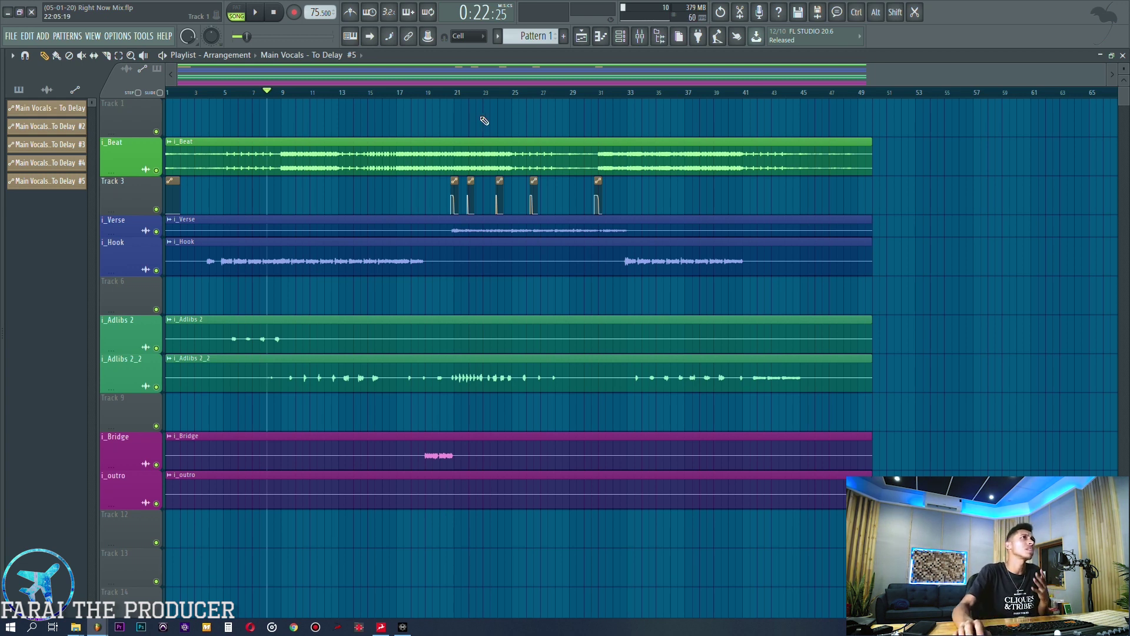
Play the song from about bar 18 through the bridge and check the mixer levels
{"action": "left_click", "coordinate": [416, 93]}
{"action": "key", "text": "space"}
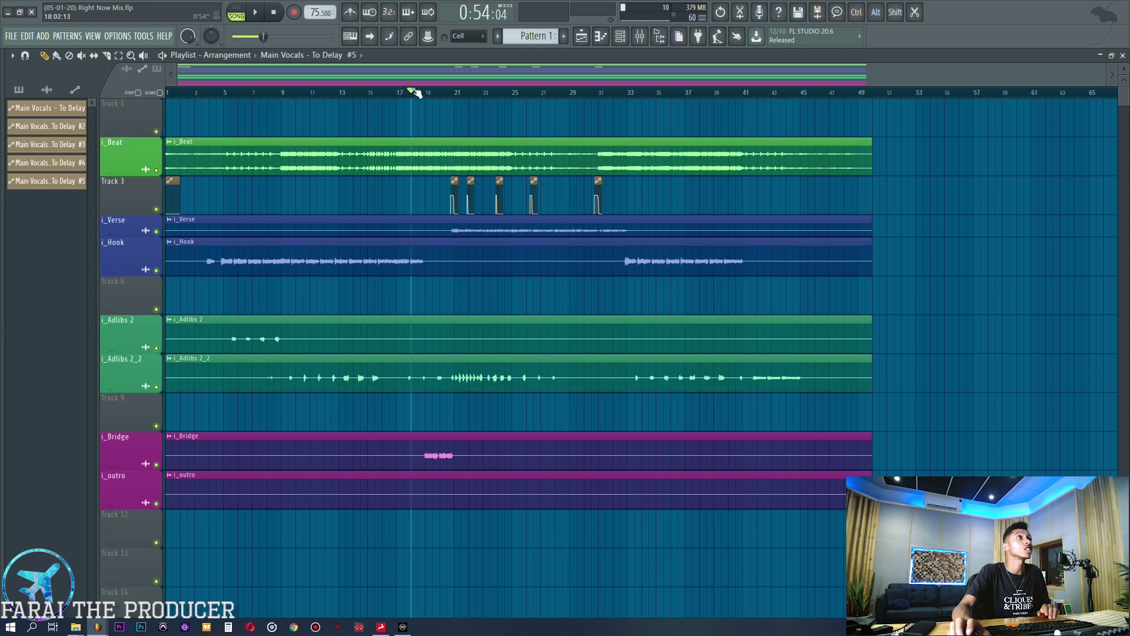
{"action": "scroll", "coordinate": [416, 93], "scroll_direction": "up", "scroll_amount": 5}
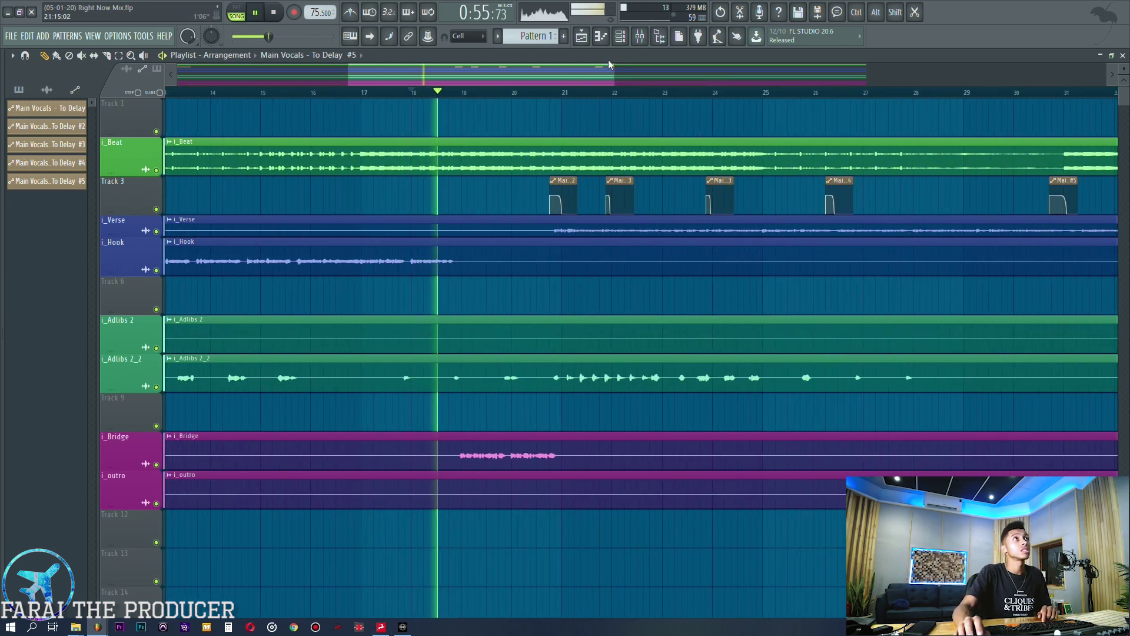
{"action": "key", "text": "F9"}
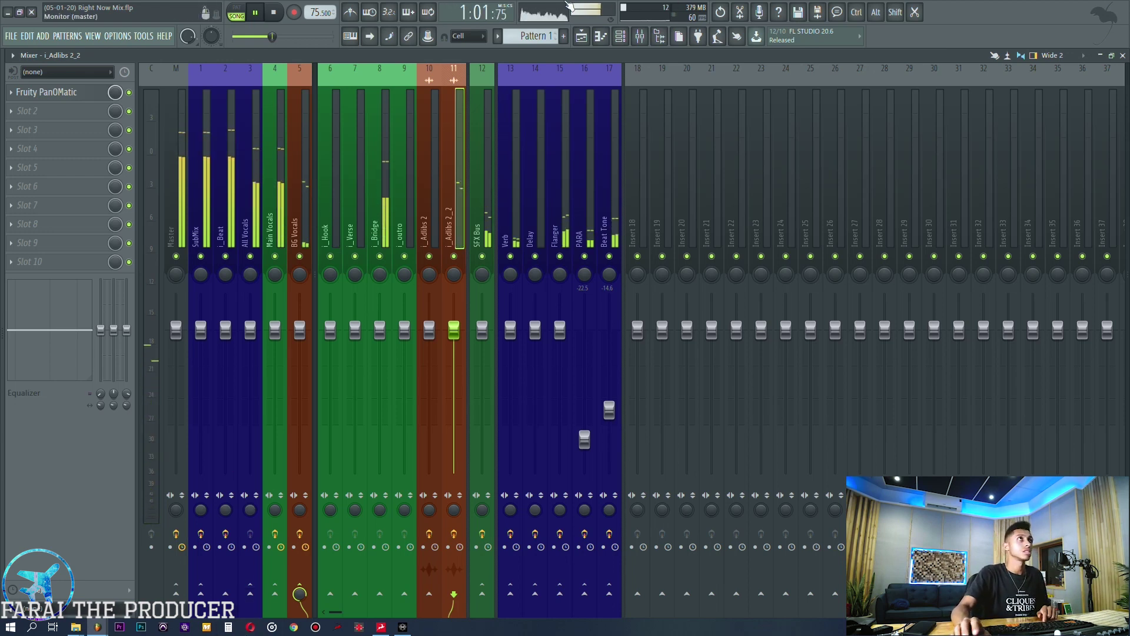
{"action": "key", "text": "F9"}
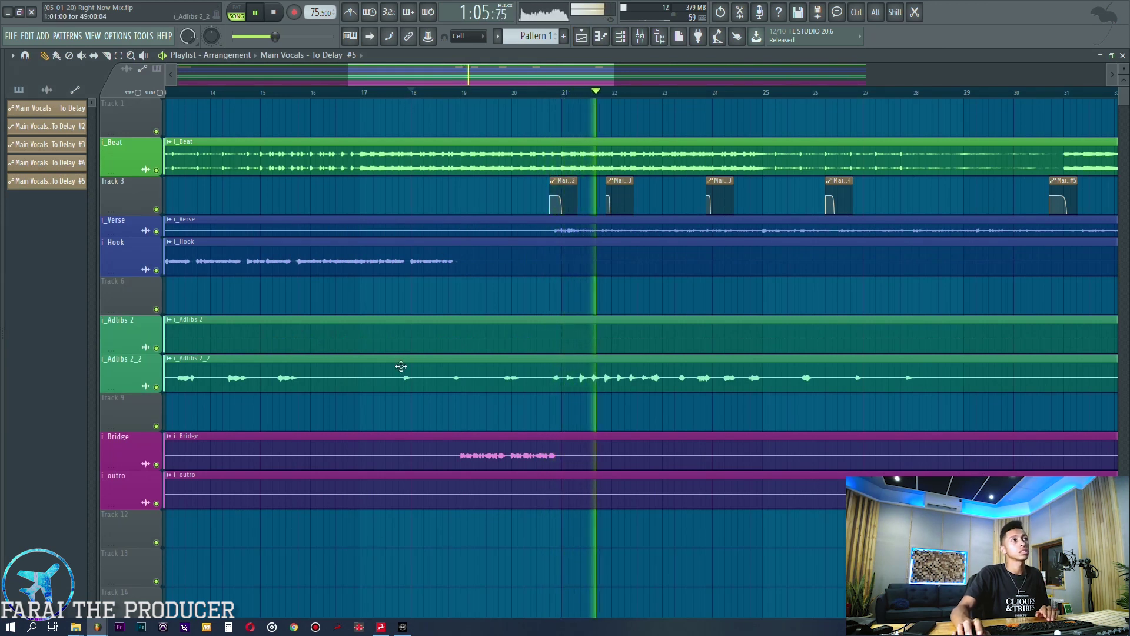
{"action": "key", "text": "space"}
Slice the beat clip at bars 19 and 21 to isolate the section under the bridge
{"action": "left_click", "coordinate": [361, 93]}
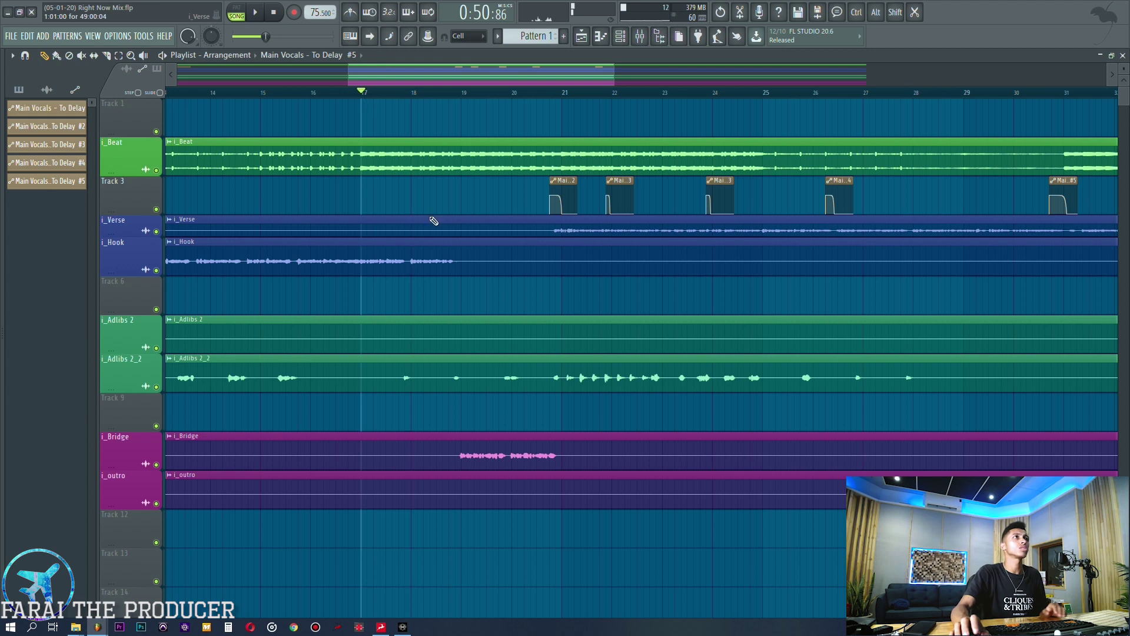
{"action": "left_click_drag", "start_coordinate": [474, 434], "coordinate": [578, 570]}
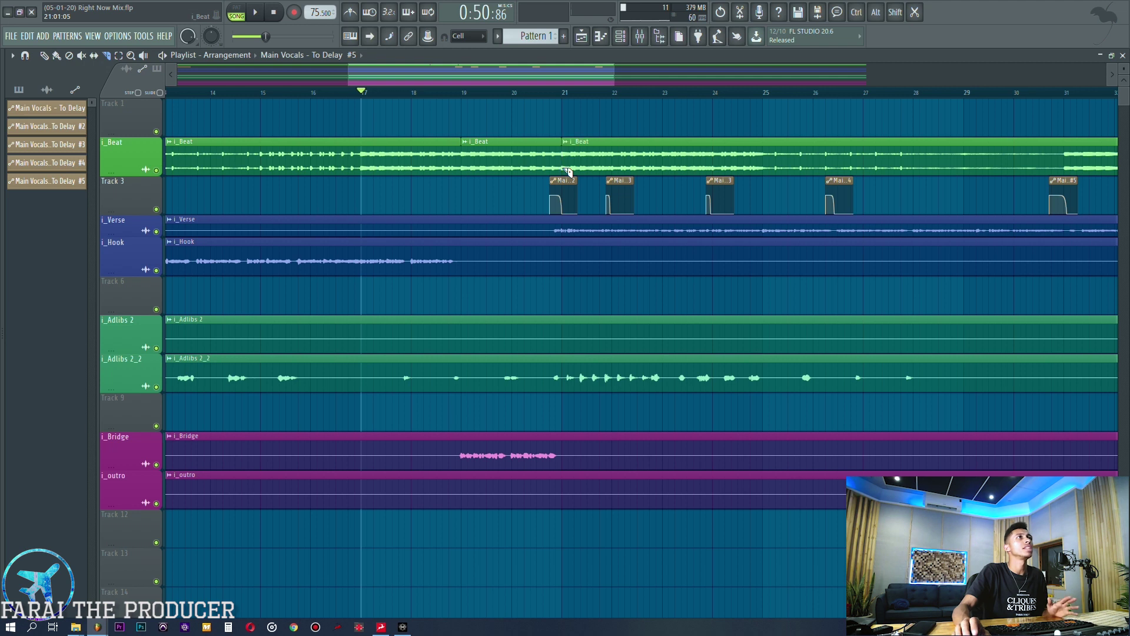
{"action": "scroll", "coordinate": [540, 104], "scroll_direction": "down", "scroll_amount": 5}
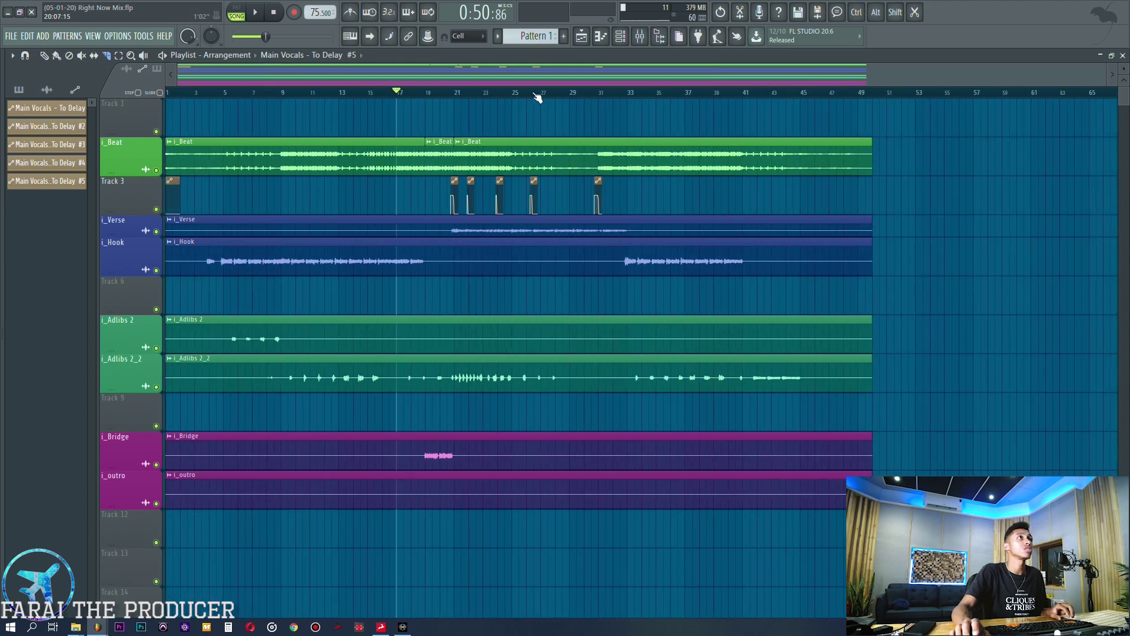
{"action": "key", "text": "ctrl+alt+z"}
{"action": "key", "text": "ctrl+alt+z"}
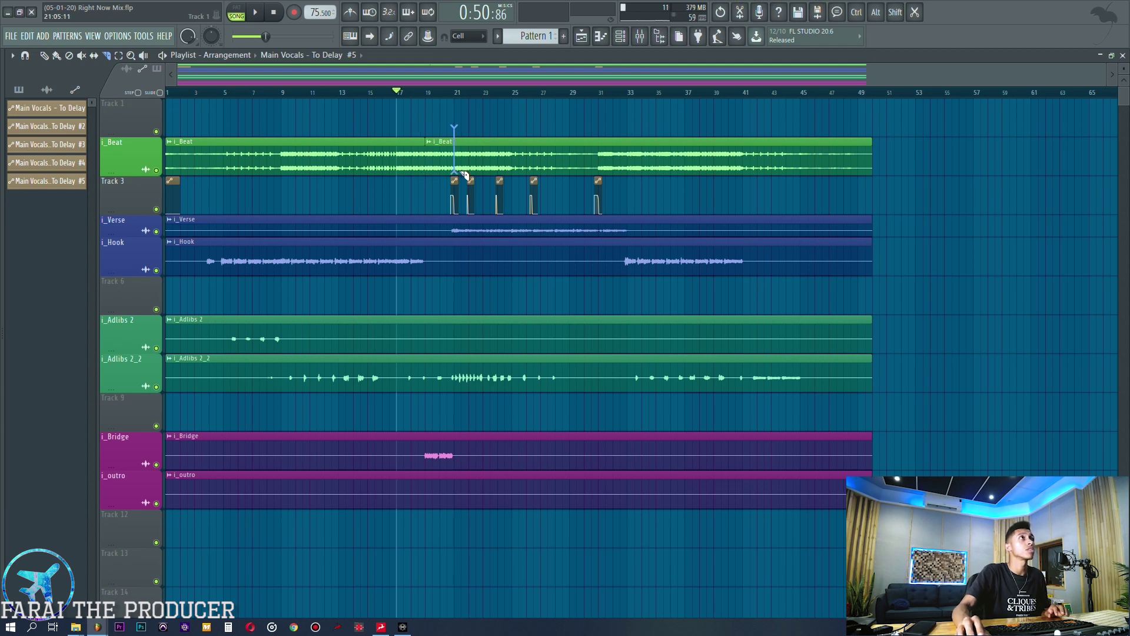
Play the outro from bar 41 and slice the beat clip at bars 41 and 43
{"action": "left_click", "coordinate": [744, 90]}
{"action": "key", "text": "space"}
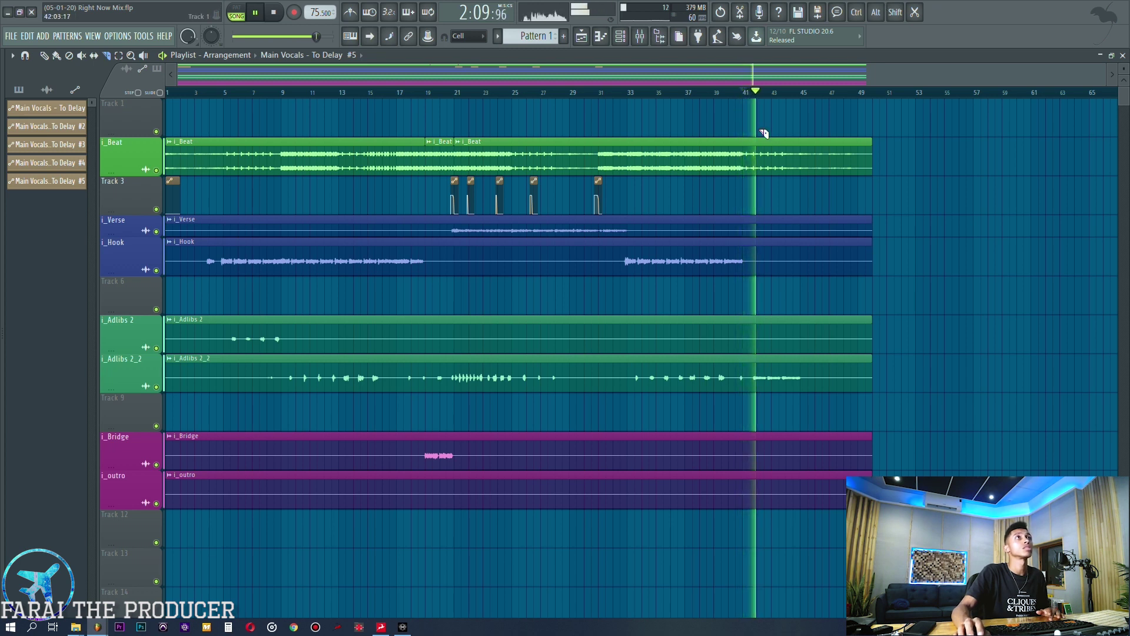
{"action": "left_click_drag", "start_coordinate": [743, 135], "coordinate": [746, 177]}
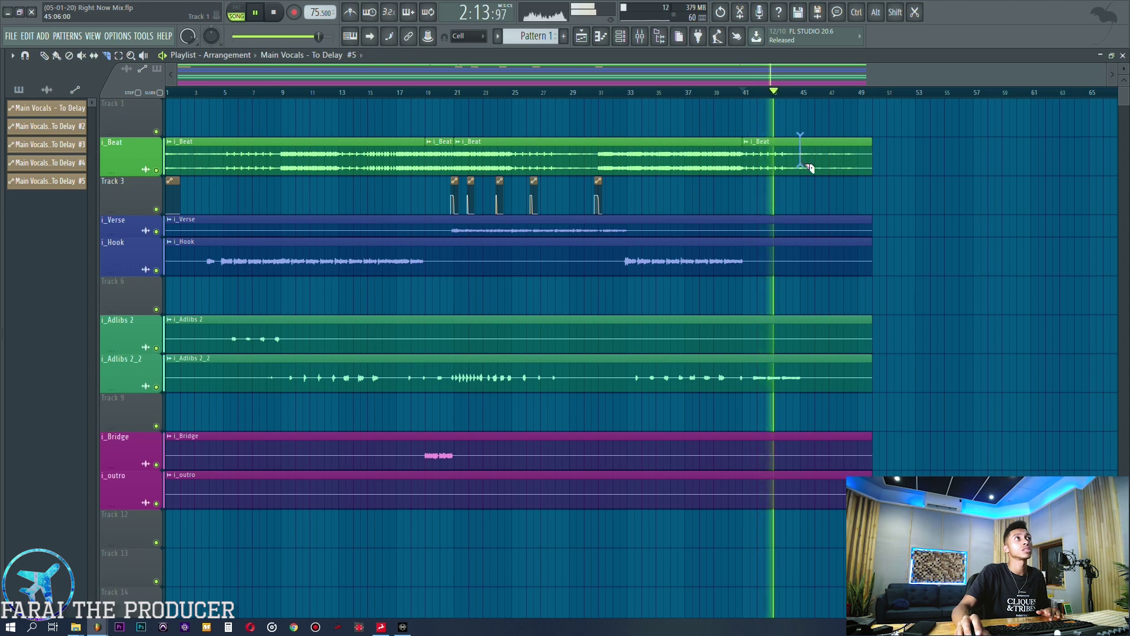
{"action": "left_click_drag", "start_coordinate": [773, 131], "coordinate": [775, 179]}
Place a copy of the outro beat on Track 1 trimmed to bars 19 to 21, and restore the outro clip to its full length
{"action": "key", "text": "p"}
{"action": "left_click", "coordinate": [761, 156]}
{"action": "key", "text": "space"}
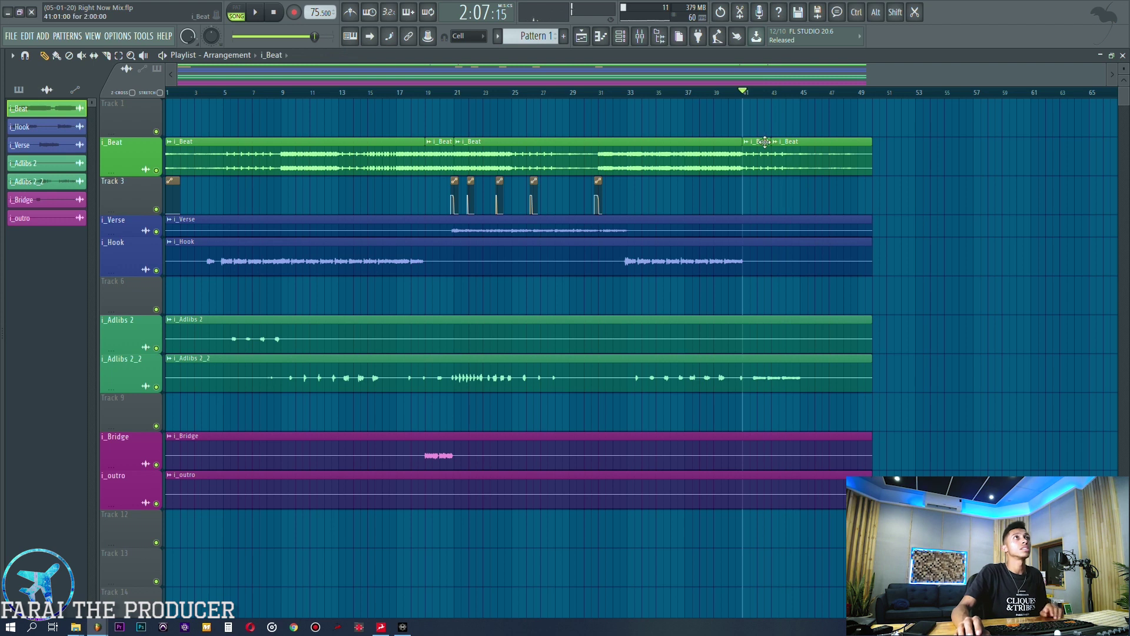
{"action": "left_click", "coordinate": [443, 120]}
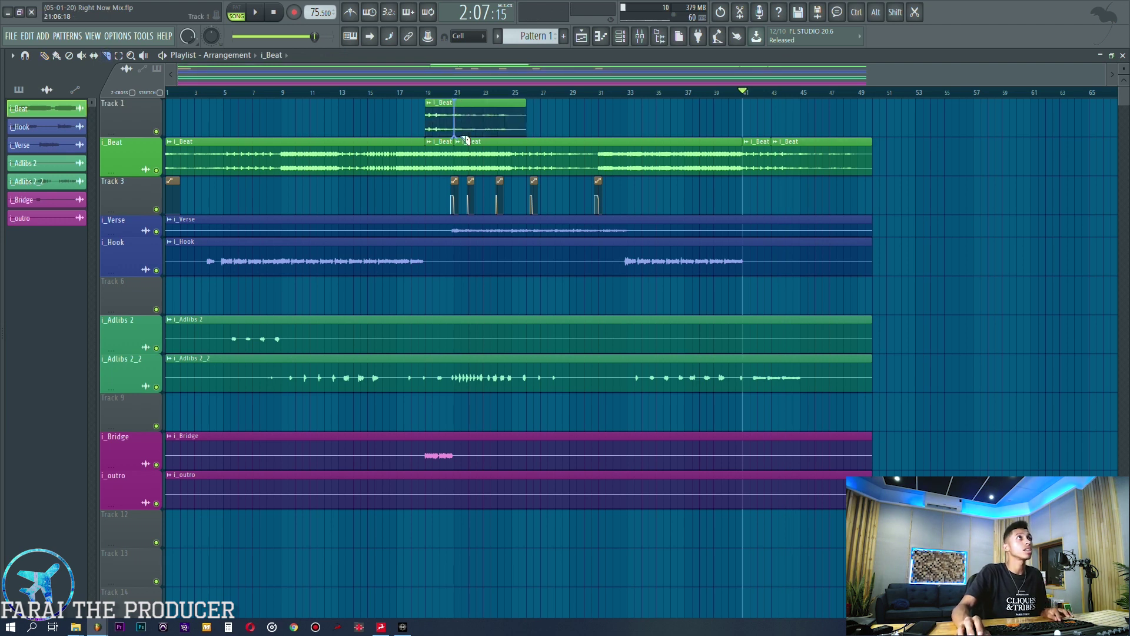
{"action": "right_click", "coordinate": [497, 129]}
{"action": "right_click", "coordinate": [823, 162]}
{"action": "left_click_drag", "start_coordinate": [771, 169], "coordinate": [872, 169]}
Mute the original beat slice between bars 19 and 21 and play from bar 18 to hear the Track 1 copy under the bridge
{"action": "left_click", "coordinate": [411, 93]}
{"action": "scroll", "coordinate": [411, 93], "scroll_direction": "up", "scroll_amount": 4}
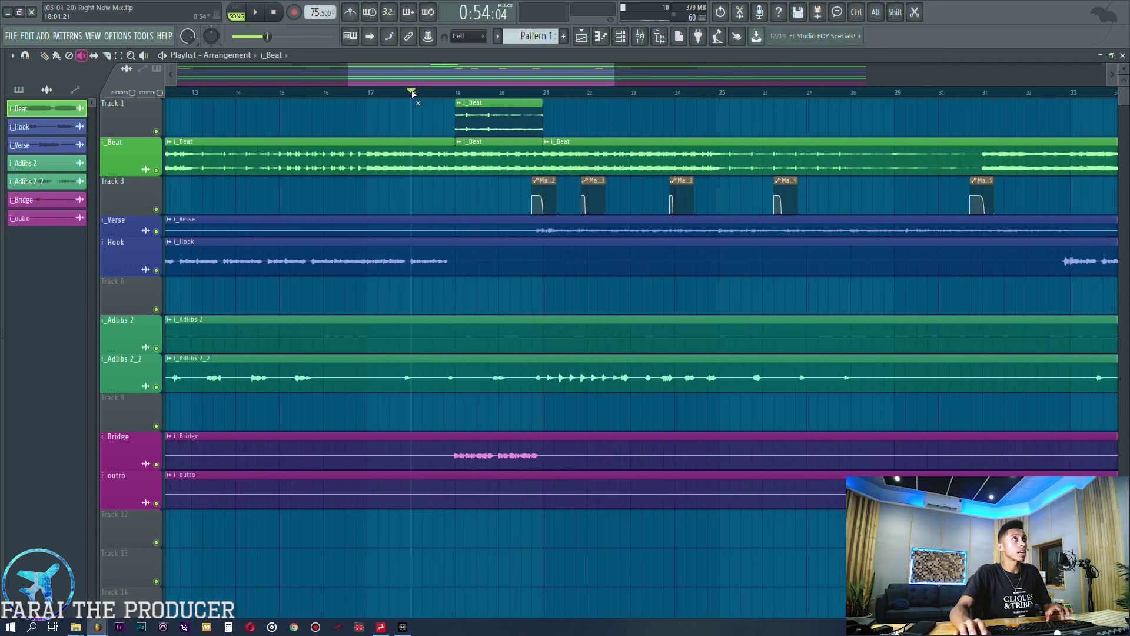
{"action": "left_click", "coordinate": [496, 166]}
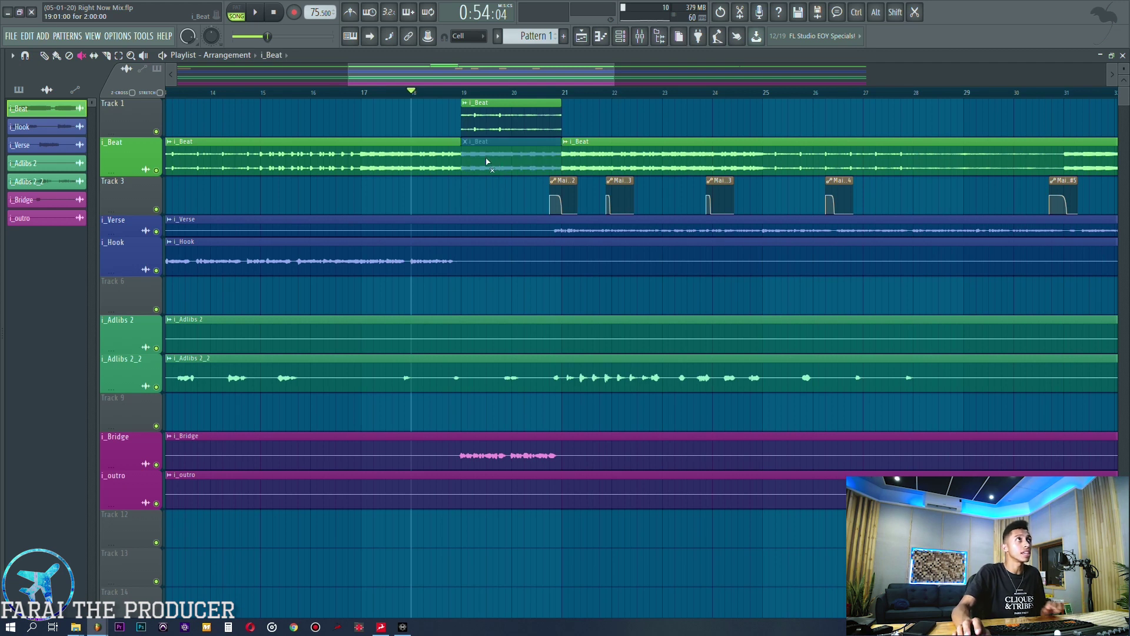
{"action": "key", "text": "space"}
{"action": "key", "text": "p"}
{"action": "scroll", "coordinate": [468, 97], "scroll_direction": "up", "scroll_amount": 3}
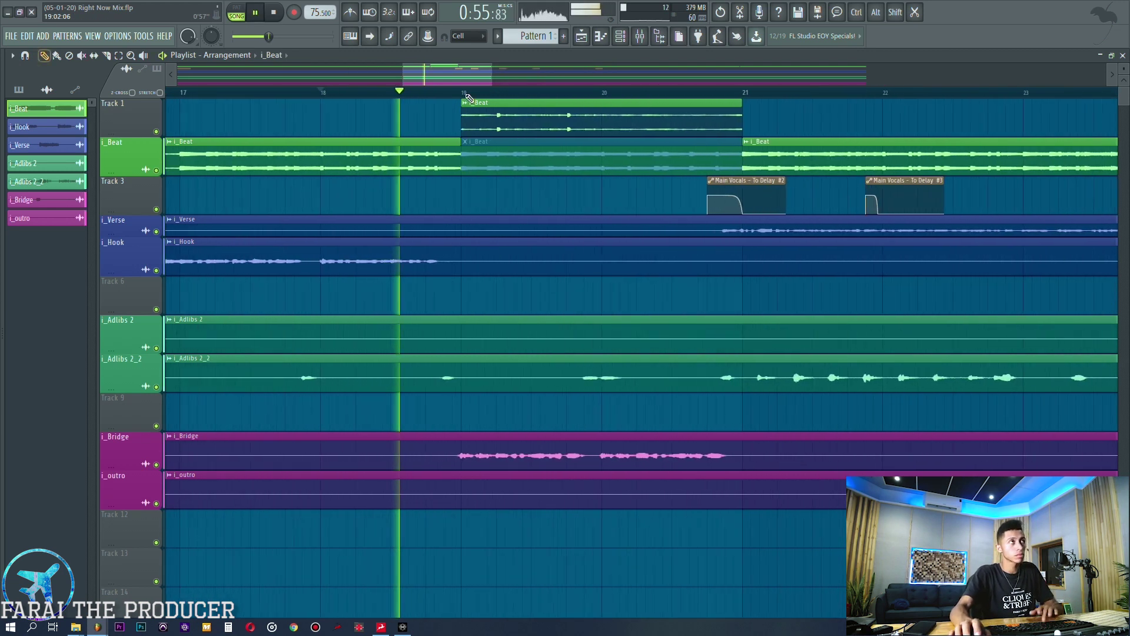
{"action": "scroll", "coordinate": [468, 97], "scroll_direction": "up", "scroll_amount": 1}
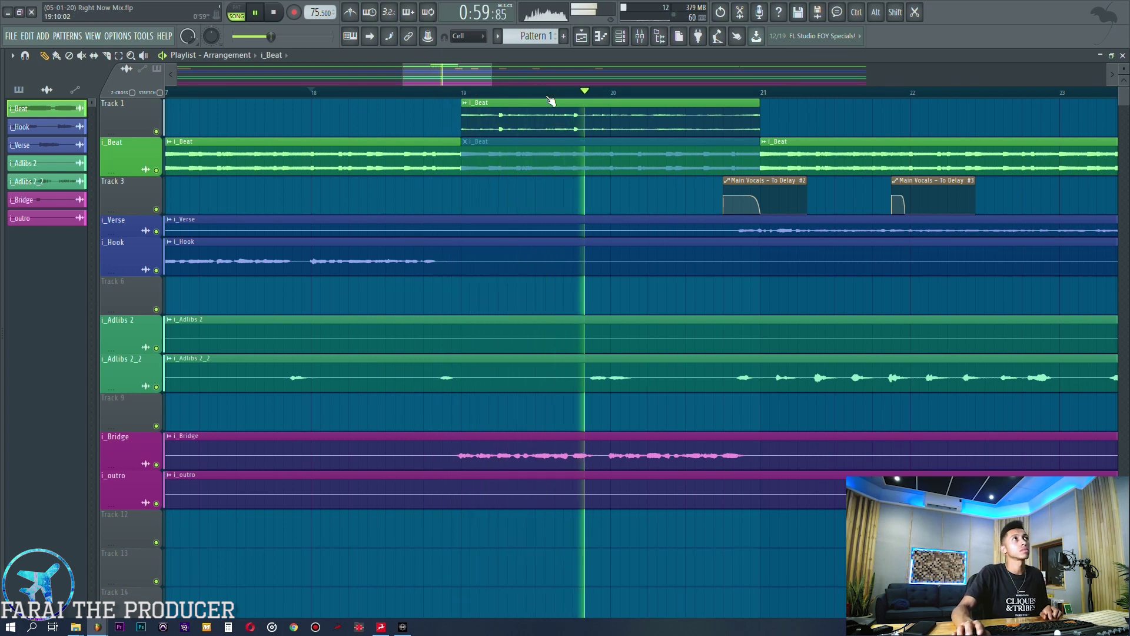
Stop playback, delete the beat copy on Track 1 and unmute the original slice at bar 19
{"action": "key", "text": "space"}
{"action": "scroll", "coordinate": [551, 100], "scroll_direction": "down", "scroll_amount": 4}
{"action": "right_click", "coordinate": [545, 121]}
{"action": "key", "text": "t"}
{"action": "left_click", "coordinate": [539, 165]}
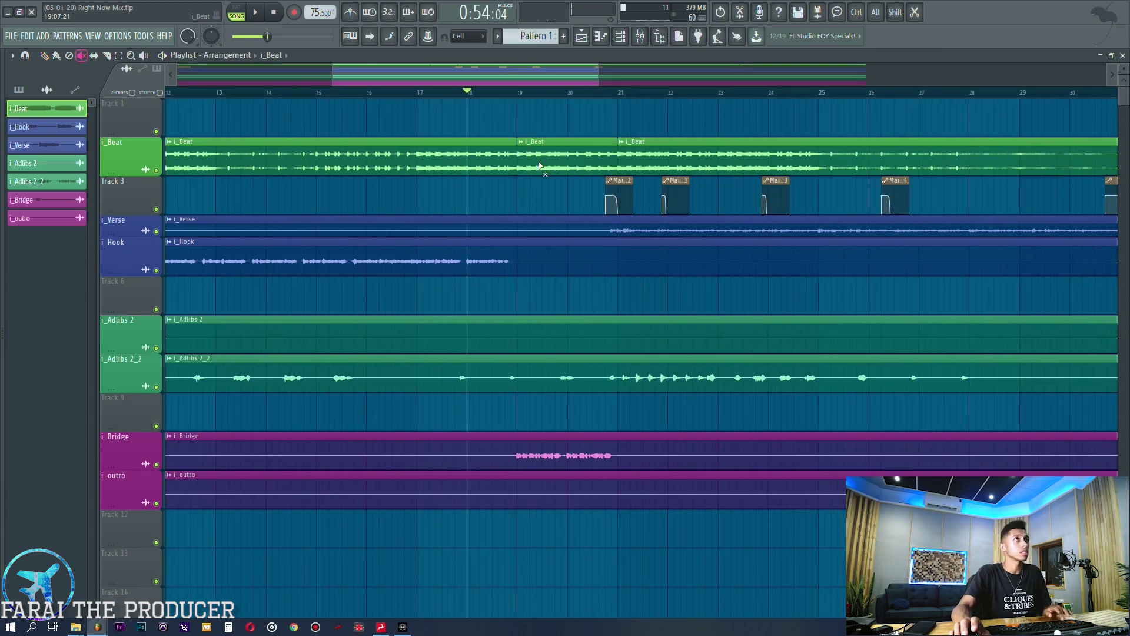
Set the playhead to bar 17 and load Fruity Love Philter into slot 5 of the i_Beat mixer track
{"action": "scroll", "coordinate": [495, 98], "scroll_direction": "down", "scroll_amount": 4}
{"action": "left_click", "coordinate": [260, 94]}
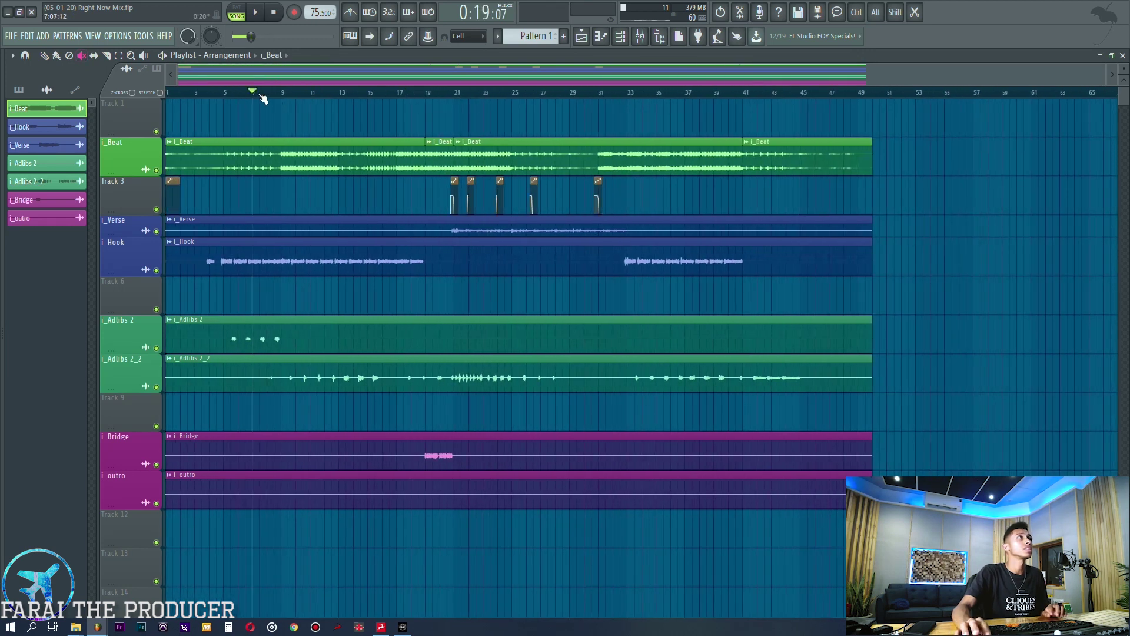
{"action": "left_click", "coordinate": [398, 93]}
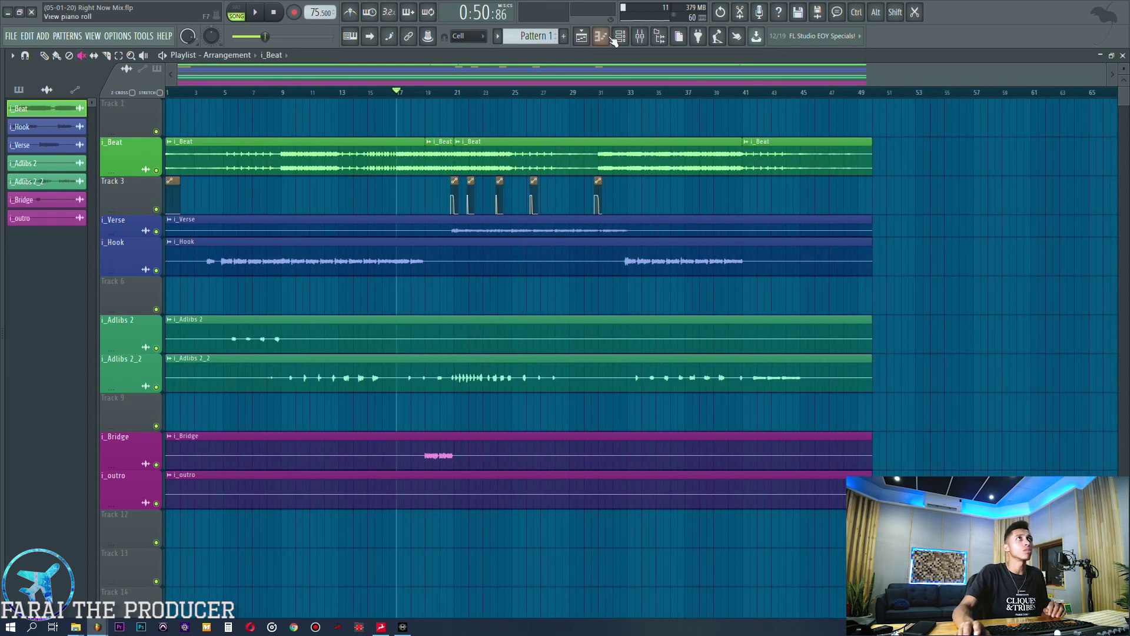
{"action": "left_click", "coordinate": [641, 38]}
{"action": "left_click", "coordinate": [229, 166]}
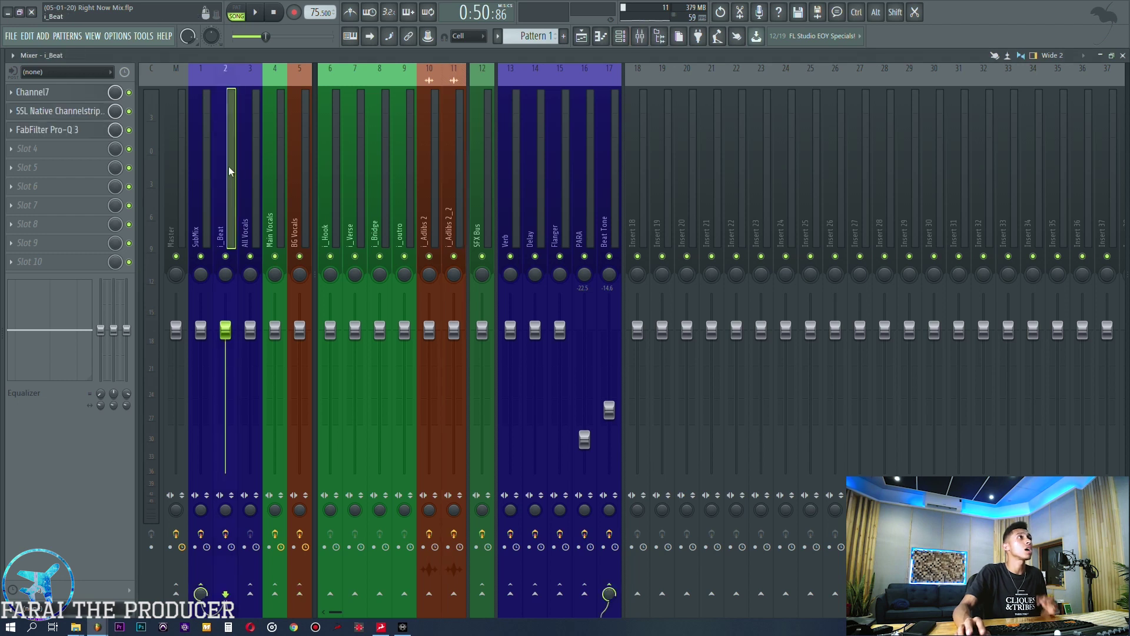
{"action": "left_click", "coordinate": [87, 168]}
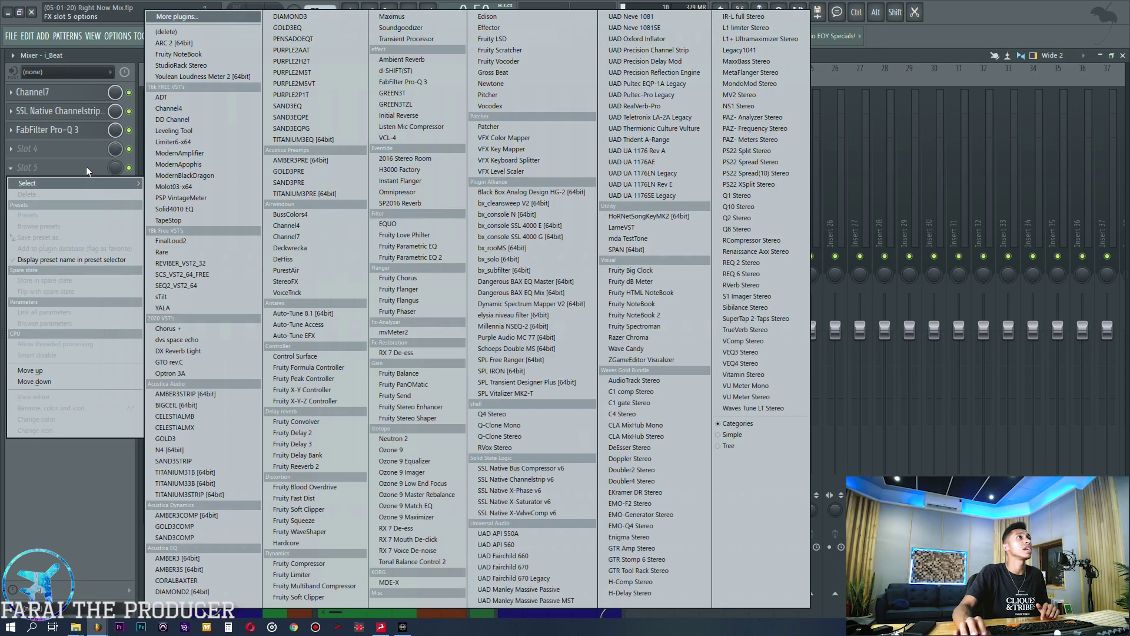
{"action": "left_click", "coordinate": [393, 235]}
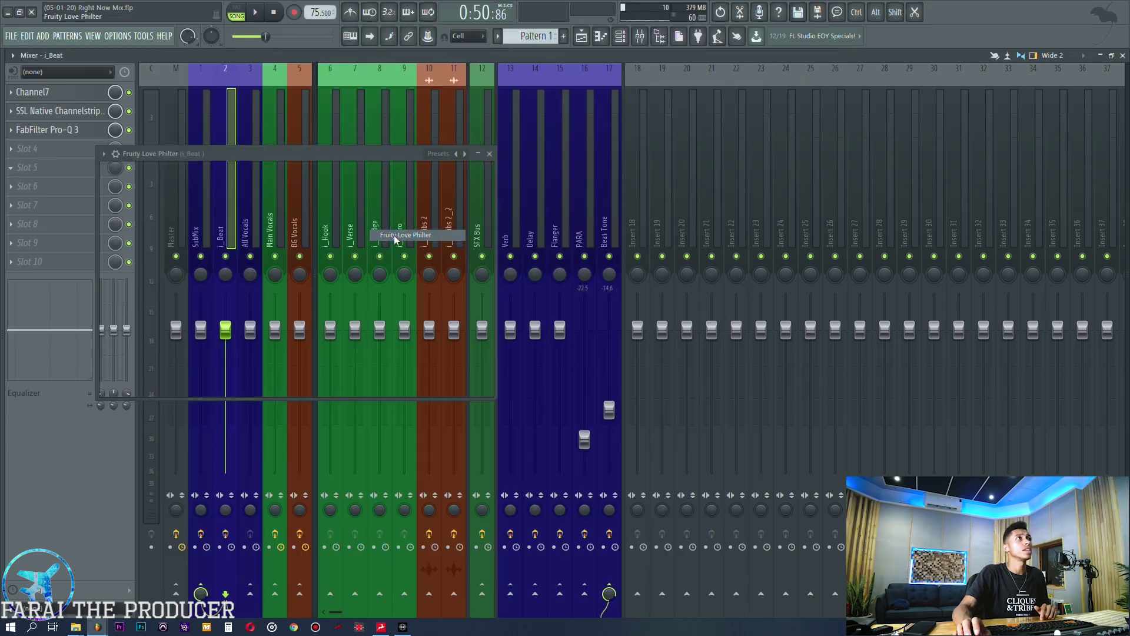
{"action": "left_click_drag", "start_coordinate": [320, 160], "coordinate": [795, 196]}
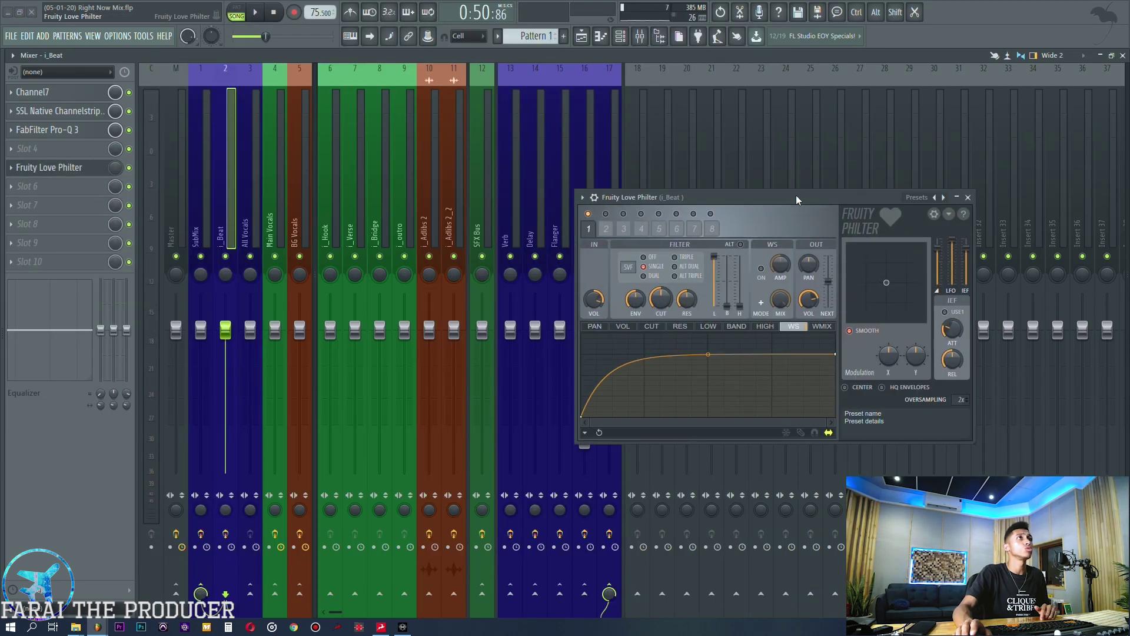
Load the "Simple triangle lowpass LFO" preset in Fruity Love Philter
{"action": "left_click", "coordinate": [582, 198]}
{"action": "mouse_move", "coordinate": [624, 243]}
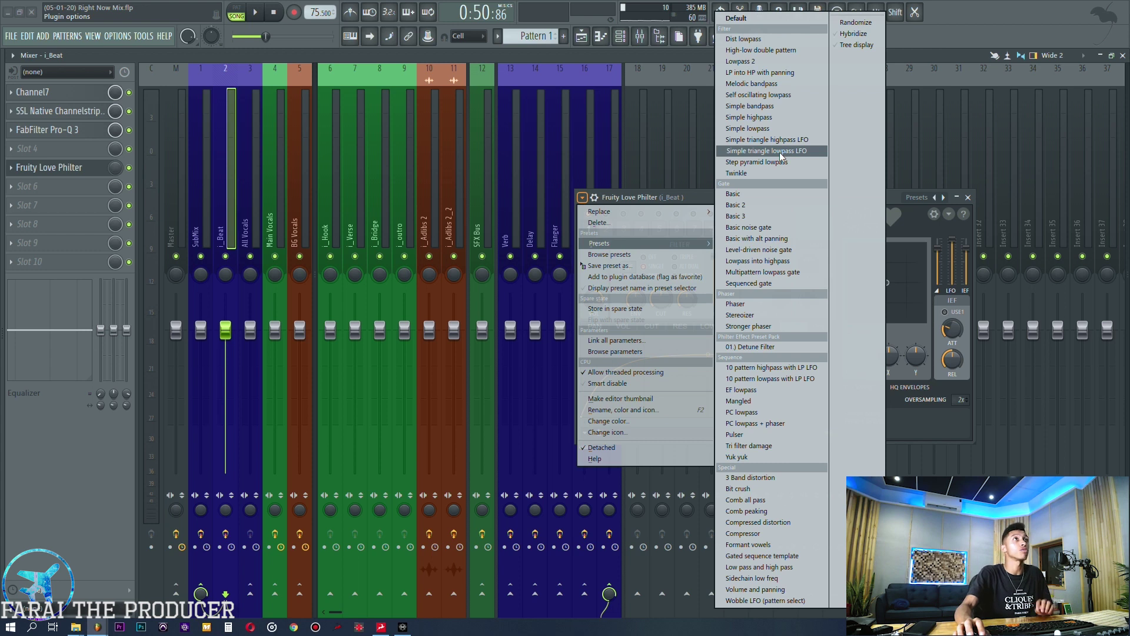
{"action": "left_click", "coordinate": [780, 155]}
Create an automation clip for Fruity Love Philter's mix level and show it in the playlist
{"action": "right_click", "coordinate": [115, 172]}
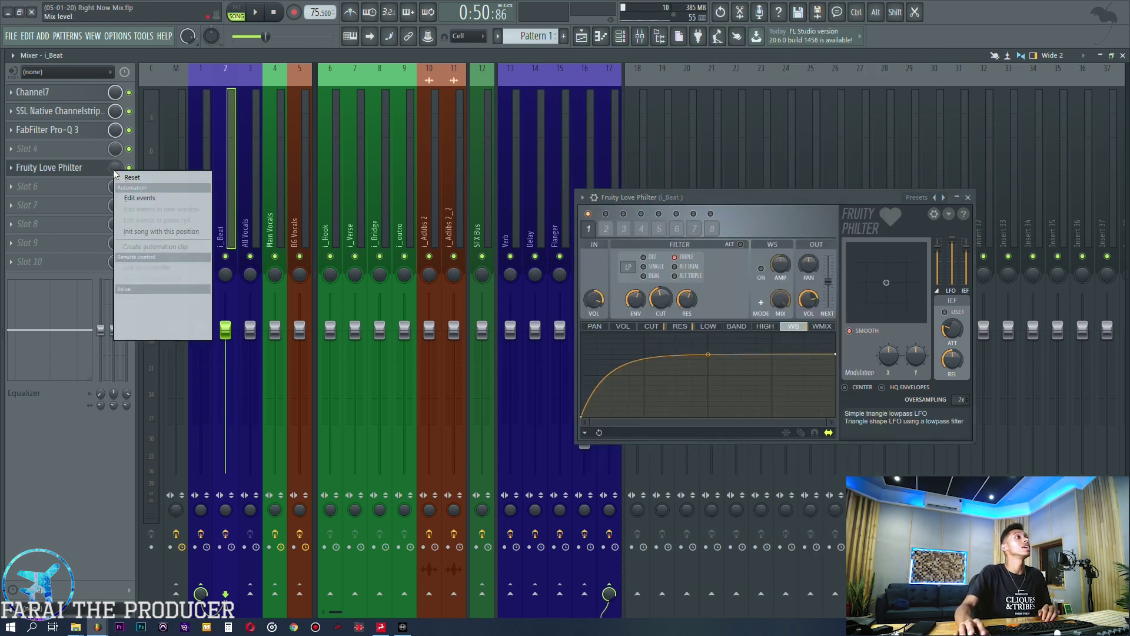
{"action": "left_click", "coordinate": [156, 247]}
{"action": "left_click", "coordinate": [581, 38]}
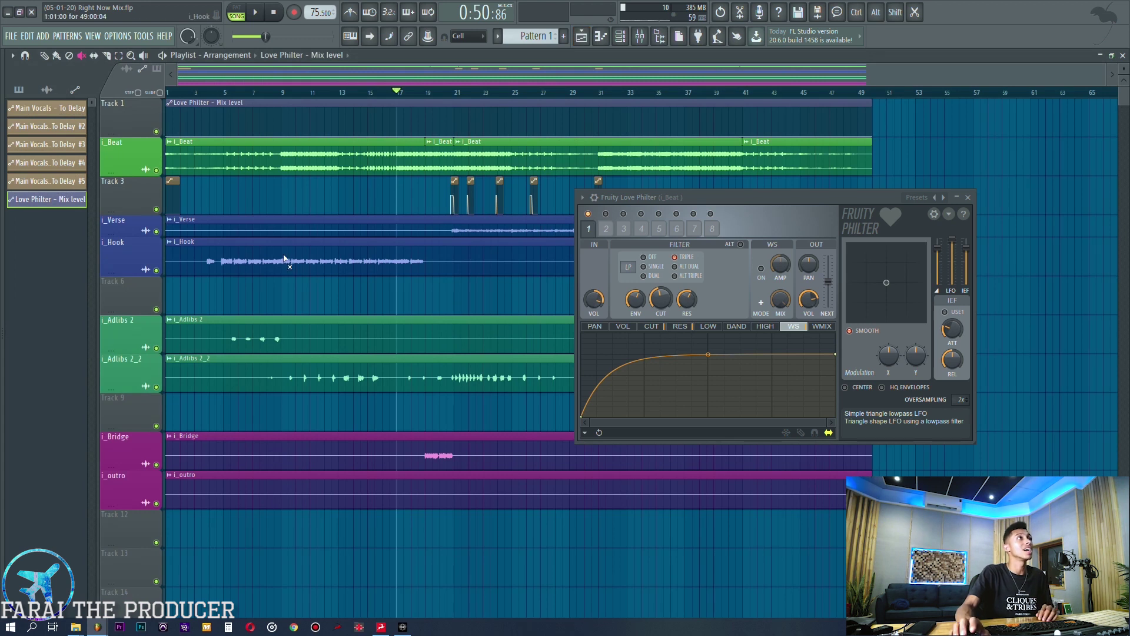
Delete the beat slices starting at bars 19 and 21 and extend the first beat clip to bar 41
{"action": "key", "text": "p"}
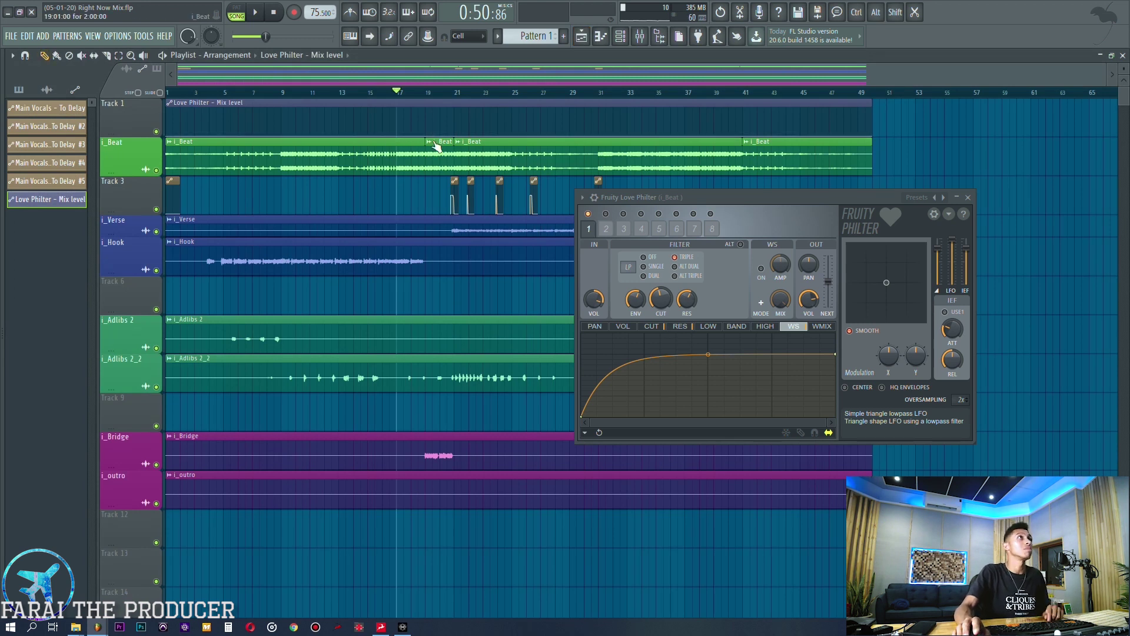
{"action": "right_click", "coordinate": [437, 152]}
{"action": "right_click", "coordinate": [389, 165]}
{"action": "left_click_drag", "start_coordinate": [458, 152], "coordinate": [3, 145]}
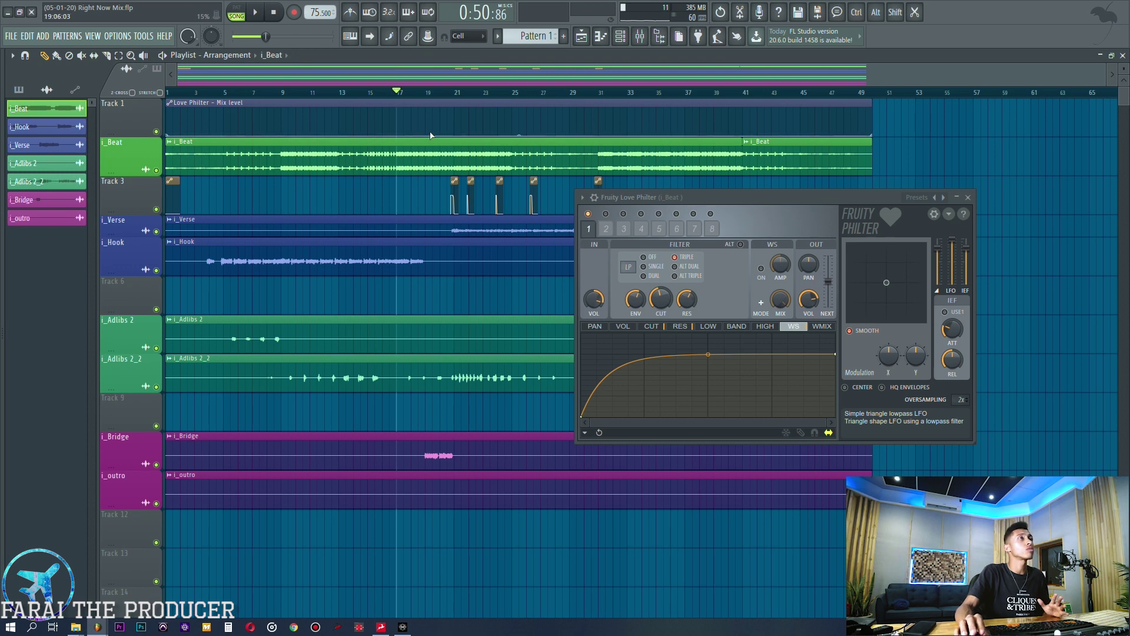
Examine the automation options for Fruity Love Philter's mix level and cutoff controls in the mixer
{"action": "key", "text": "F9"}
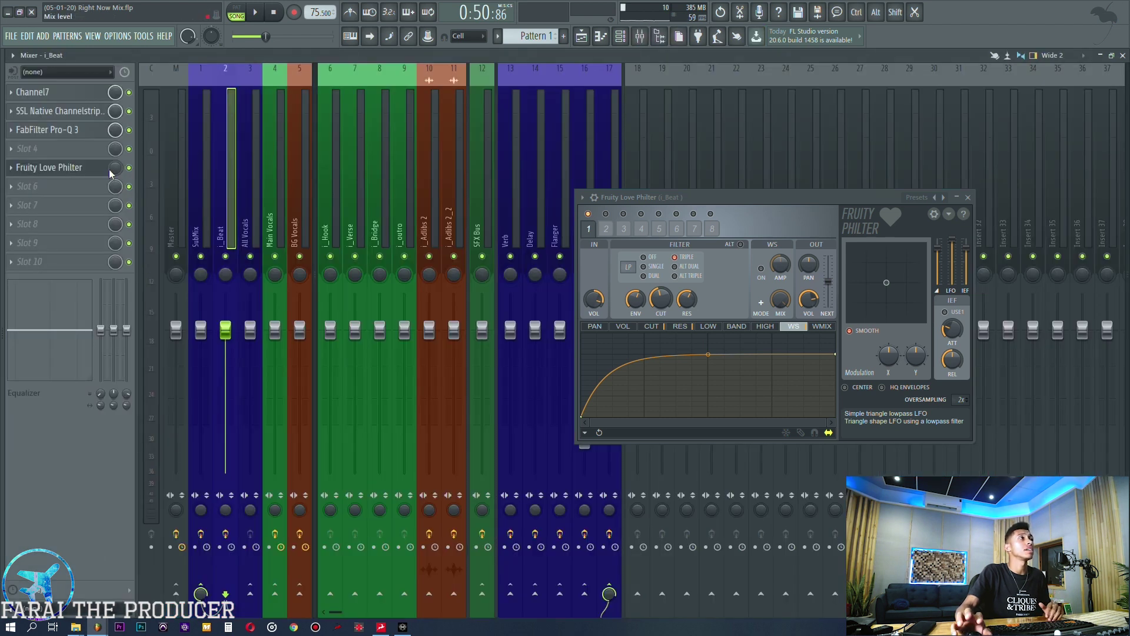
{"action": "right_click", "coordinate": [109, 170]}
{"action": "left_click", "coordinate": [110, 145]}
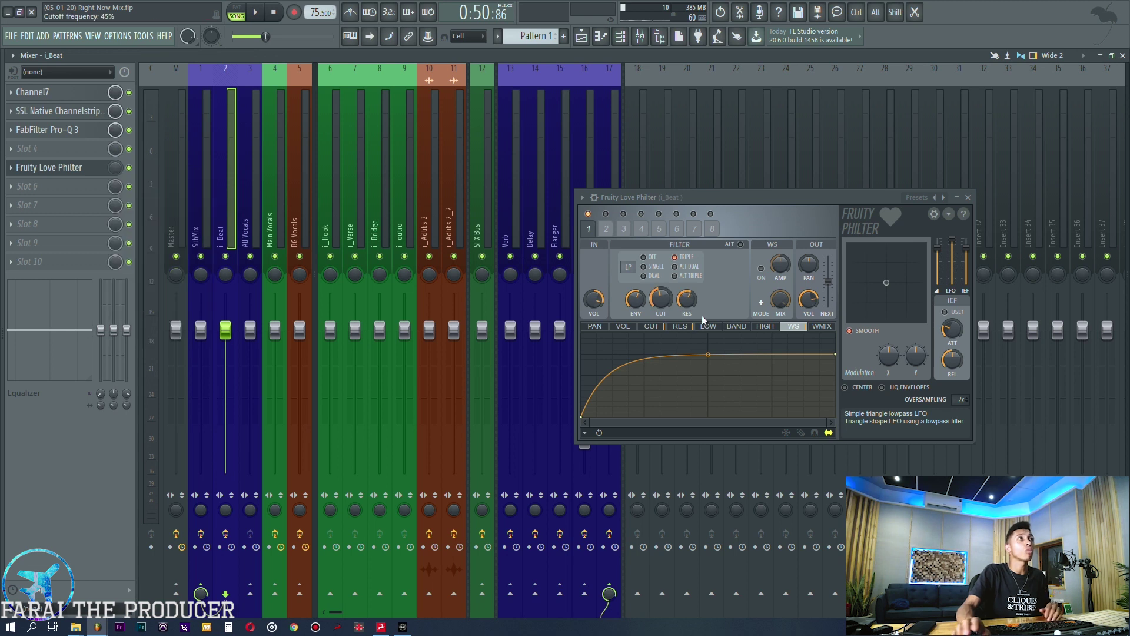
{"action": "right_click", "coordinate": [676, 299]}
{"action": "left_click", "coordinate": [734, 197]}
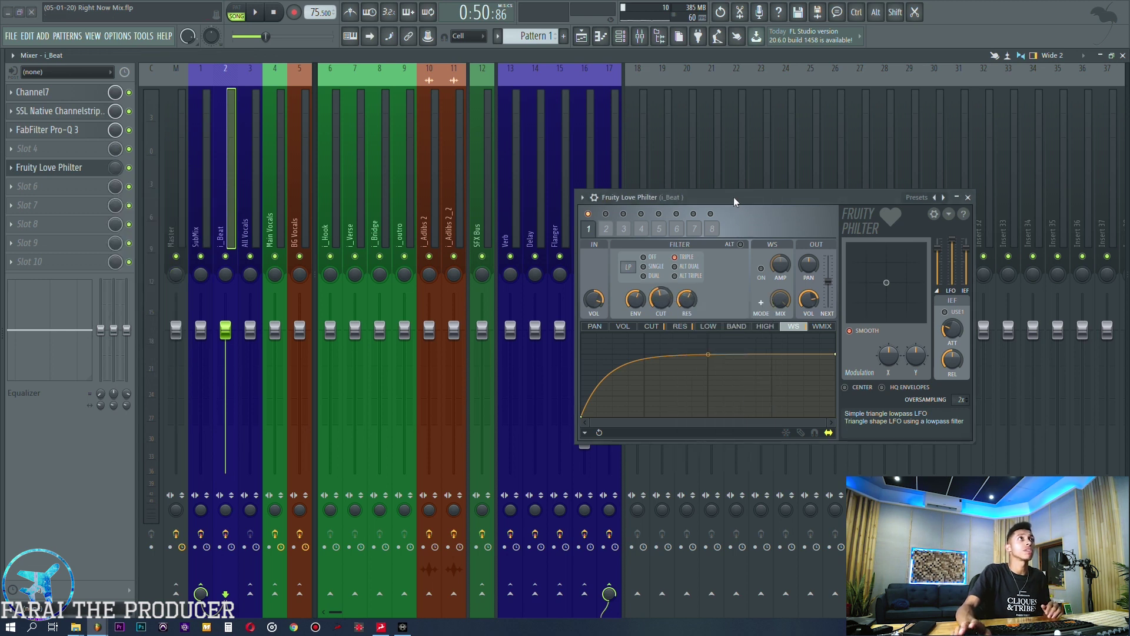
{"action": "right_click", "coordinate": [111, 168]}
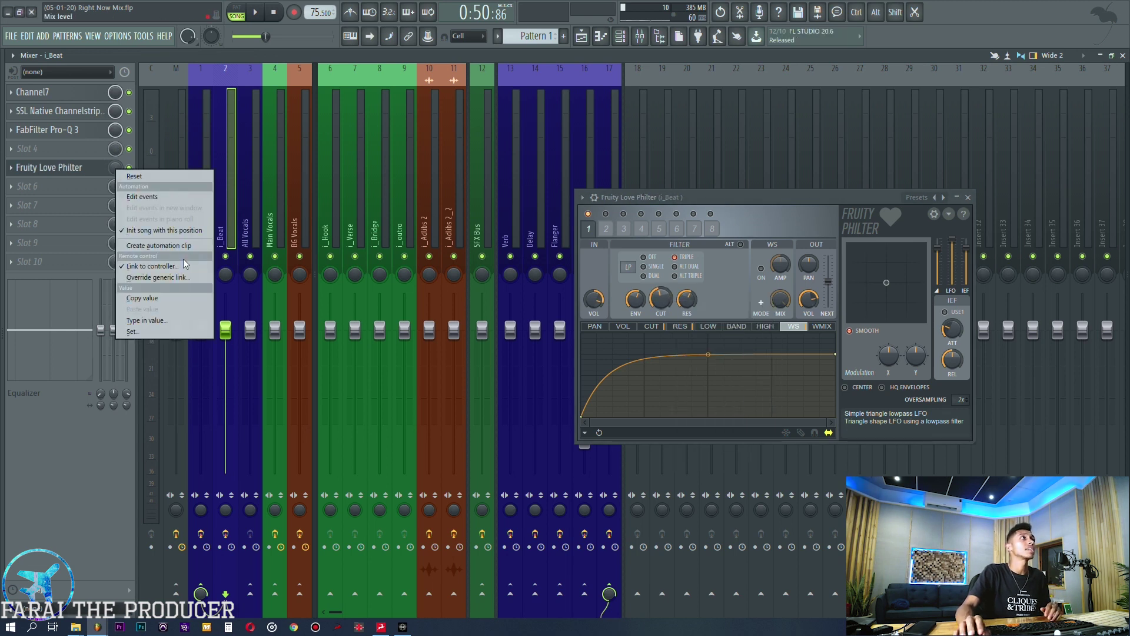
Shape the Love Philter mix level automation to jump to maximum at bar 19 and drop back to zero at bar 21
{"action": "left_click", "coordinate": [582, 40]}
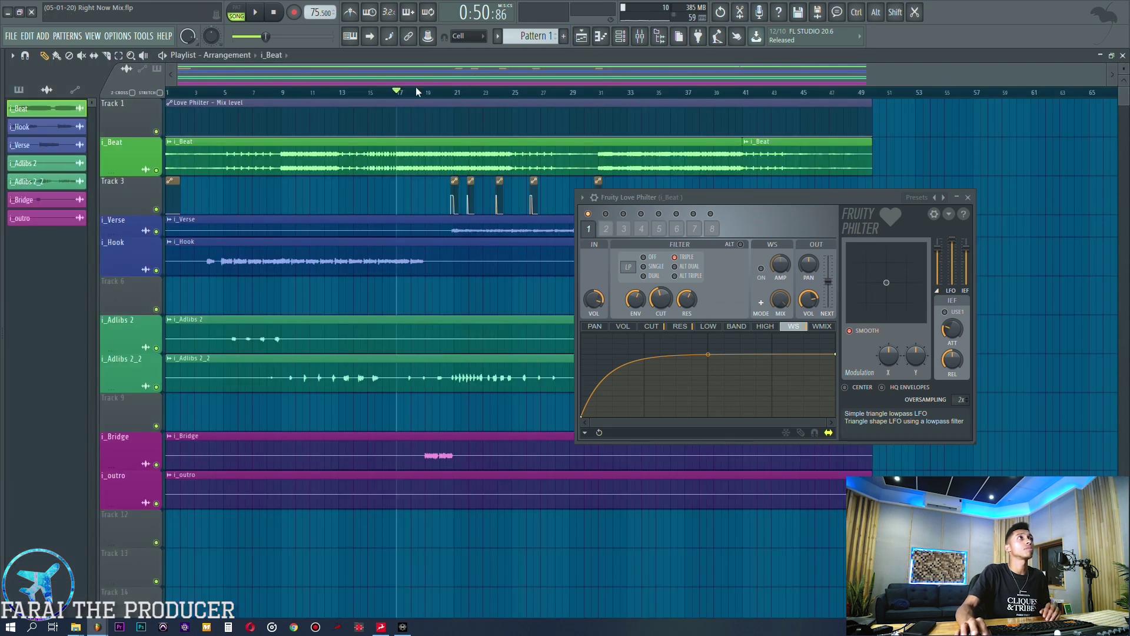
{"action": "scroll", "coordinate": [424, 95], "scroll_direction": "up", "scroll_amount": 4}
{"action": "left_click", "coordinate": [439, 462], "text": "ctrl"}
{"action": "left_click", "coordinate": [443, 429], "text": "ctrl"}
{"action": "left_click_drag", "start_coordinate": [437, 135], "coordinate": [424, 98]}
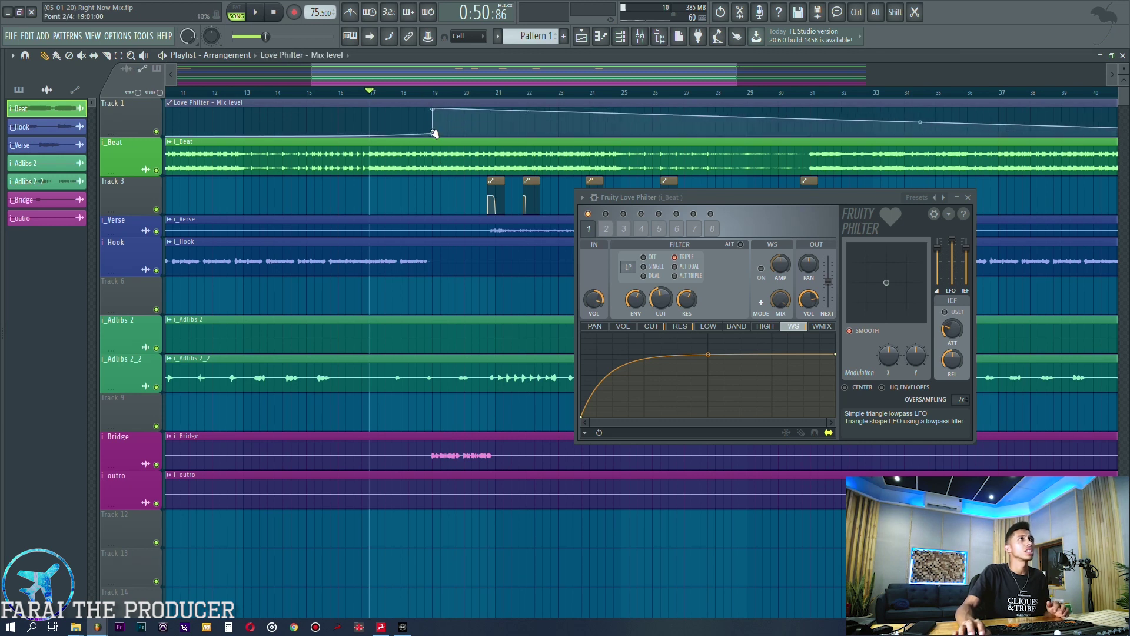
{"action": "right_click", "coordinate": [519, 124]}
{"action": "left_click_drag", "start_coordinate": [523, 125], "coordinate": [492, 144]}
{"action": "right_click", "coordinate": [519, 125]}
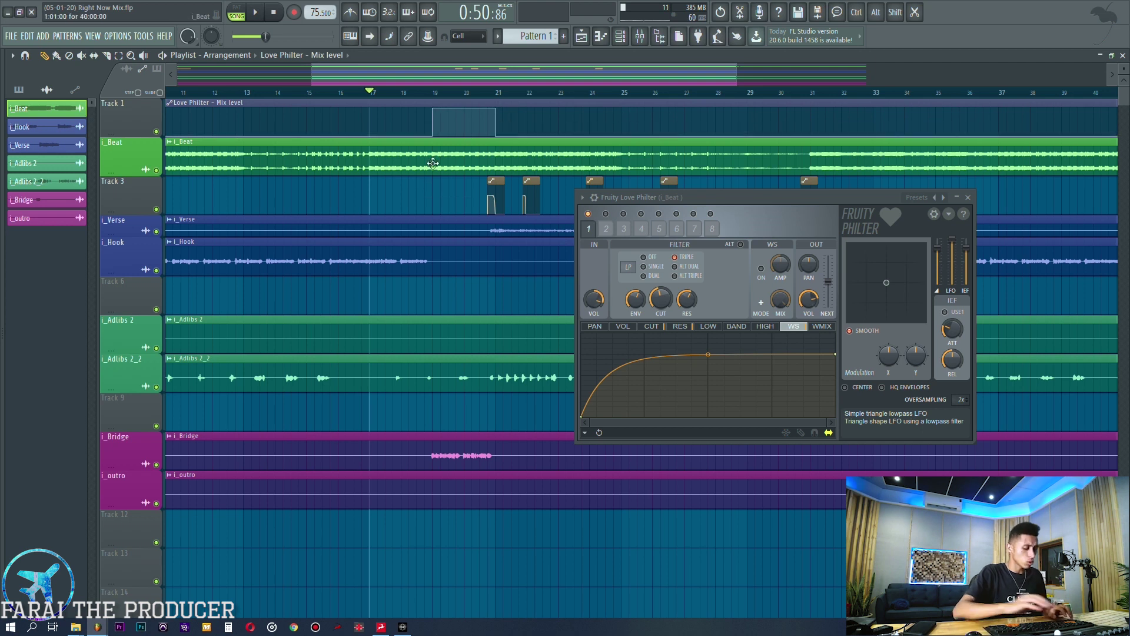
Undo the Love Philter mix level automation shape and make Track 1 taller in the playlist
{"action": "key", "text": "ctrl+alt+z"}
{"action": "key", "text": "ctrl+alt+z"}
{"action": "key", "text": "ctrl+alt+z"}
{"action": "key", "text": "ctrl+alt+z"}
{"action": "key", "text": "ctrl+alt+z"}
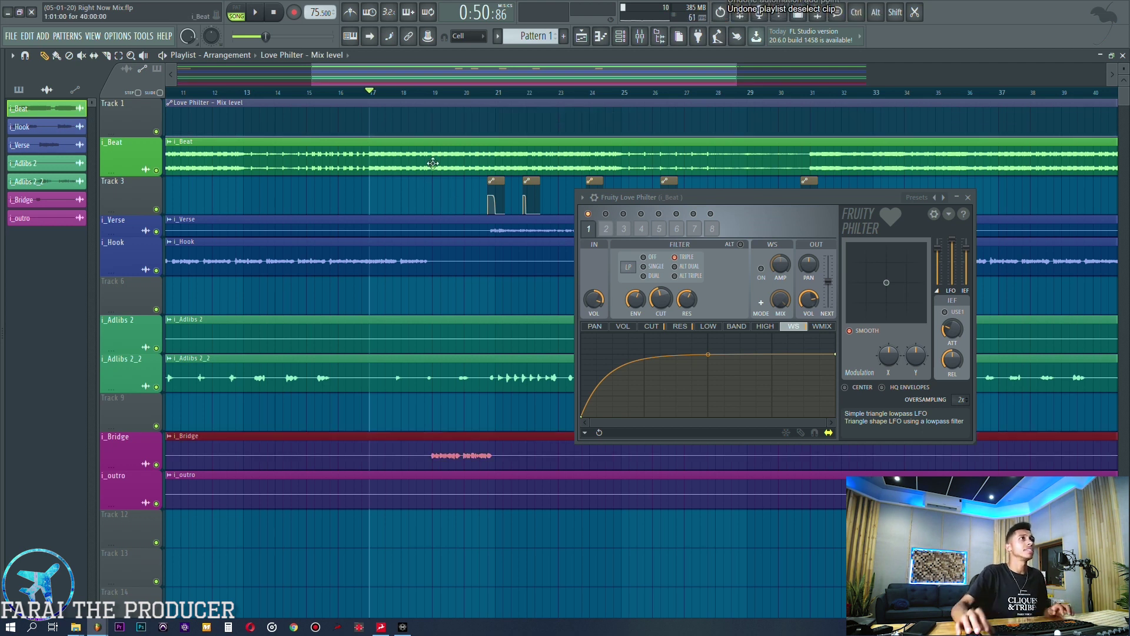
{"action": "left_click", "coordinate": [442, 398]}
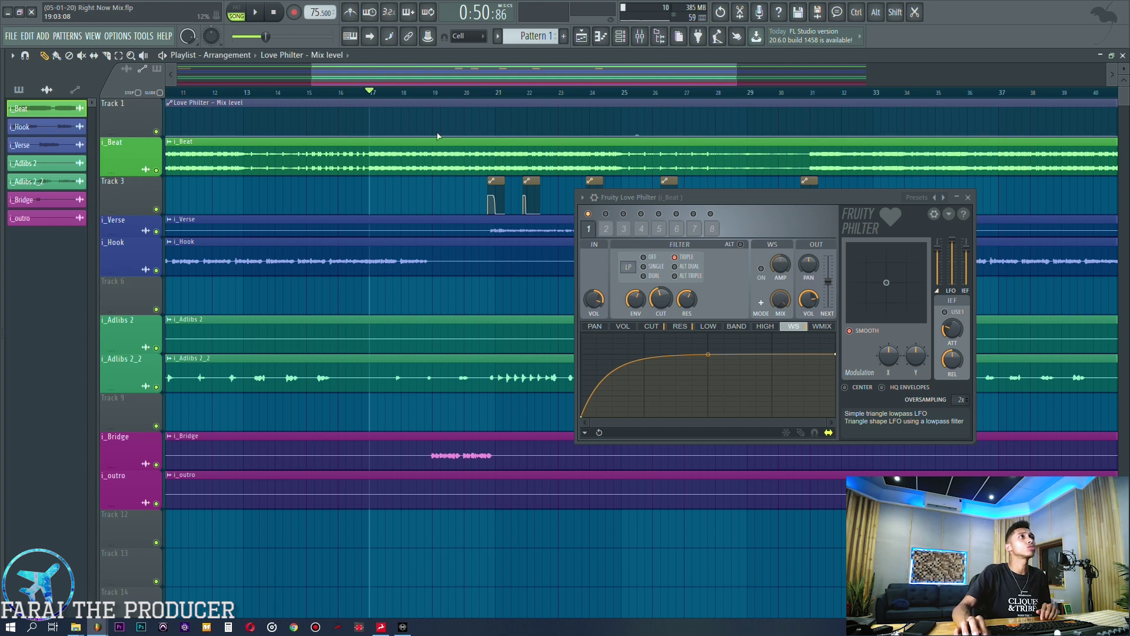
{"action": "left_click_drag", "start_coordinate": [143, 139], "coordinate": [239, 179]}
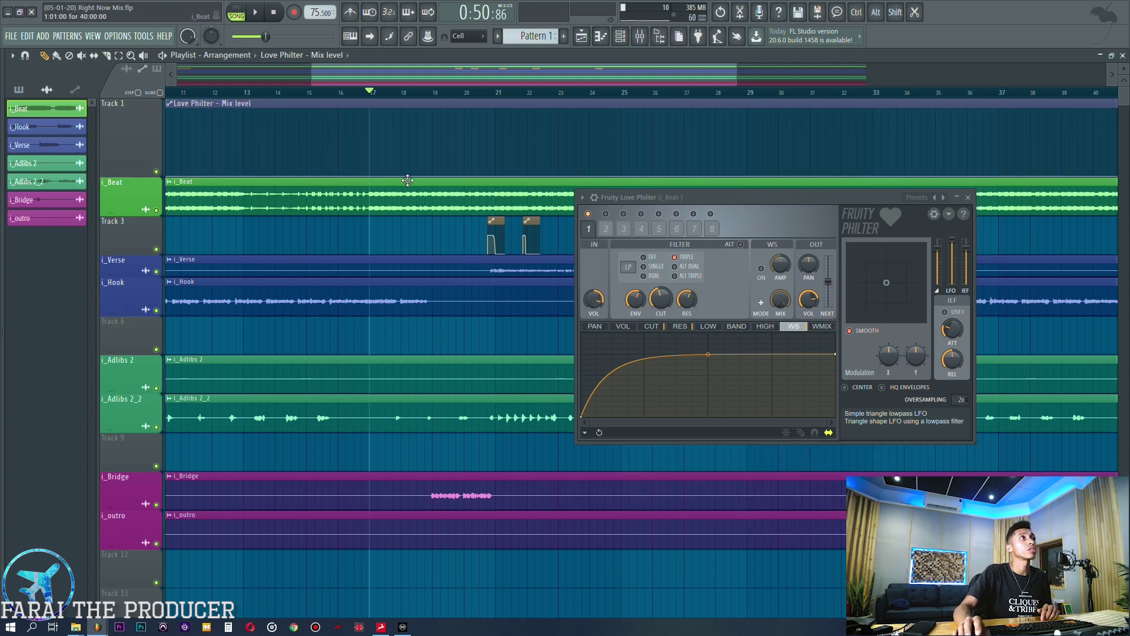
Redraw the Love Philter mix level automation so it jumps to maximum at bar 19 and falls to zero at bar 21
{"action": "right_click", "coordinate": [437, 175]}
{"action": "left_click_drag", "start_coordinate": [440, 175], "coordinate": [441, 187]}
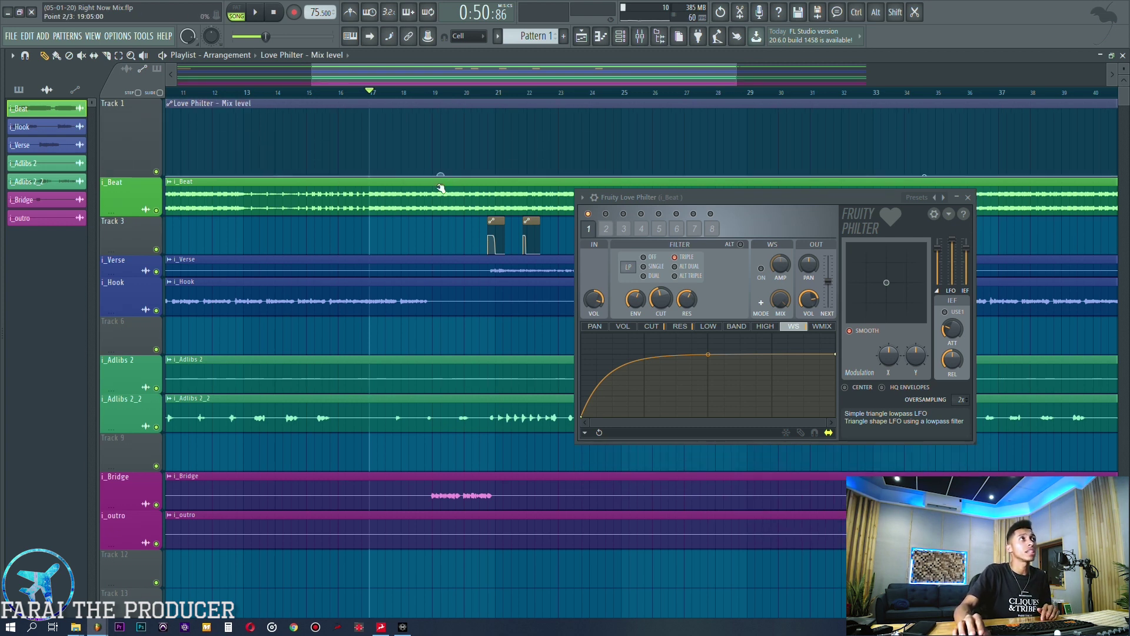
{"action": "right_click", "coordinate": [464, 163]}
{"action": "left_click_drag", "start_coordinate": [464, 162], "coordinate": [432, 111]}
{"action": "right_click", "coordinate": [496, 118]}
{"action": "left_click_drag", "start_coordinate": [496, 118], "coordinate": [496, 177]}
{"action": "right_click", "coordinate": [518, 133]}
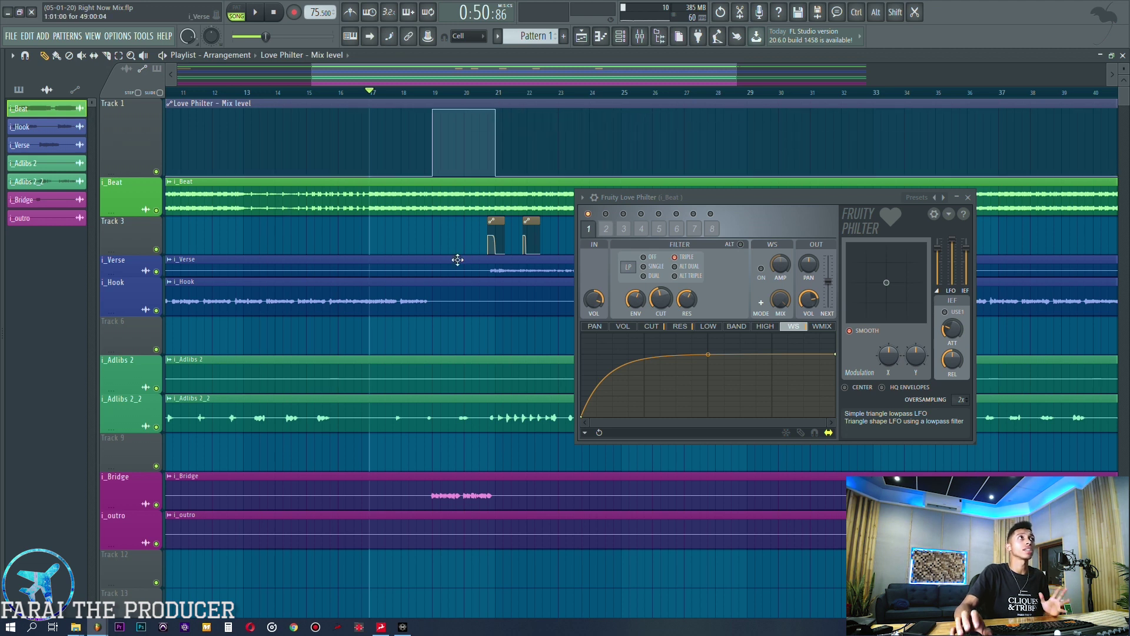
Play the song from just before bar 19 and check the i_Beat channel in the mixer
{"action": "left_click", "coordinate": [425, 93]}
{"action": "key", "text": "space"}
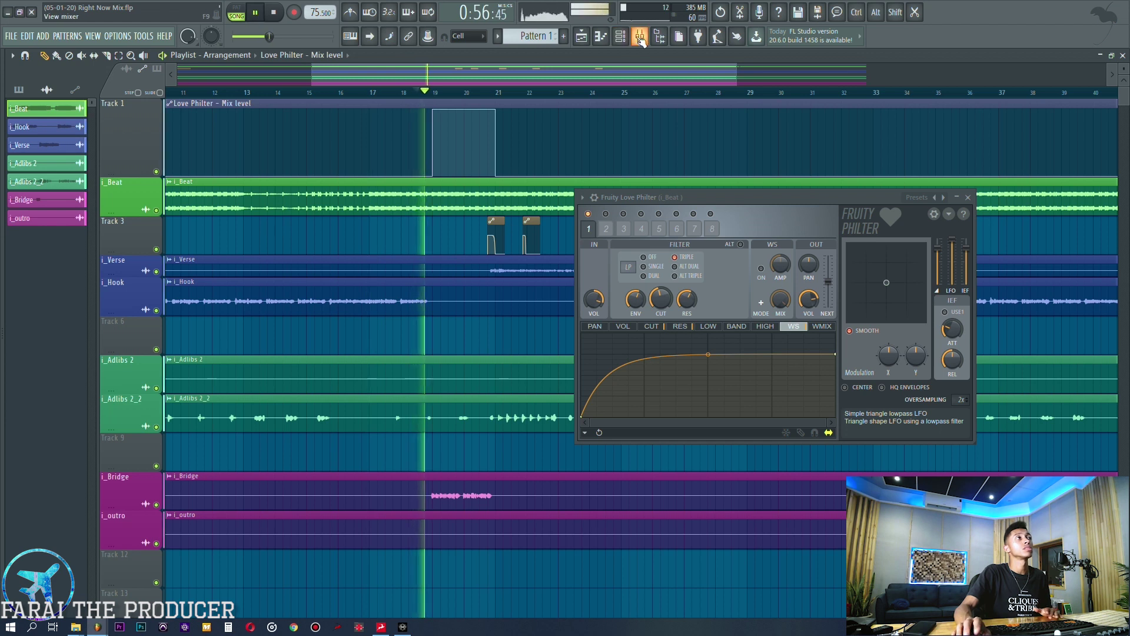
{"action": "key", "text": "F9"}
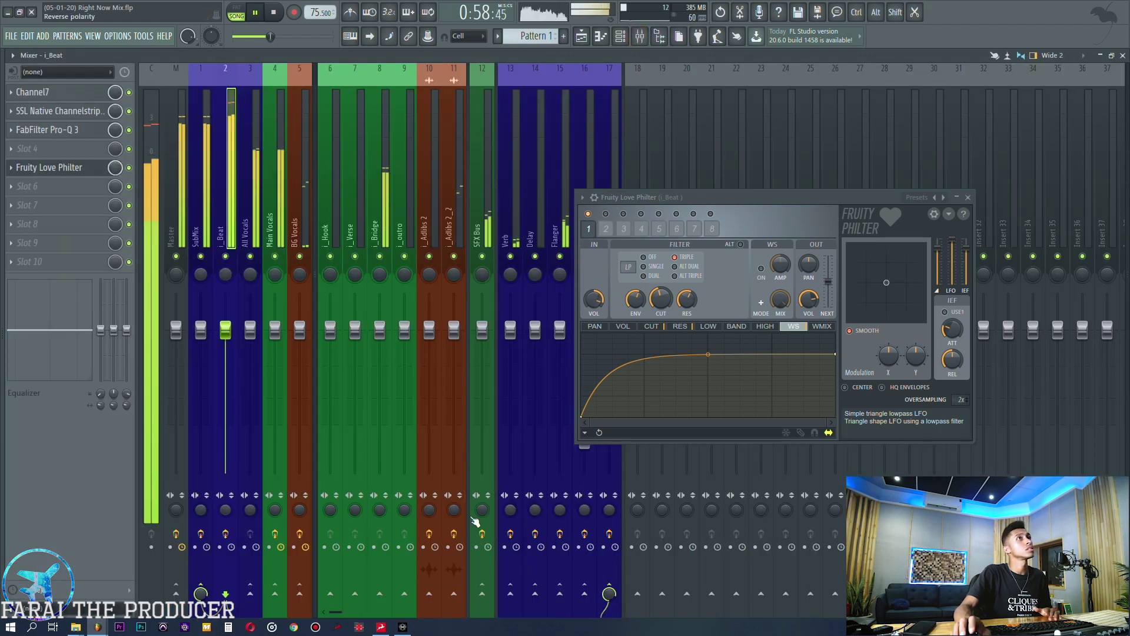
{"action": "key", "text": "space"}
Move the Fruity Love Philter window aside and look through its available presets
{"action": "left_click_drag", "start_coordinate": [713, 198], "coordinate": [821, 139]}
{"action": "left_click", "coordinate": [625, 139]}
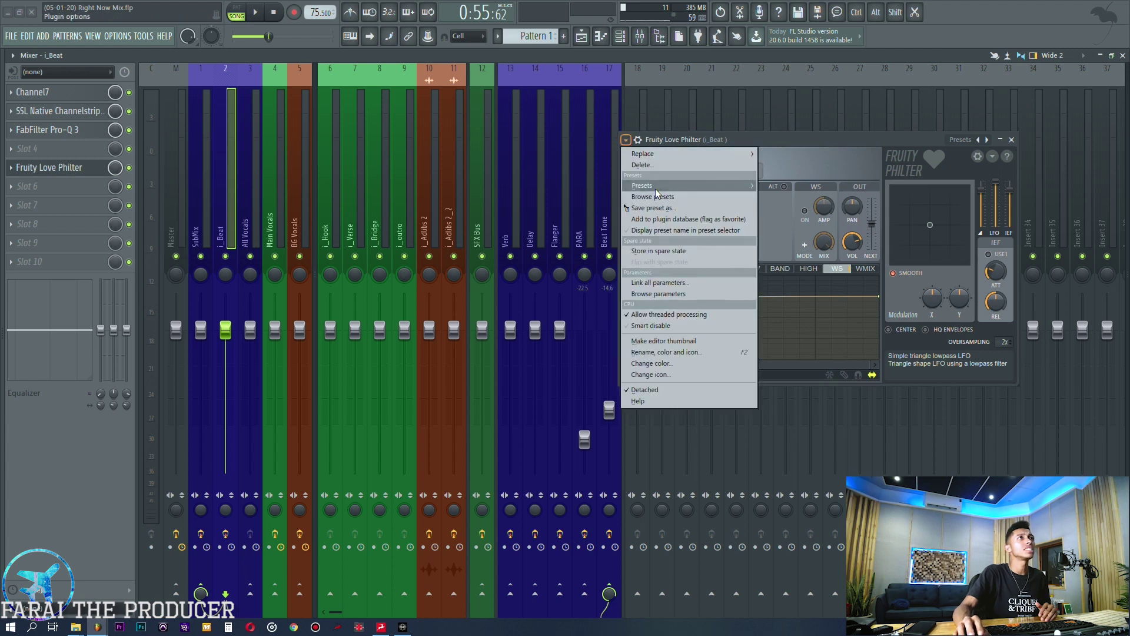
{"action": "mouse_move", "coordinate": [655, 186]}
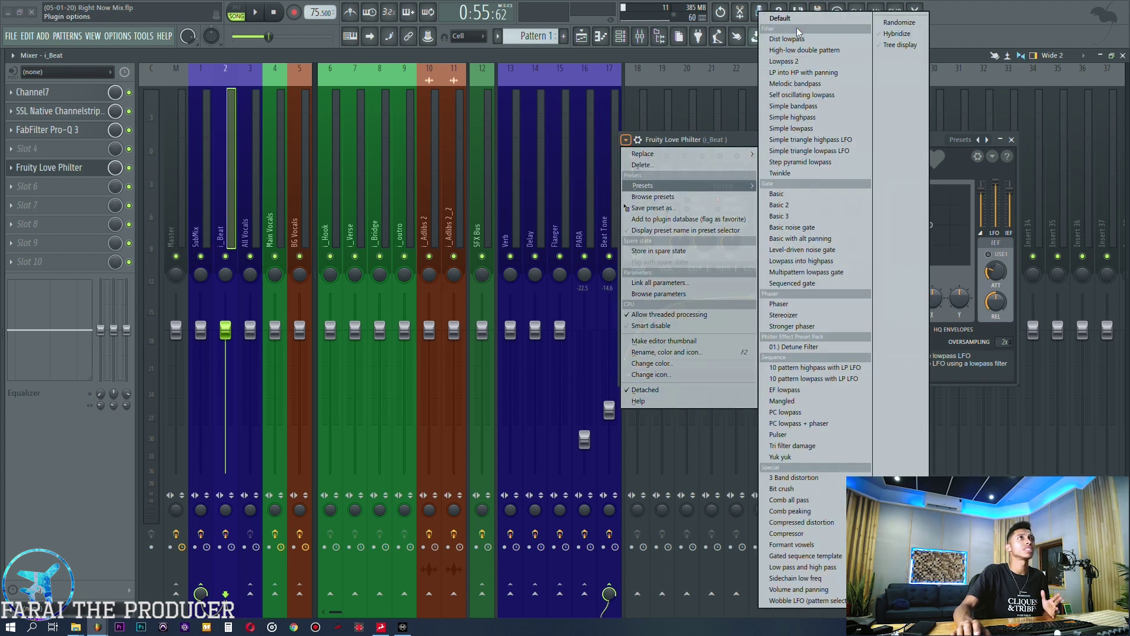
{"action": "left_click", "coordinate": [968, 168]}
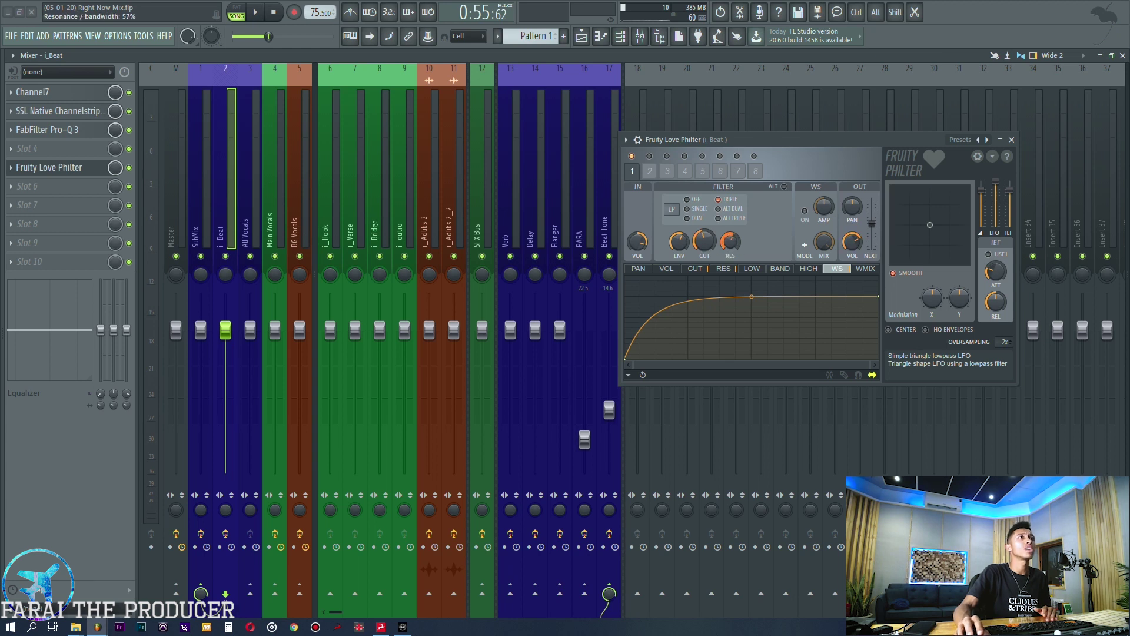
Play the bridge with the playlist in view to hear the filtered beat, and close Fruity Love Philter
{"action": "key", "text": "space"}
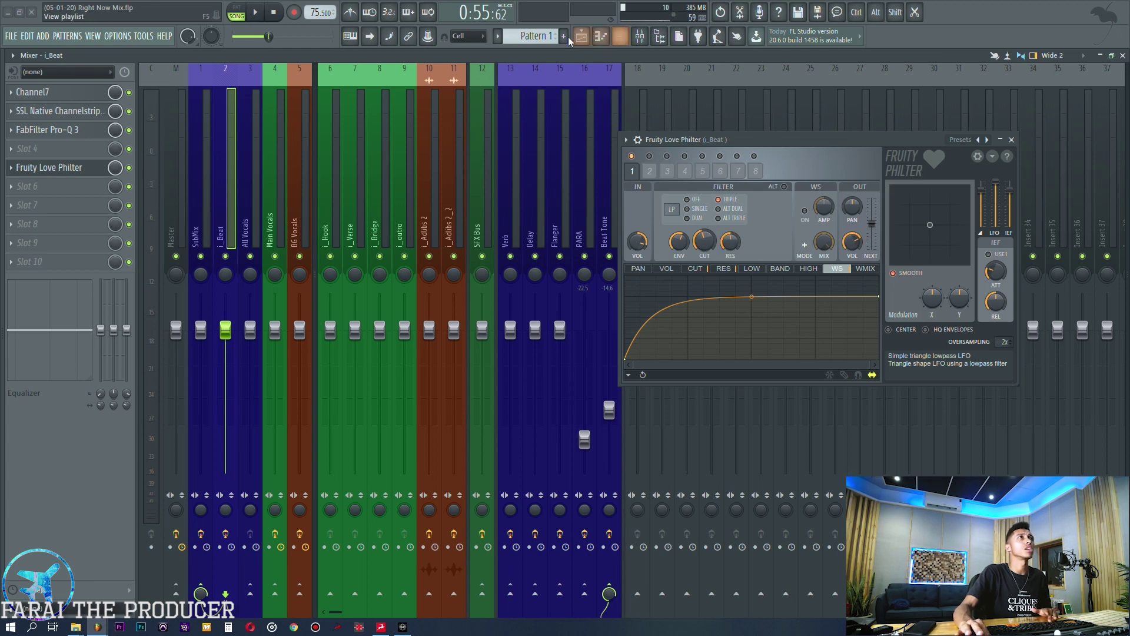
{"action": "key", "text": "F5"}
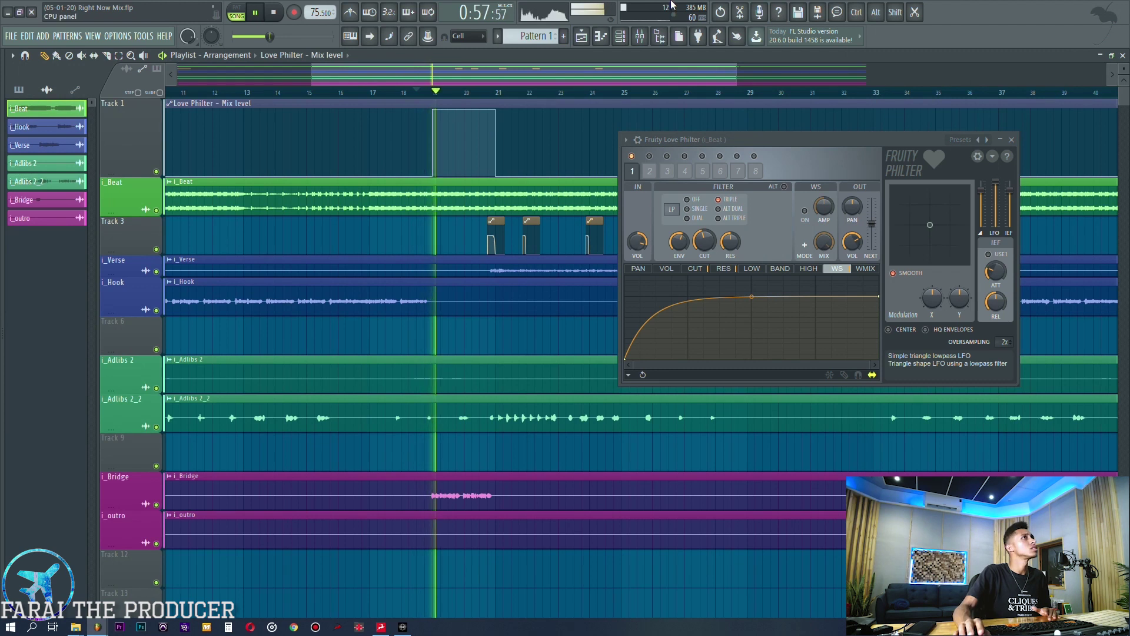
{"action": "left_click_drag", "start_coordinate": [852, 242], "coordinate": [851, 246]}
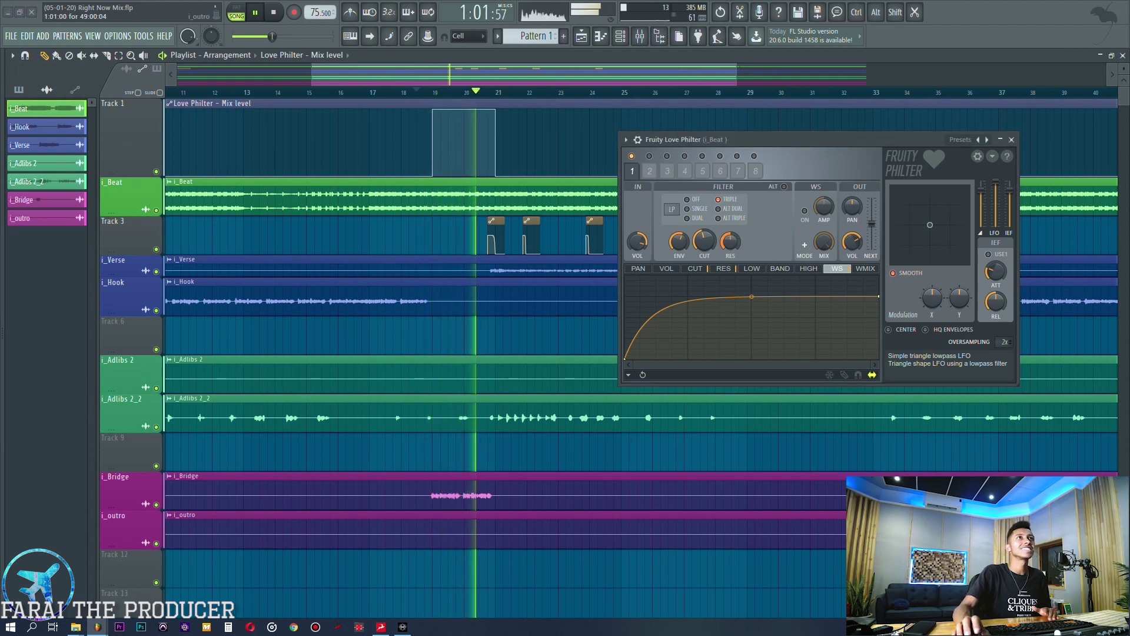
{"action": "key", "text": "F9"}
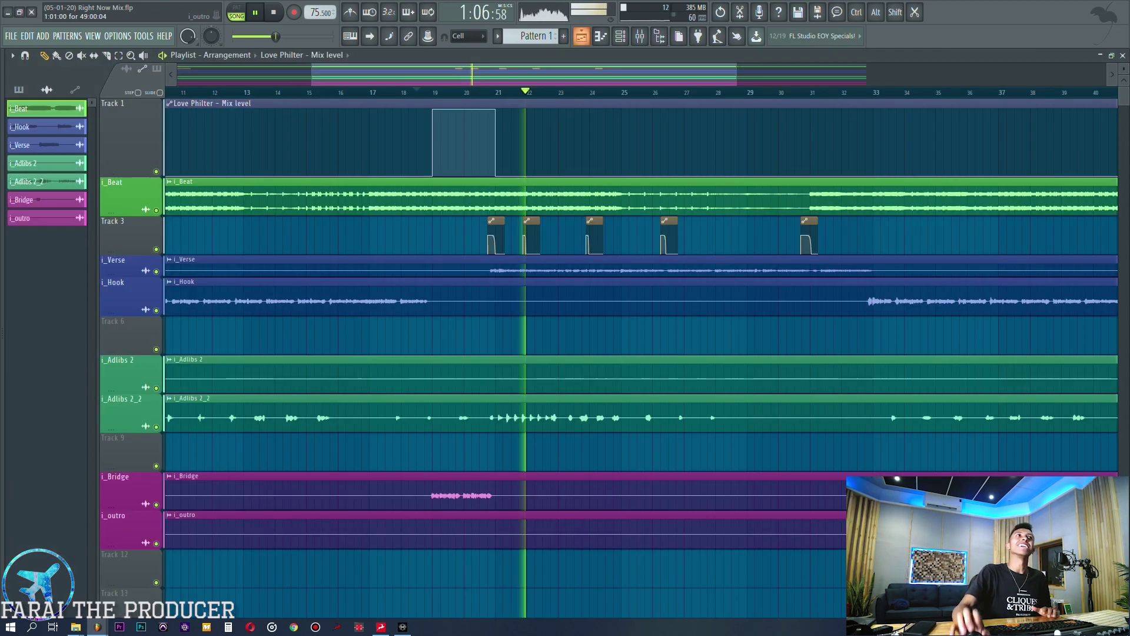
{"action": "key", "text": "F5"}
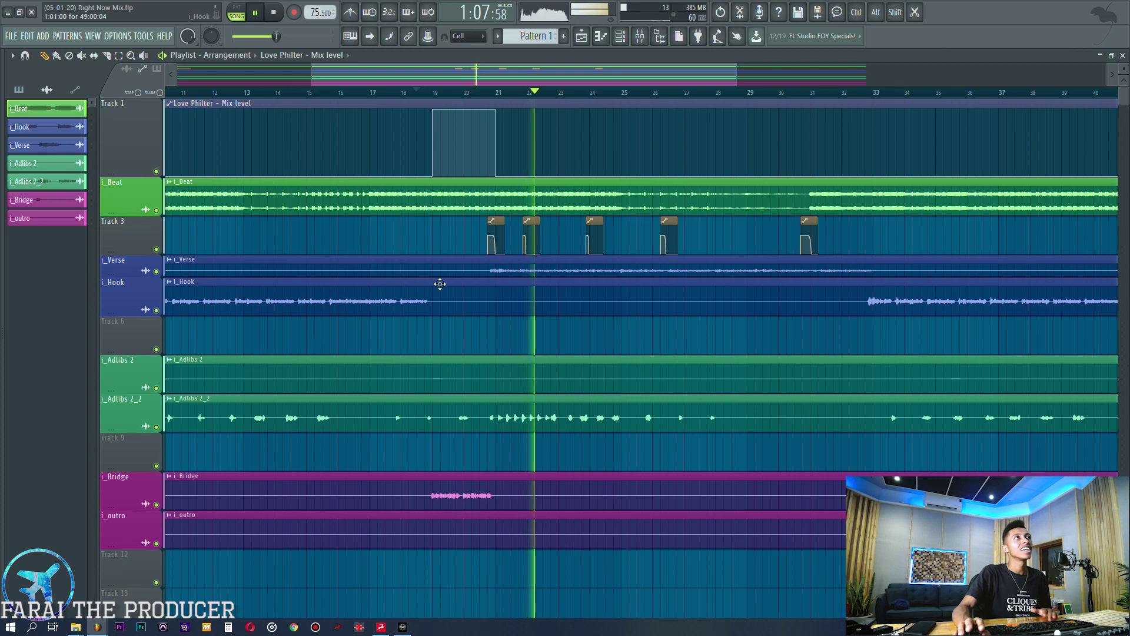
{"action": "key", "text": "space"}
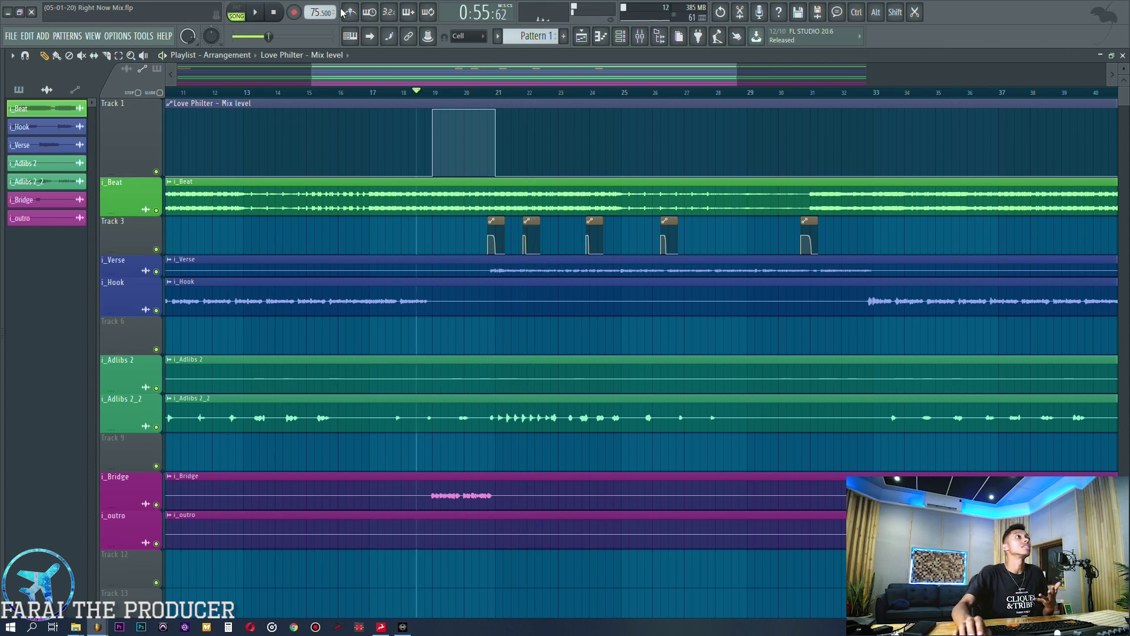
Insert an empty track above the Love Philter automation and name the automation's track after its clip
{"action": "right_click", "coordinate": [143, 133]}
{"action": "right_click", "coordinate": [116, 158]}
{"action": "left_click", "coordinate": [122, 147]}
{"action": "right_click", "coordinate": [123, 152]}
{"action": "left_click", "coordinate": [136, 315]}
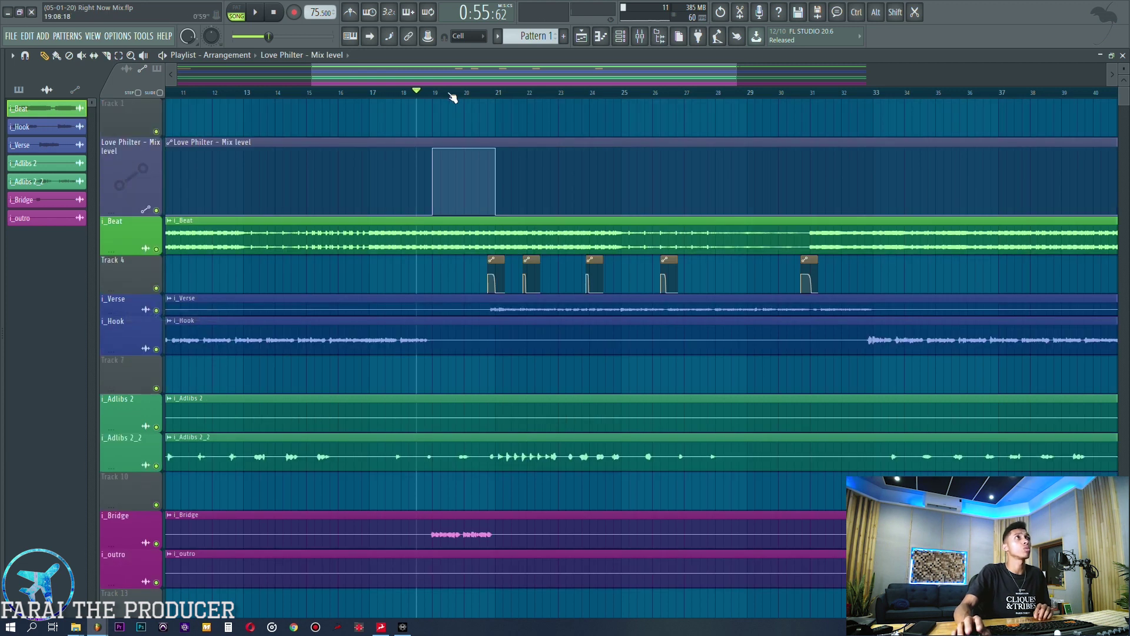
Load Gross Beat into effect slot 6 of the i_Beat mixer track
{"action": "scroll", "coordinate": [452, 97], "scroll_direction": "down", "scroll_amount": 2}
{"action": "left_click", "coordinate": [639, 36]}
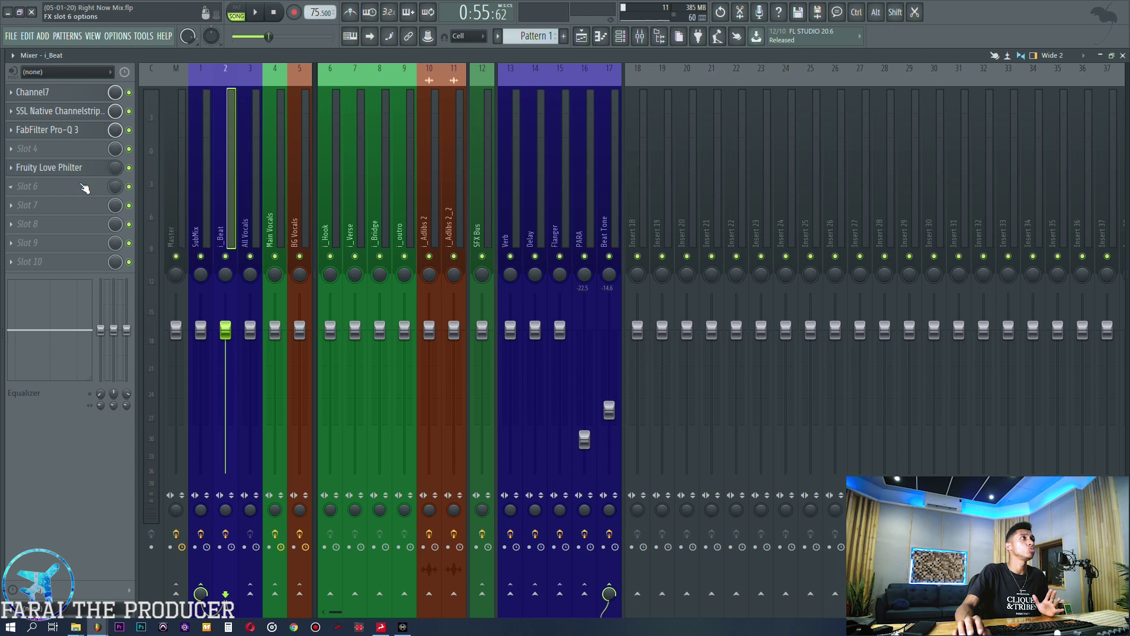
{"action": "left_click", "coordinate": [85, 188]}
{"action": "key", "text": "g"}
{"action": "key", "text": "g"}
{"action": "key", "text": "g"}
{"action": "key", "text": "Return"}
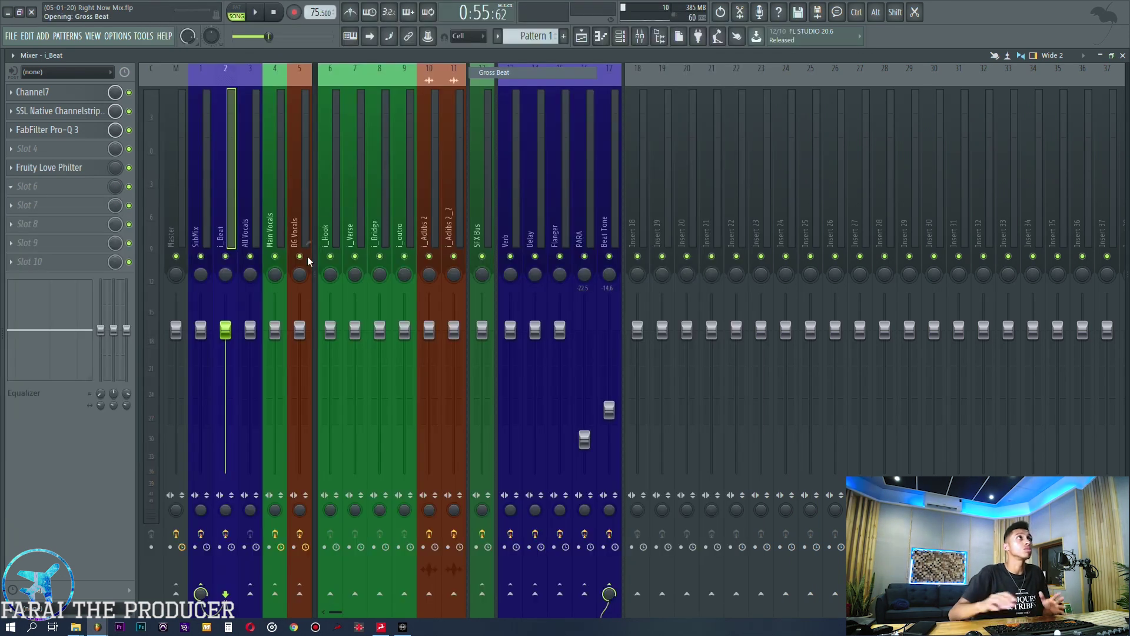
Load Gross Beat's Momentary preset and select the Vinyl Off time effect
{"action": "left_click_drag", "start_coordinate": [209, 159], "coordinate": [433, 158]}
{"action": "left_click", "coordinate": [326, 158]}
{"action": "mouse_move", "coordinate": [354, 207]}
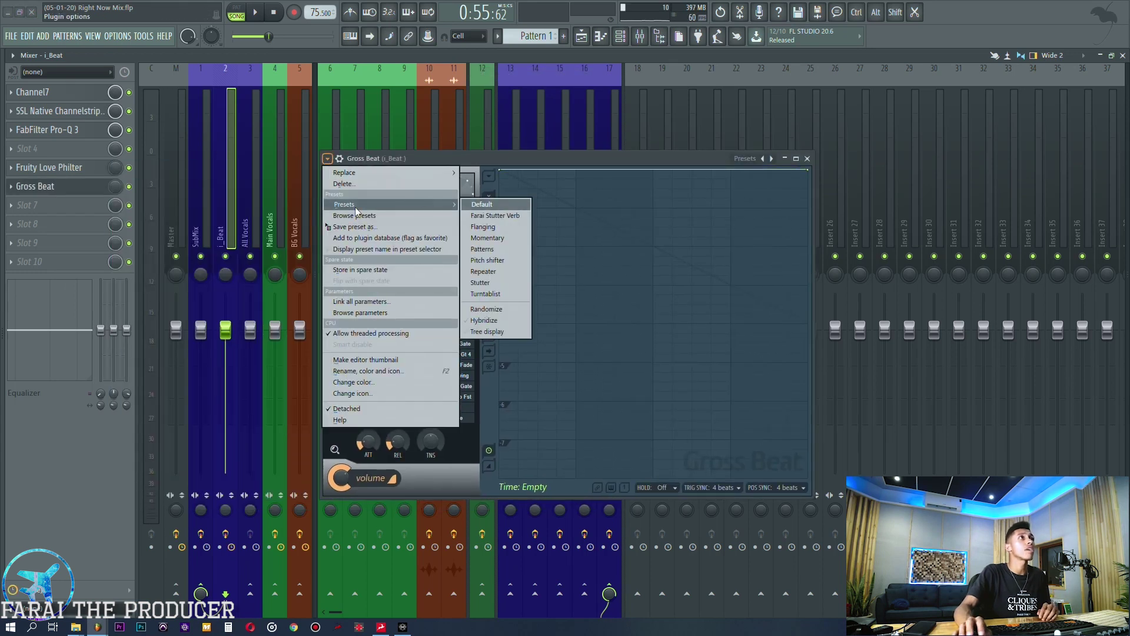
{"action": "left_click", "coordinate": [492, 238]}
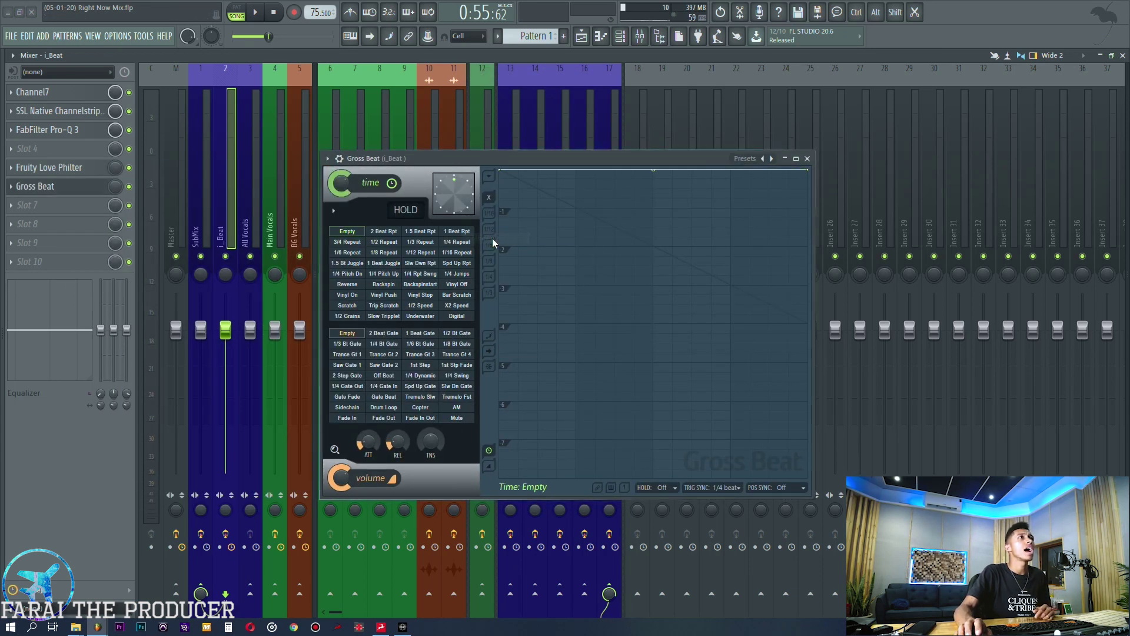
{"action": "left_click", "coordinate": [416, 298]}
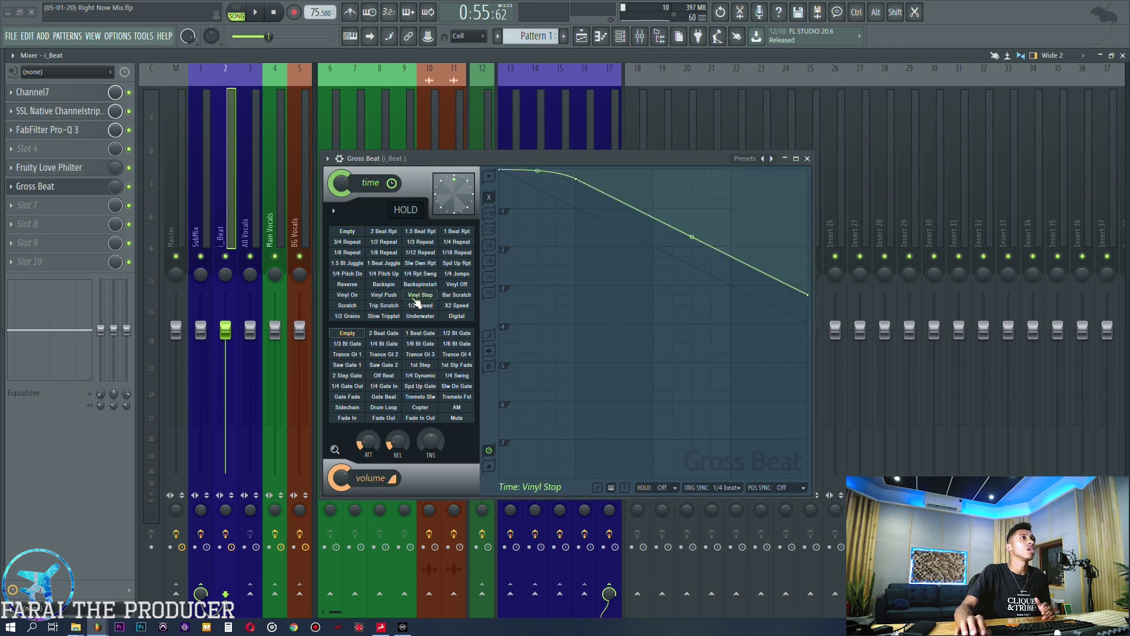
{"action": "left_click", "coordinate": [457, 285]}
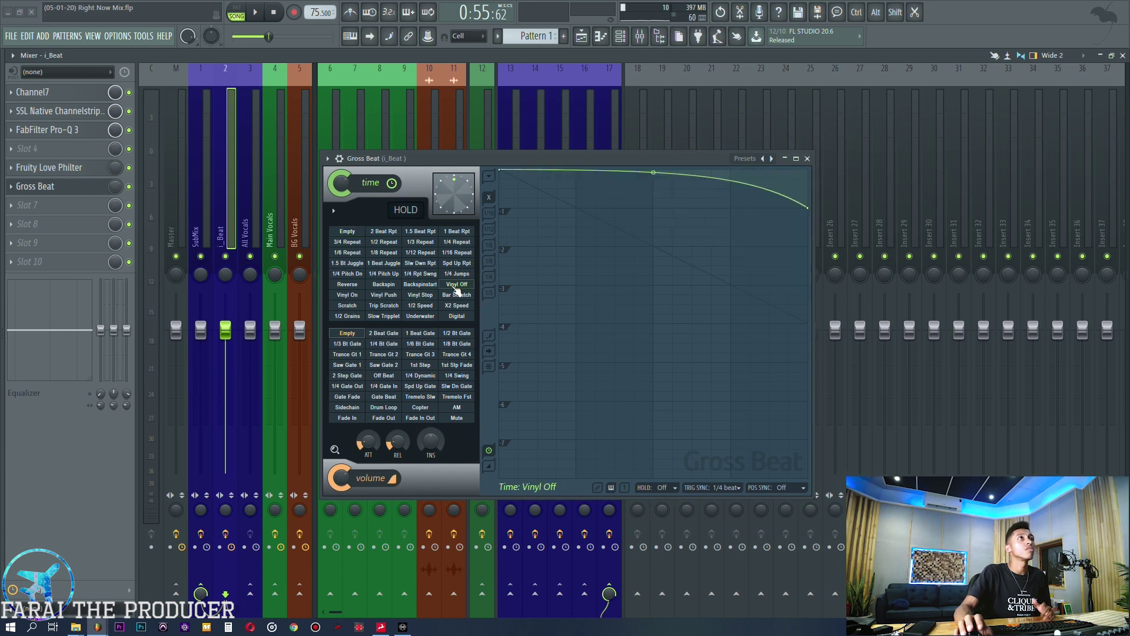
Create an automation clip for Gross Beat's mix level and show it in the playlist
{"action": "right_click", "coordinate": [117, 189]}
{"action": "left_click", "coordinate": [162, 262]}
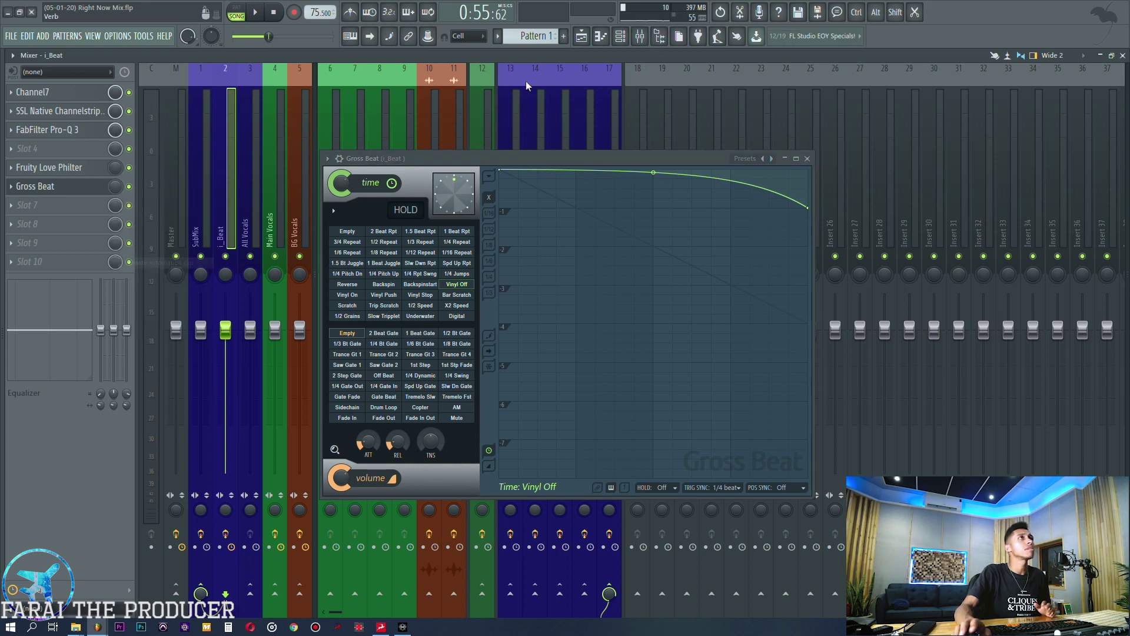
{"action": "left_click", "coordinate": [583, 41]}
{"action": "left_click_drag", "start_coordinate": [711, 158], "coordinate": [658, 252]}
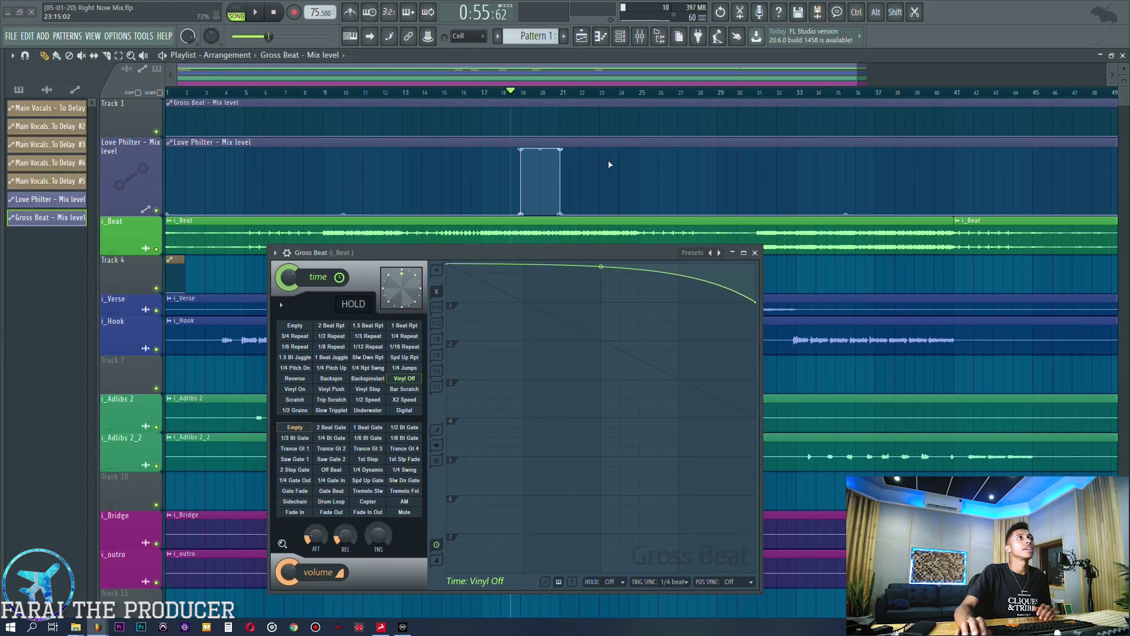
Raise the Gross Beat mix level automation to maximum from bar 20 to bar 21 only, and play the section
{"action": "scroll", "coordinate": [523, 139], "scroll_direction": "up", "scroll_amount": 3}
{"action": "left_click_drag", "start_coordinate": [523, 138], "coordinate": [588, 137]}
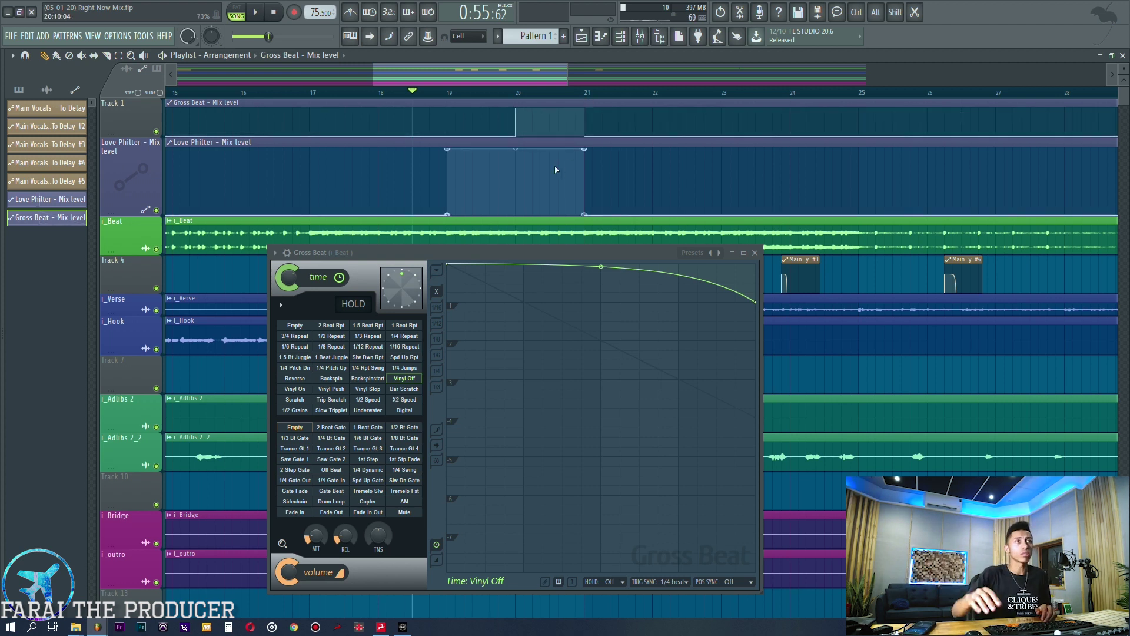
{"action": "left_click_drag", "start_coordinate": [326, 252], "coordinate": [520, 260]}
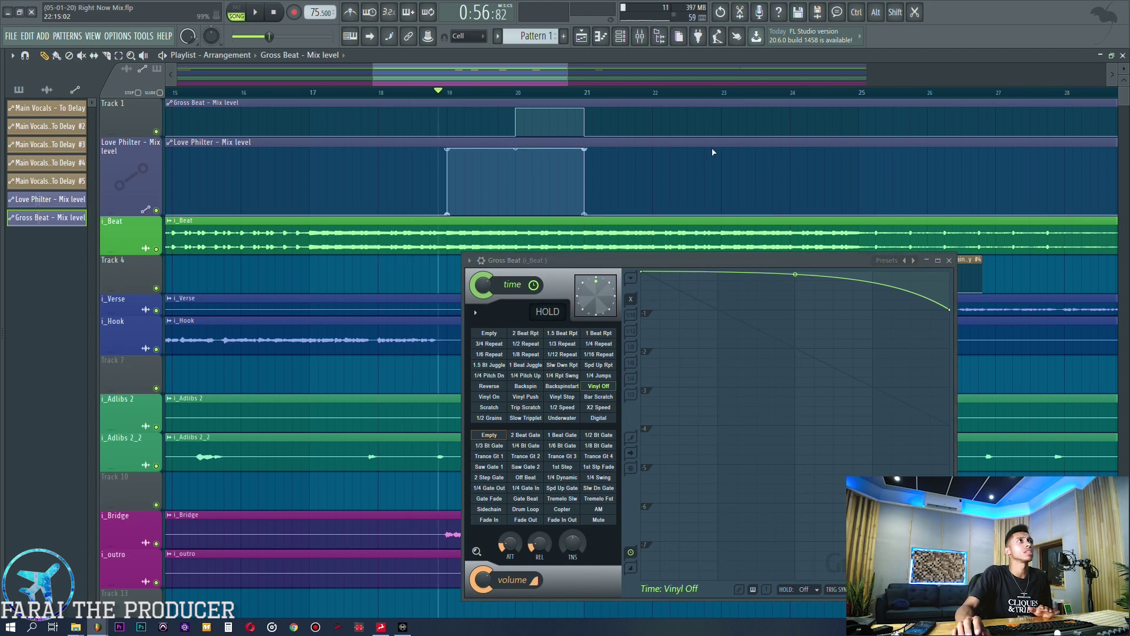
{"action": "key", "text": "space"}
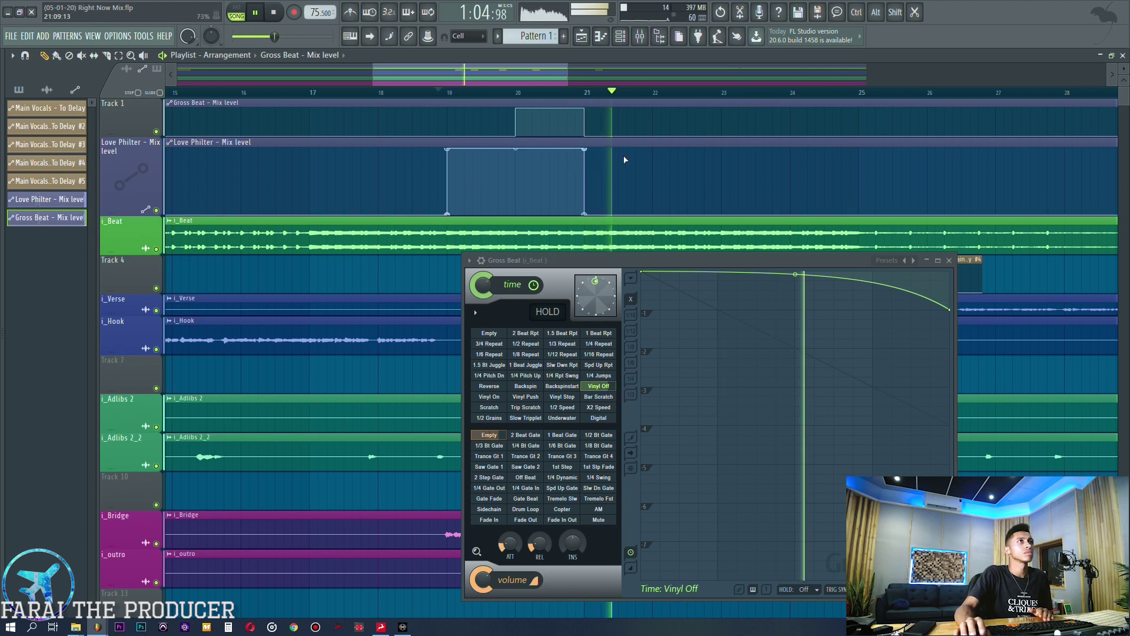
{"action": "key", "text": "space"}
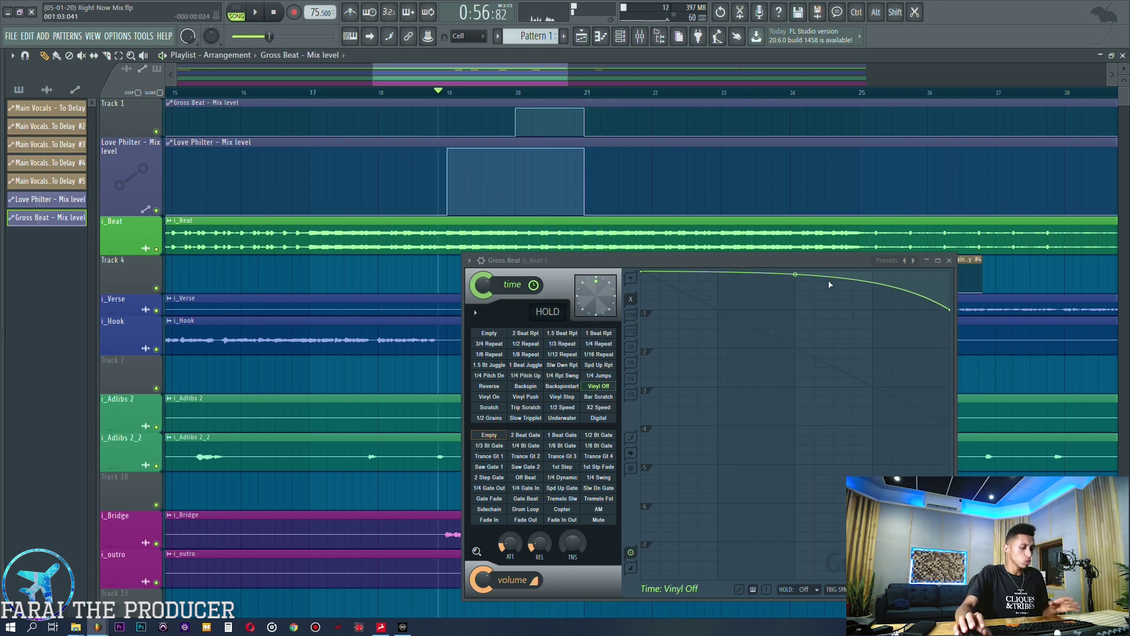
Flatten the first half of Gross Beat's Vinyl Off time curve, raise its end point, and audition the bridge
{"action": "left_click_drag", "start_coordinate": [872, 288], "coordinate": [875, 281]}
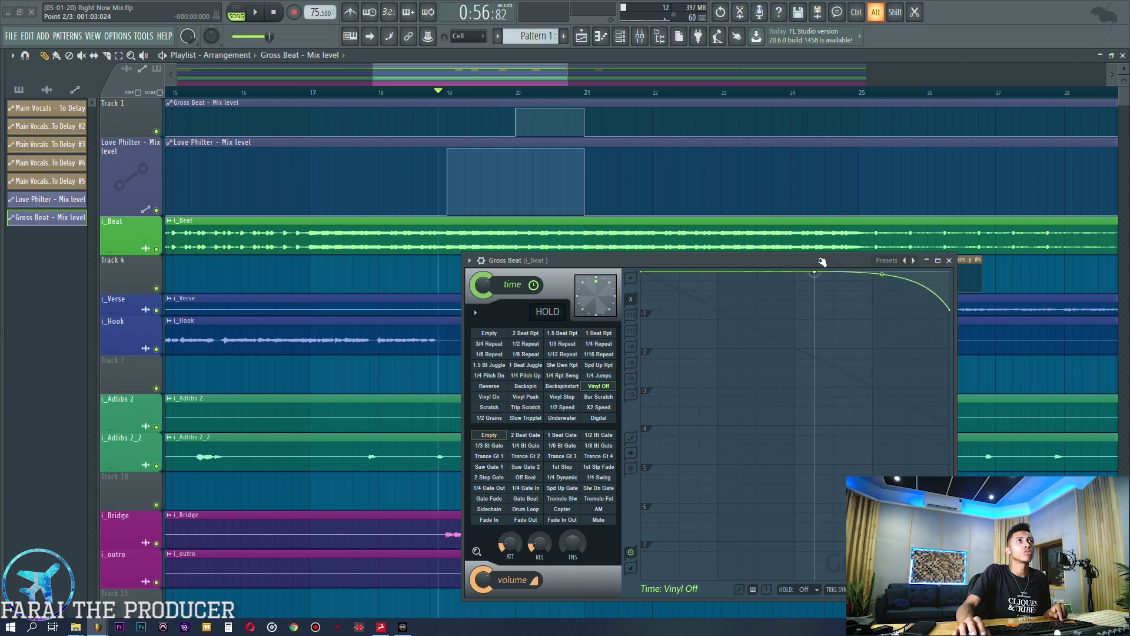
{"action": "mouse_move", "coordinate": [805, 271]}
{"action": "left_mouse_down"}
{"action": "mouse_move", "coordinate": [828, 263]}
{"action": "mouse_move", "coordinate": [796, 262]}
{"action": "left_mouse_up"}
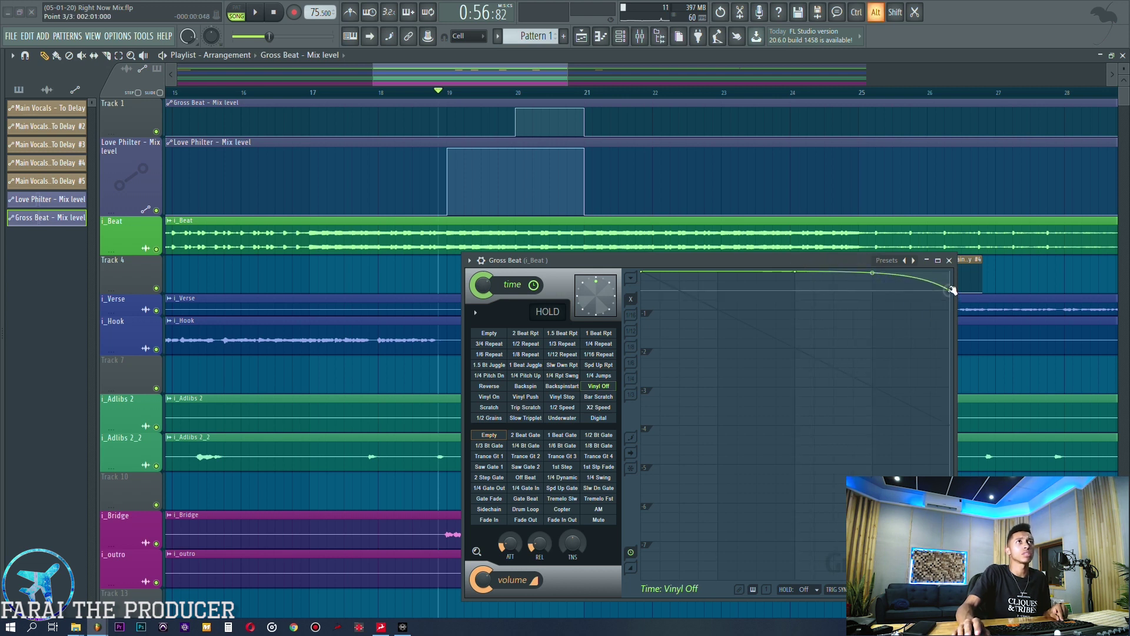
{"action": "key", "text": "space"}
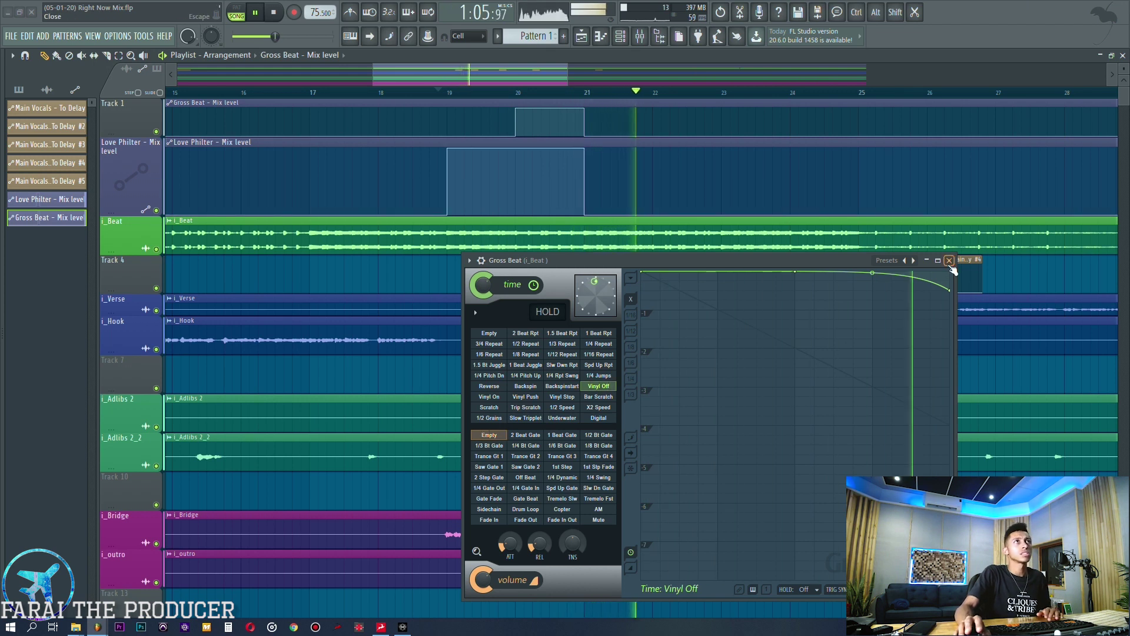
{"action": "key", "text": "F9"}
{"action": "left_click", "coordinate": [582, 37]}
{"action": "key", "text": "space"}
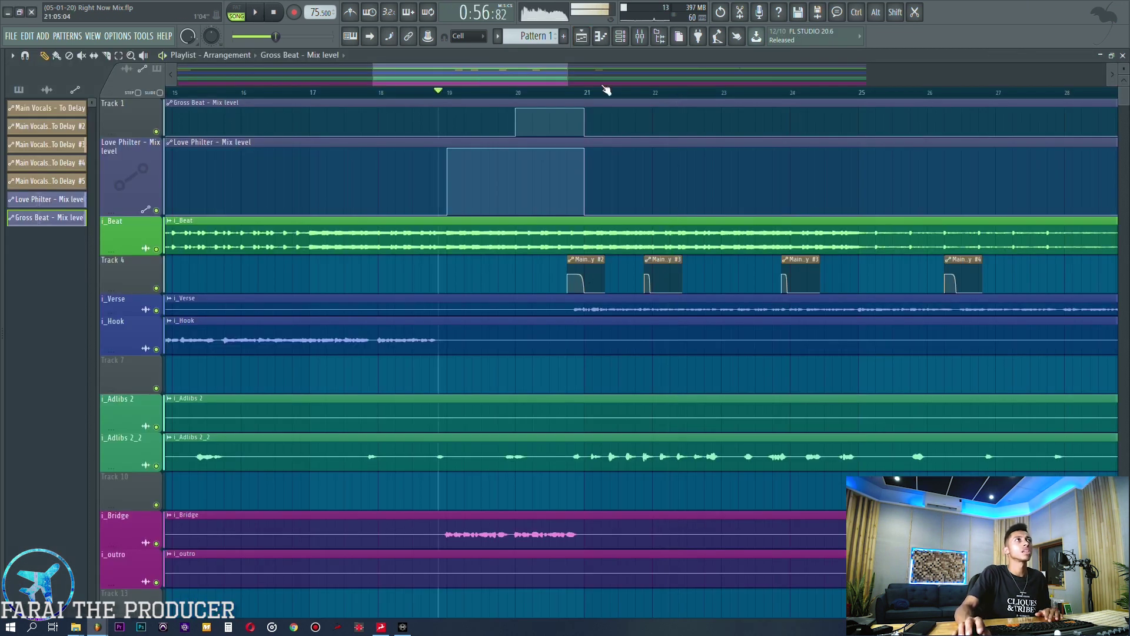
Slice the beat clip at 20:14 and at bar 21, mute the piece in between, and play it back
{"action": "scroll", "coordinate": [590, 97], "scroll_direction": "up", "scroll_amount": 6}
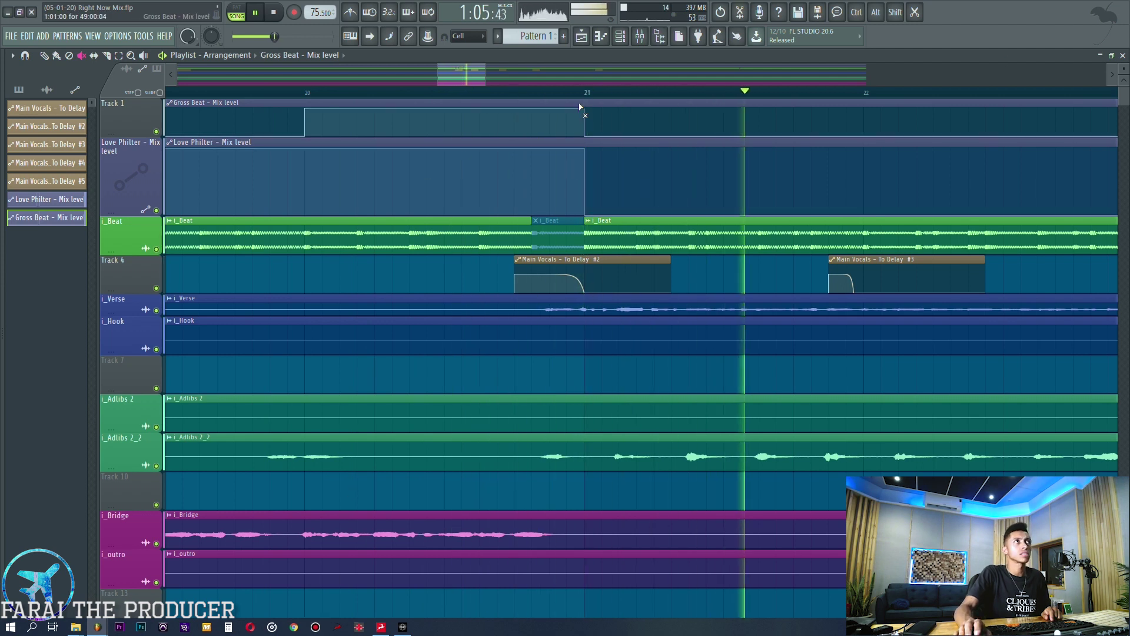
{"action": "scroll", "coordinate": [589, 93], "scroll_direction": "up", "scroll_amount": 5}
{"action": "scroll", "coordinate": [589, 93], "scroll_direction": "up", "scroll_amount": 2}
{"action": "key", "text": "space"}
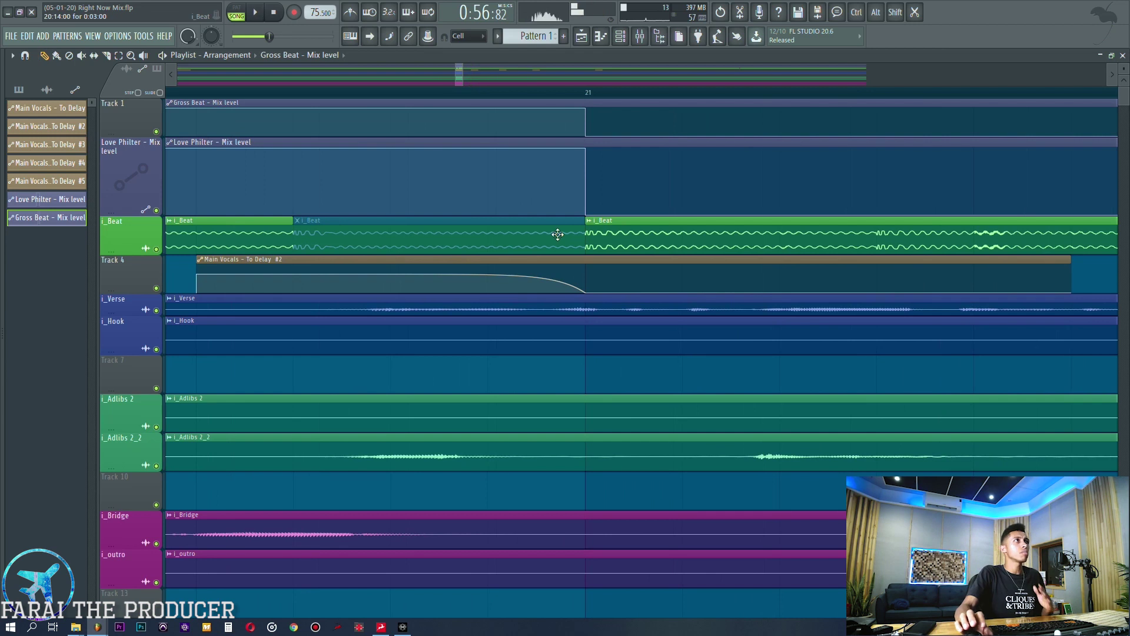
Delete the muted piece of the beat before bar 21 and set the beat's declicking mode to Generic (bleeding)
{"action": "right_click", "coordinate": [557, 234]}
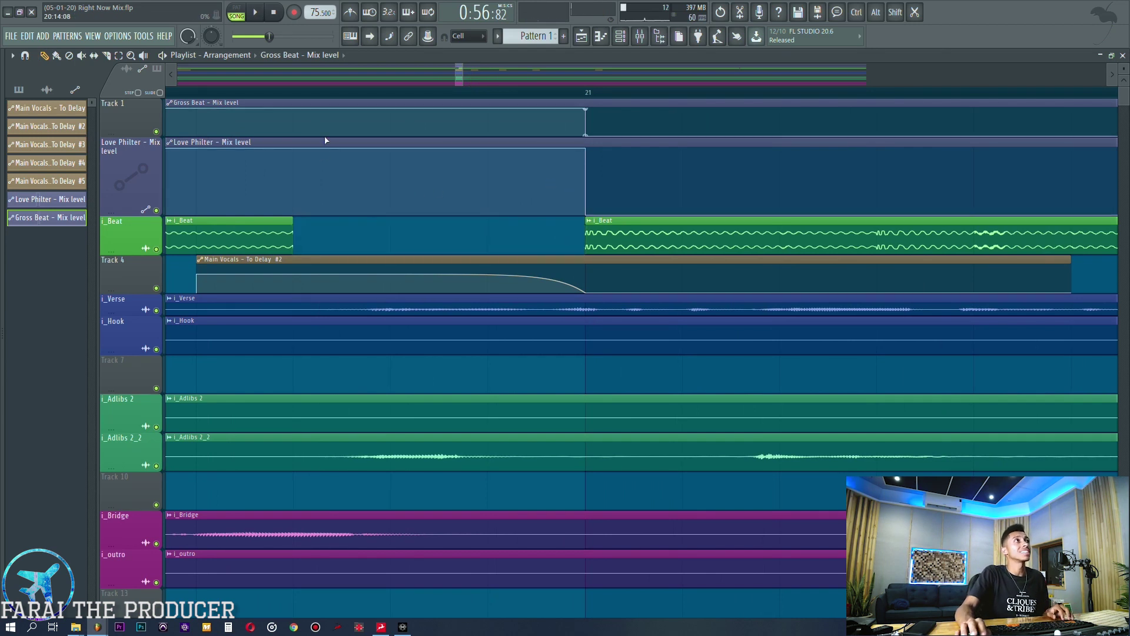
{"action": "double_click", "coordinate": [266, 237]}
{"action": "left_click", "coordinate": [721, 236]}
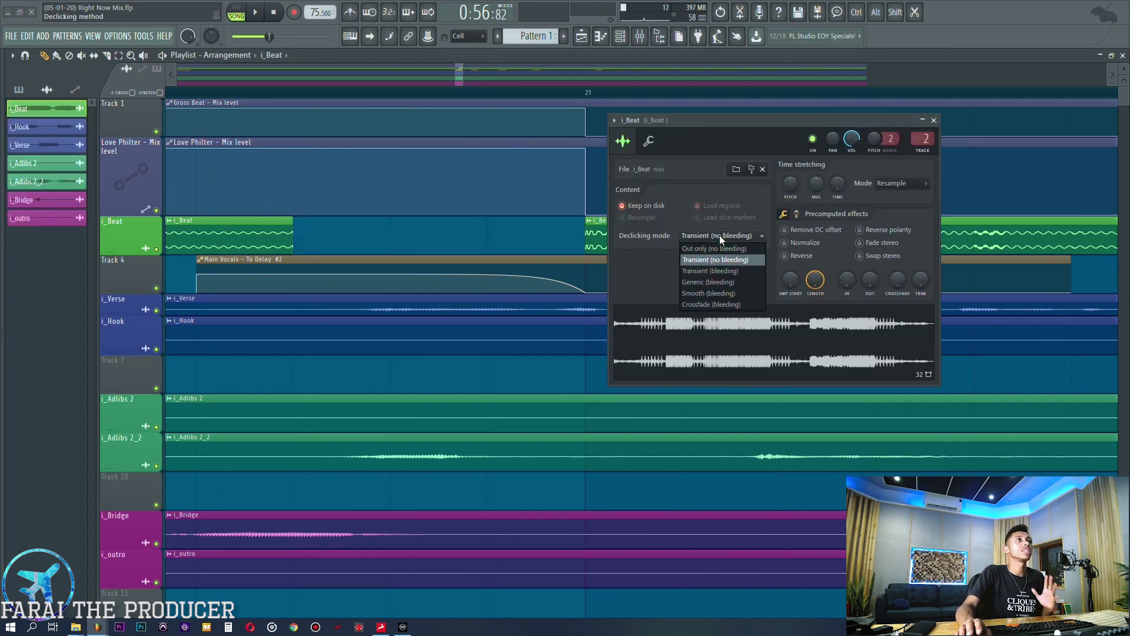
{"action": "left_click", "coordinate": [722, 284]}
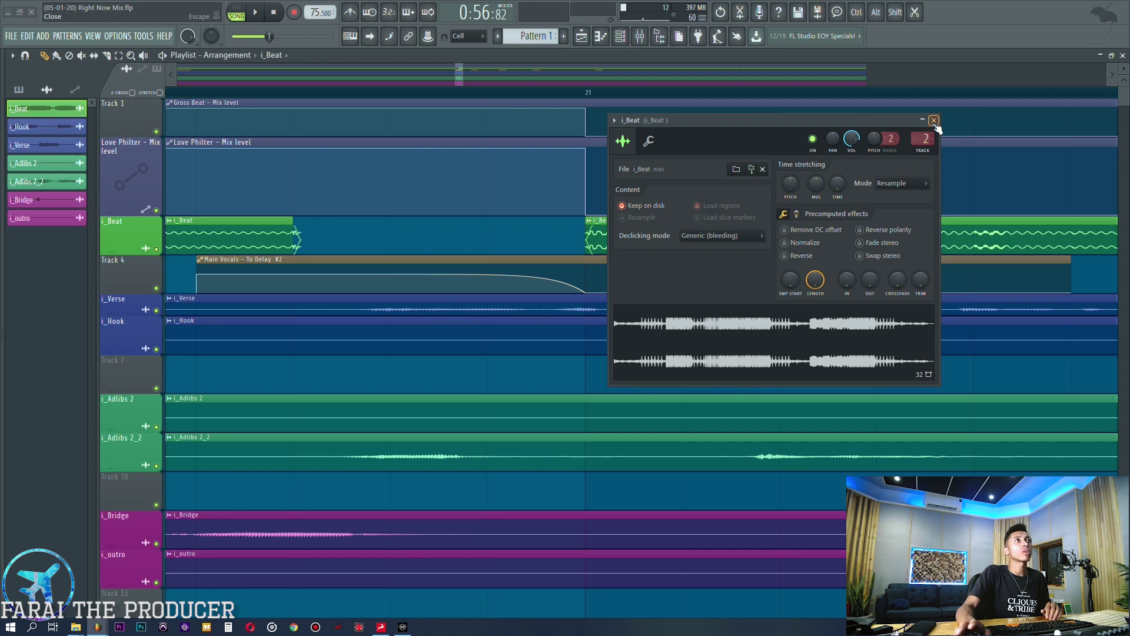
{"action": "left_click", "coordinate": [934, 120]}
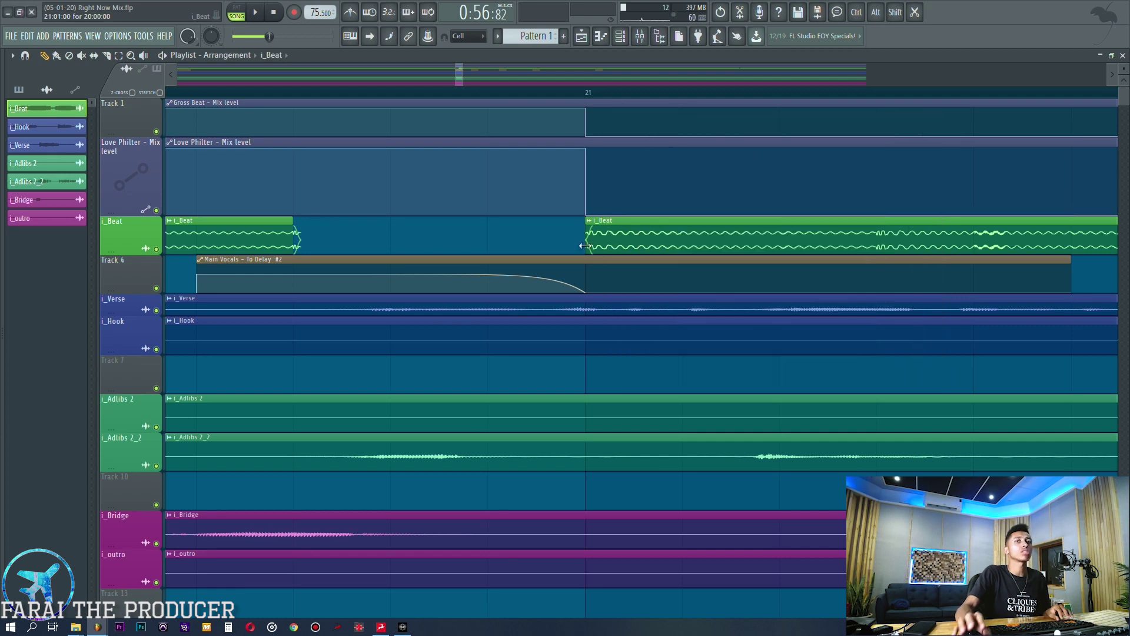
Enlarge the beat track, start the beat clip after the gap slightly before bar 21, and end the clip before the gap slightly earlier
{"action": "left_click_drag", "start_coordinate": [585, 245], "coordinate": [579, 248]}
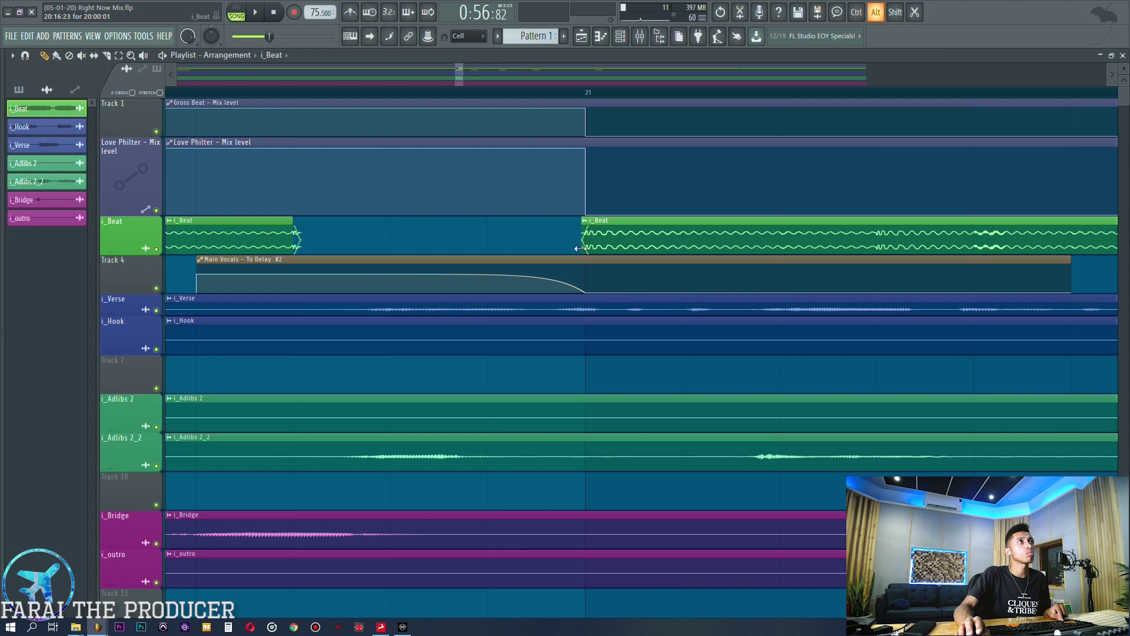
{"action": "left_click_drag", "start_coordinate": [127, 249], "coordinate": [70, 609]}
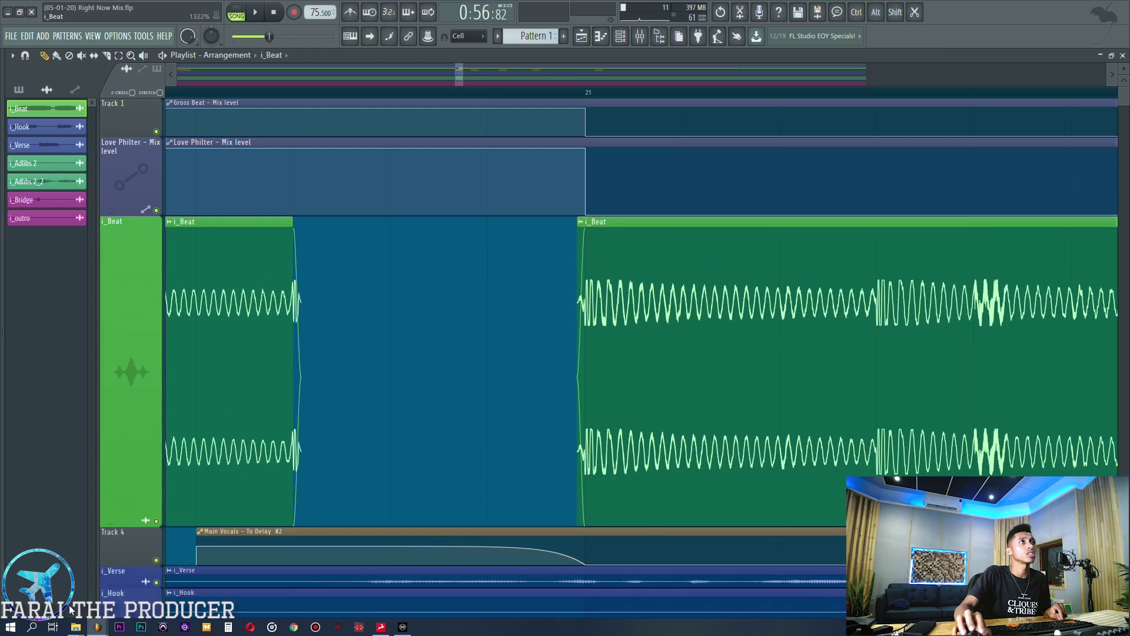
{"action": "left_click_drag", "start_coordinate": [578, 360], "coordinate": [552, 369]}
{"action": "left_click_drag", "start_coordinate": [586, 298], "coordinate": [698, 321]}
{"action": "left_click", "coordinate": [525, 339]}
{"action": "left_click_drag", "start_coordinate": [549, 343], "coordinate": [578, 348]}
{"action": "mouse_move", "coordinate": [289, 319]}
{"action": "left_mouse_down"}
{"action": "mouse_move", "coordinate": [274, 322]}
{"action": "mouse_move", "coordinate": [286, 322]}
{"action": "left_mouse_up"}
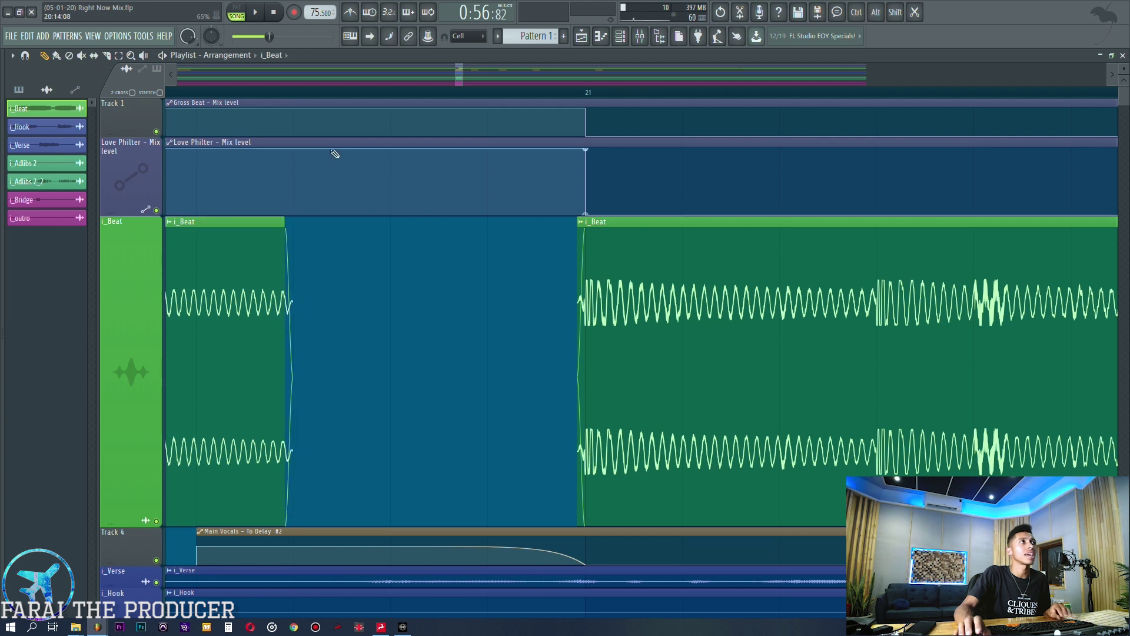
Play the beat cut before bar 21 and reset the beat track to its normal height
{"action": "key", "text": "space"}
{"action": "scroll", "coordinate": [242, 93], "scroll_direction": "down", "scroll_amount": 8}
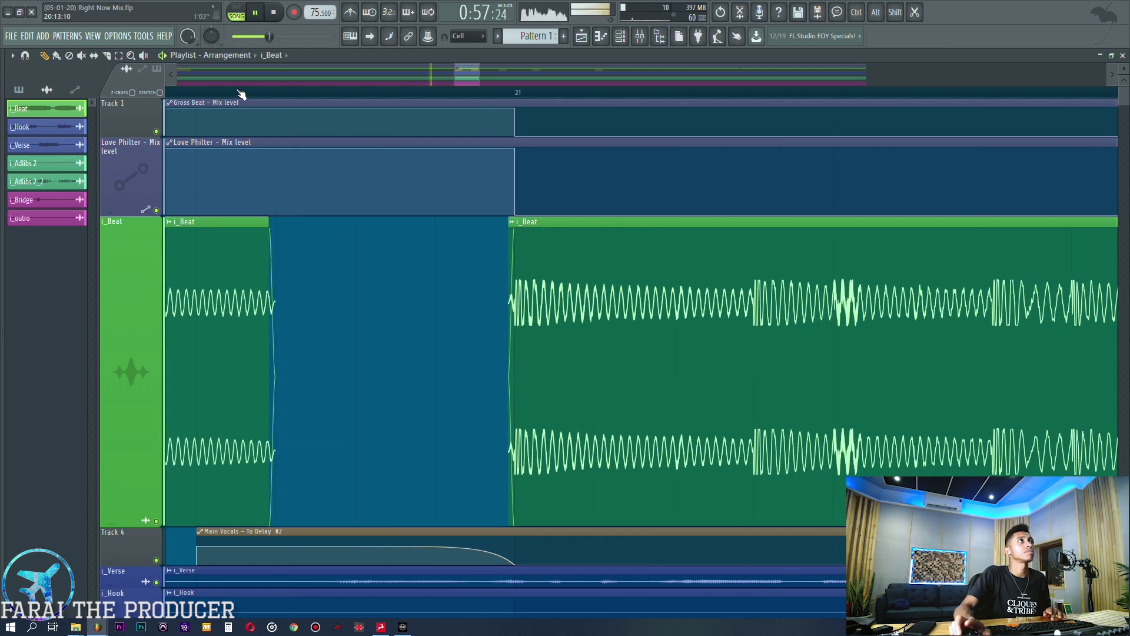
{"action": "scroll", "coordinate": [391, 93], "scroll_direction": "up", "scroll_amount": 6}
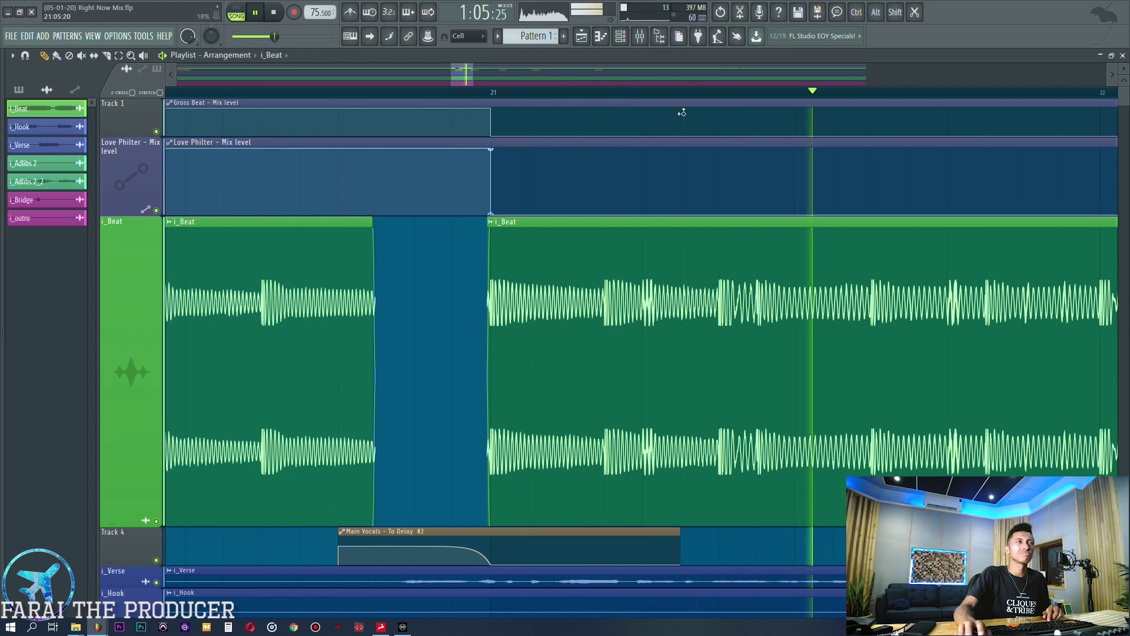
{"action": "right_click", "coordinate": [144, 218]}
{"action": "mouse_move", "coordinate": [190, 309]}
{"action": "left_click", "coordinate": [258, 331]}
{"action": "scroll", "coordinate": [316, 118], "scroll_direction": "down", "scroll_amount": 5}
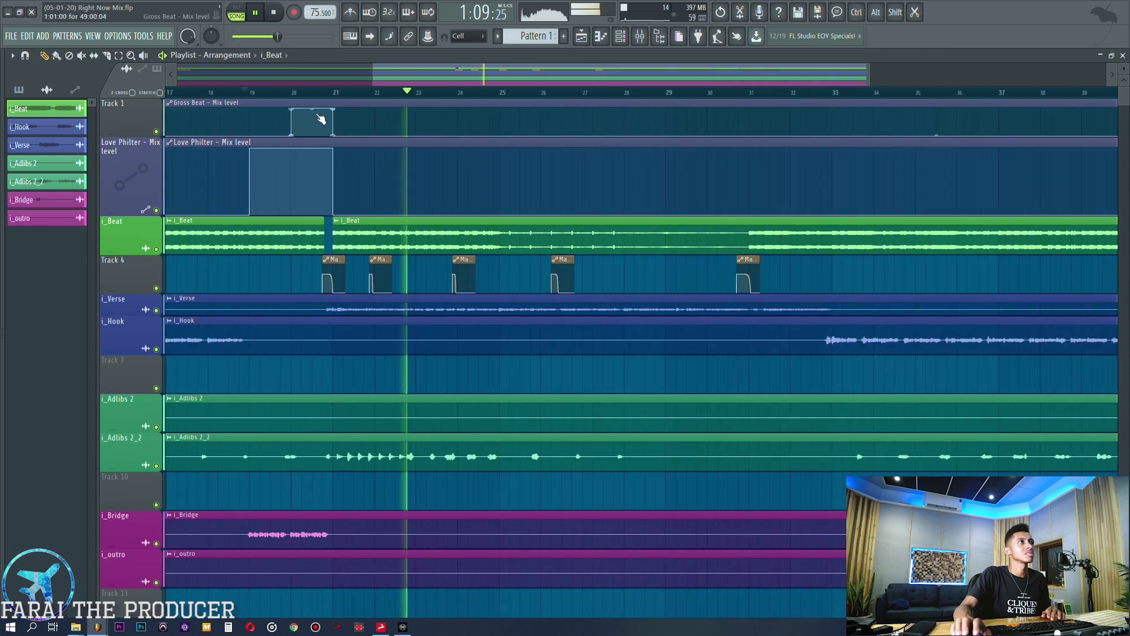
{"action": "key", "text": "space"}
Widen the file browser and open the Packs folder inside the image-line samples folder
{"action": "left_click_drag", "start_coordinate": [3, 242], "coordinate": [88, 240]}
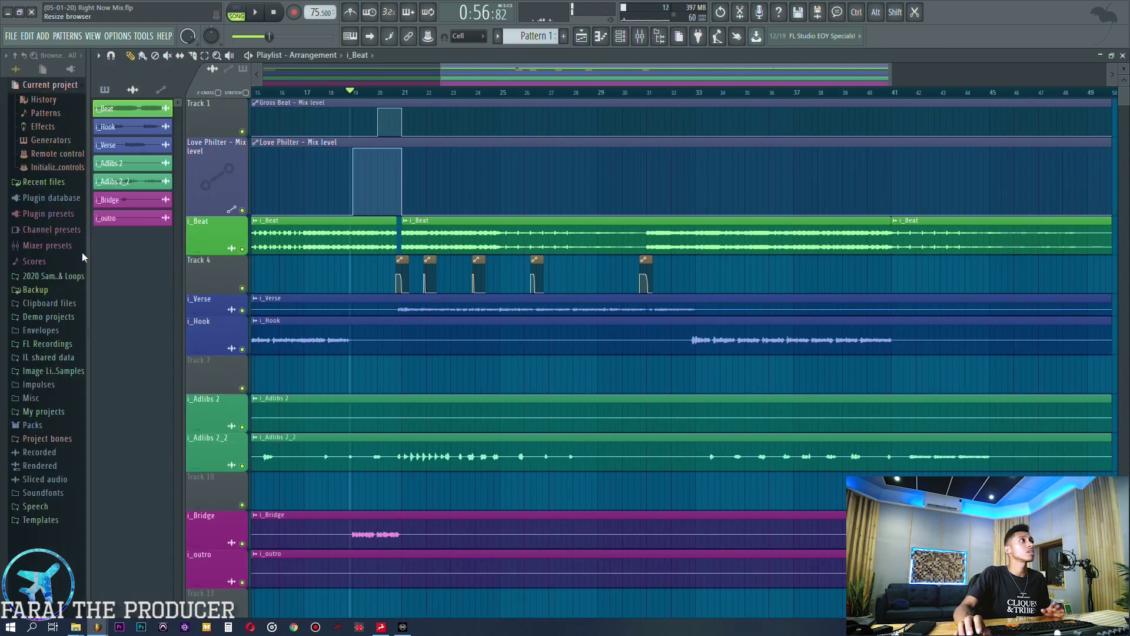
{"action": "left_click", "coordinate": [44, 373]}
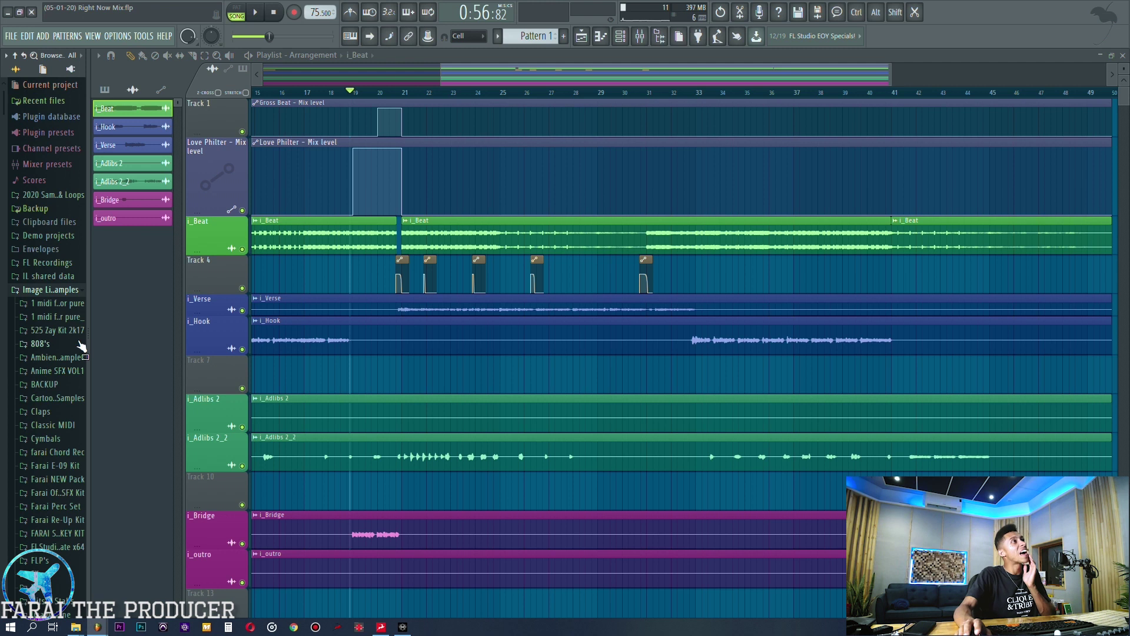
{"action": "left_click_drag", "start_coordinate": [89, 339], "coordinate": [136, 339]}
{"action": "scroll", "coordinate": [32, 344], "scroll_direction": "down", "scroll_amount": 10}
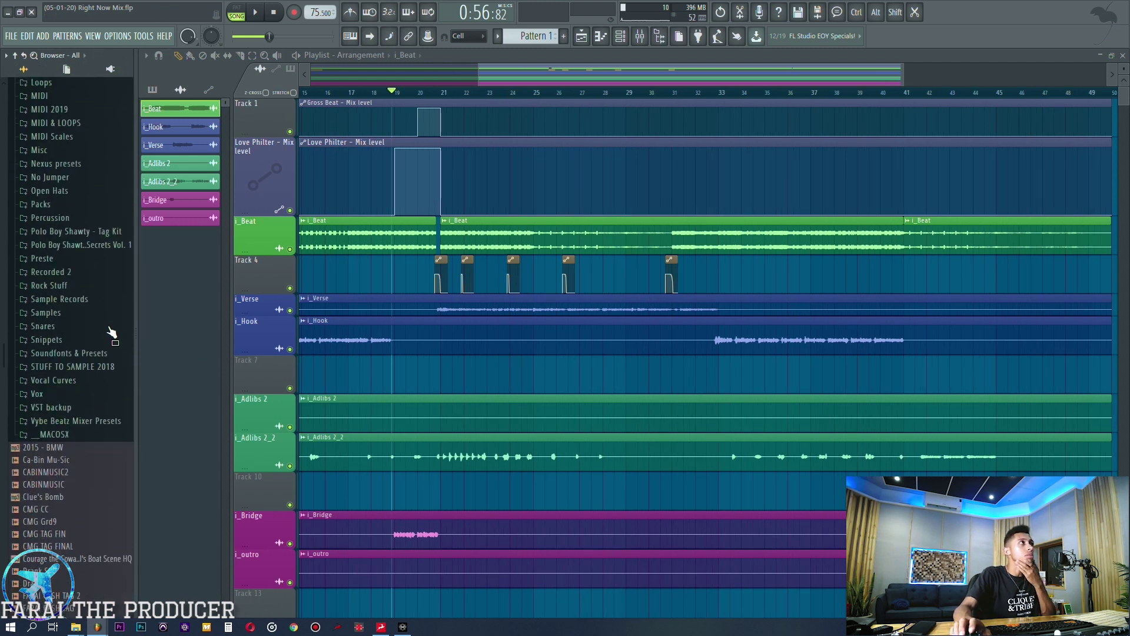
{"action": "scroll", "coordinate": [32, 344], "scroll_direction": "up", "scroll_amount": 1}
{"action": "left_click", "coordinate": [34, 342]}
{"action": "scroll", "coordinate": [59, 344], "scroll_direction": "down", "scroll_amount": 15}
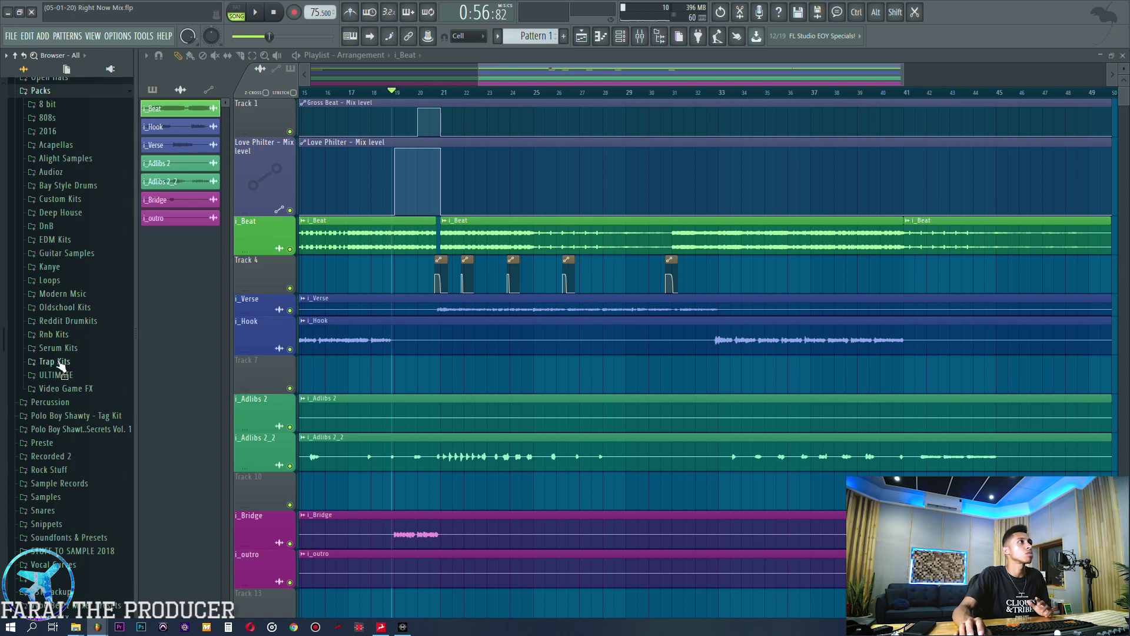
Within Trap Kits, open the Trap Rise Fx folder of the Trap Drum Kit by 760Instrumentals
{"action": "left_click", "coordinate": [60, 361]}
{"action": "scroll", "coordinate": [76, 358], "scroll_direction": "down", "scroll_amount": 8}
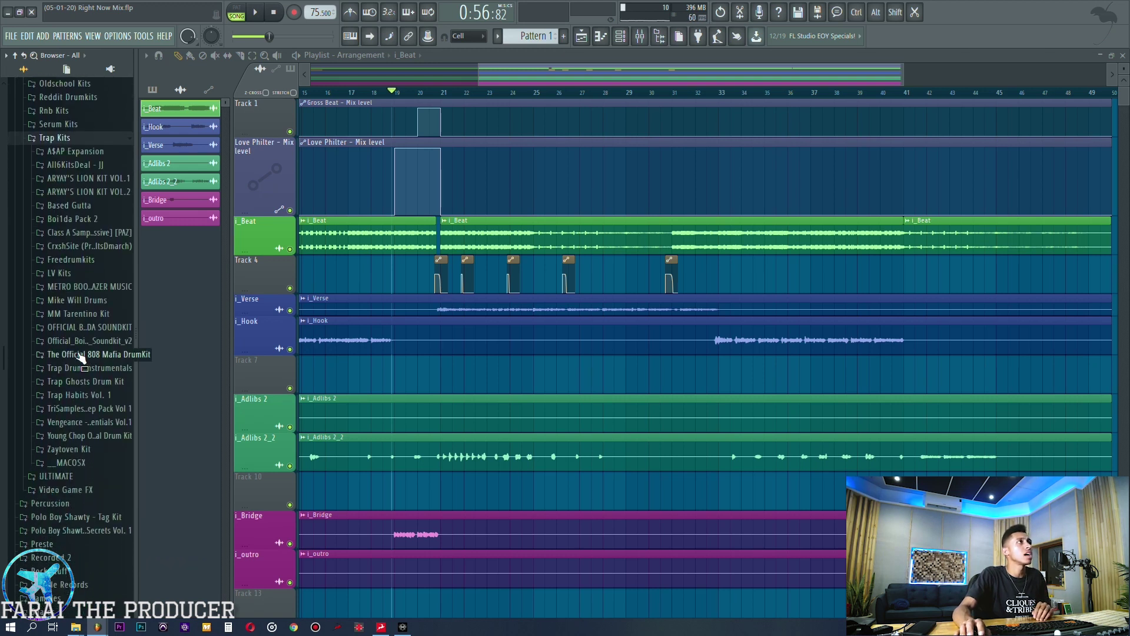
{"action": "left_click", "coordinate": [79, 368]}
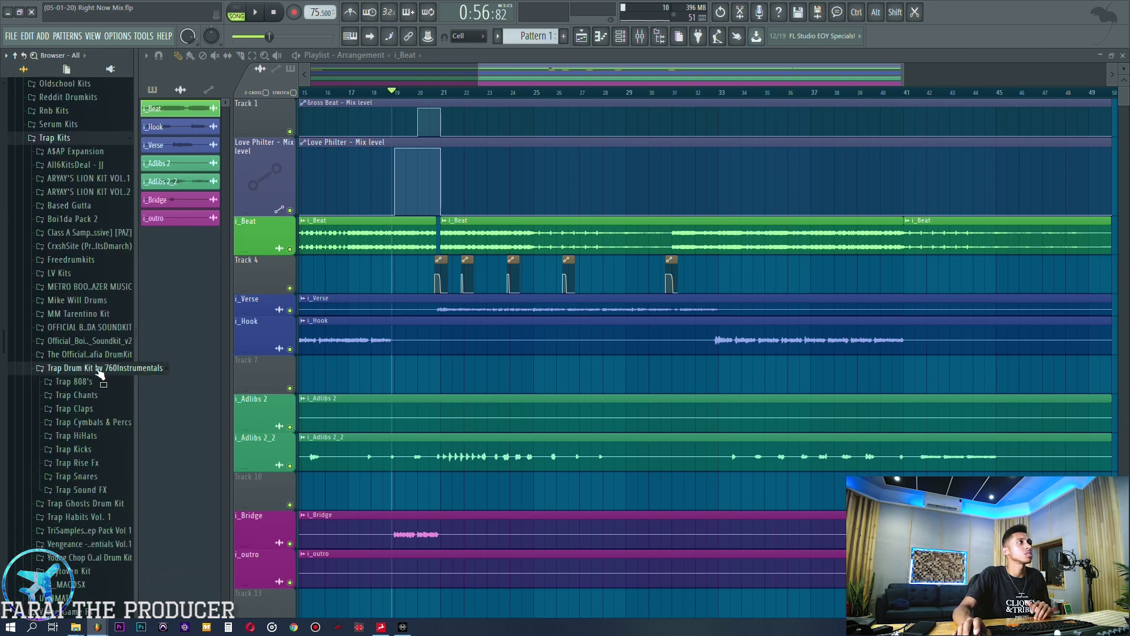
{"action": "left_click", "coordinate": [70, 462]}
Audition several transition samples and place BK BANGERZ TRAP TRANSITIONZ (19) on Track 7 at bar 21
{"action": "scroll", "coordinate": [76, 294], "scroll_direction": "down", "scroll_amount": 10}
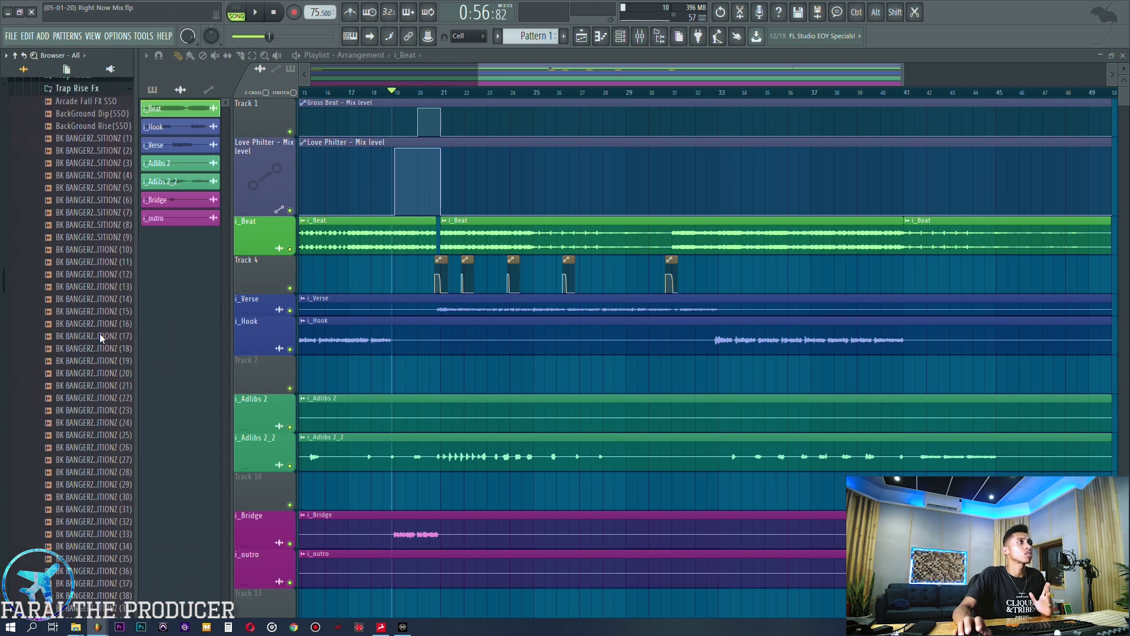
{"action": "left_click", "coordinate": [79, 257]}
{"action": "left_click", "coordinate": [73, 333]}
{"action": "left_click", "coordinate": [79, 355]}
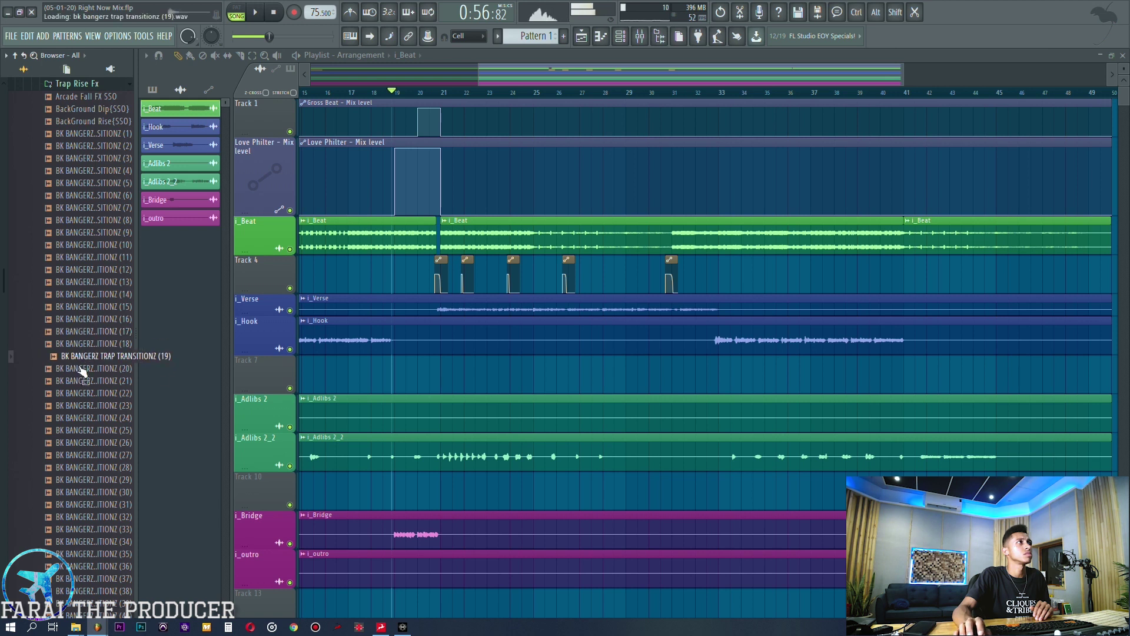
{"action": "left_click_drag", "start_coordinate": [81, 360], "coordinate": [456, 376]}
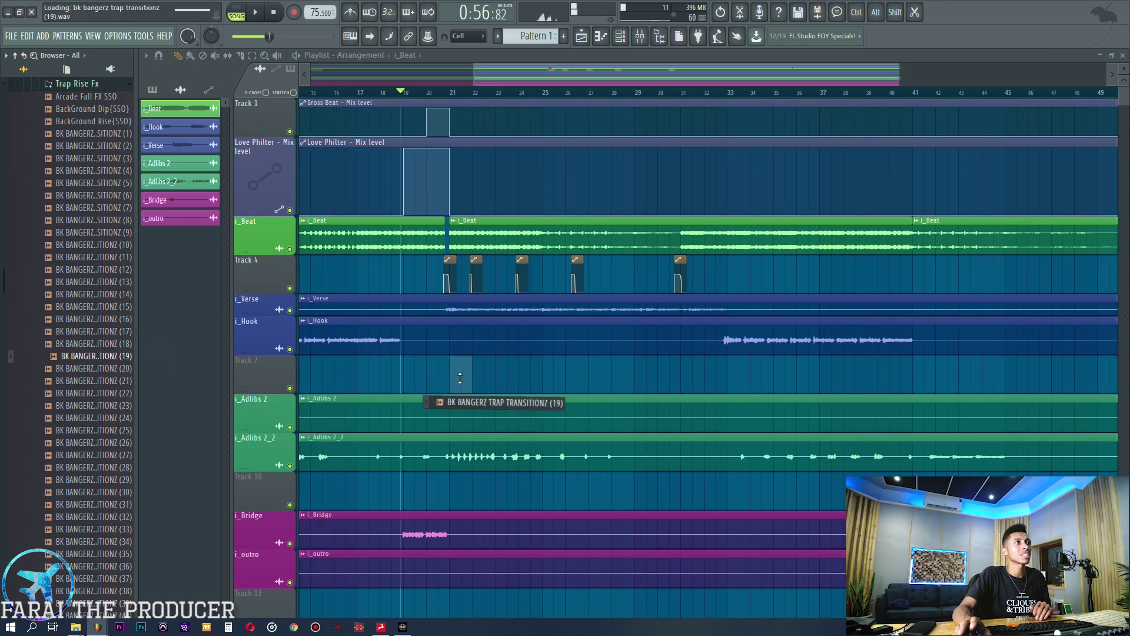
Assign the transition sample's channel to mixer track 18 and move its settings window clear of the mixer inserts in use
{"action": "double_click", "coordinate": [457, 376]}
{"action": "left_click", "coordinate": [639, 39]}
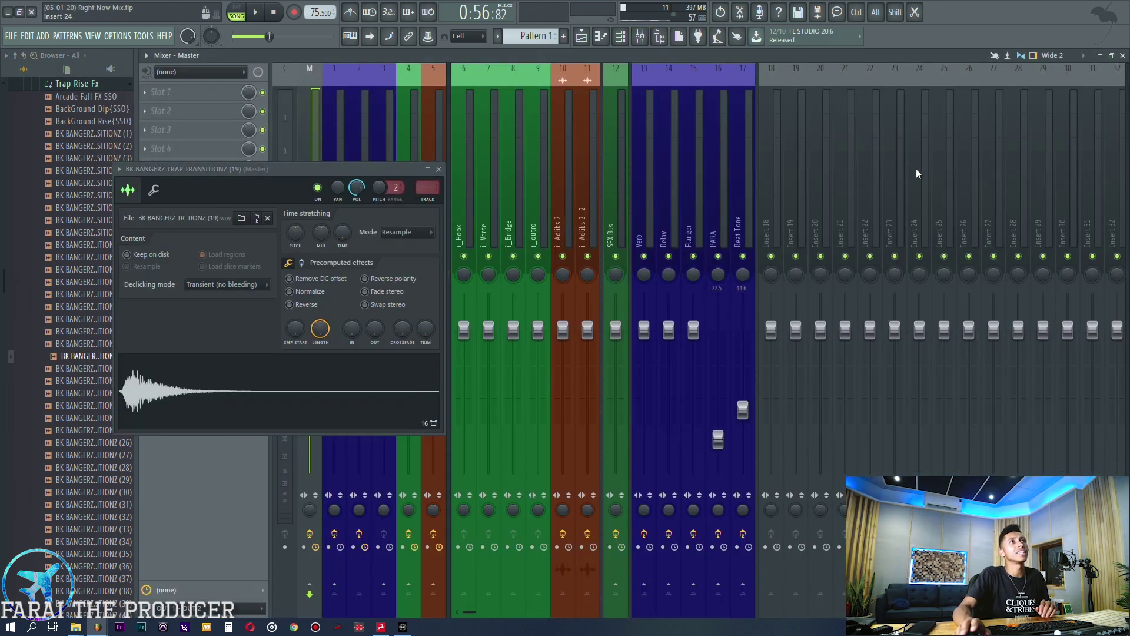
{"action": "left_click", "coordinate": [763, 189]}
{"action": "key", "text": "ctrl+l"}
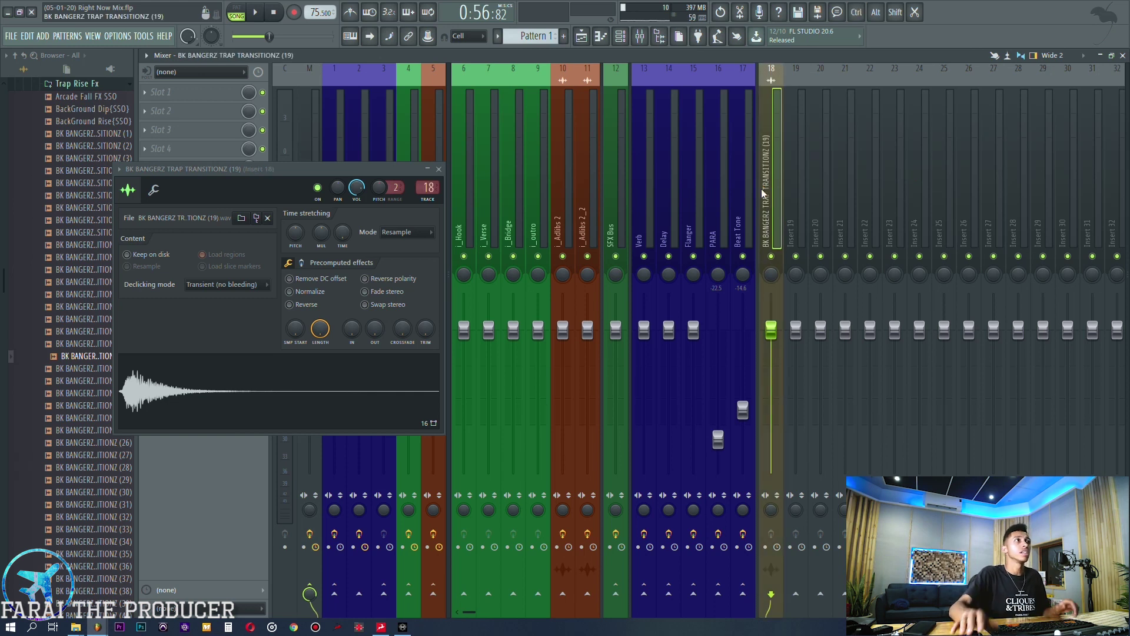
{"action": "left_click_drag", "start_coordinate": [272, 170], "coordinate": [954, 249]}
Route mixer track 18 to the SubMix track and rename it SFX
{"action": "left_click", "coordinate": [335, 181]}
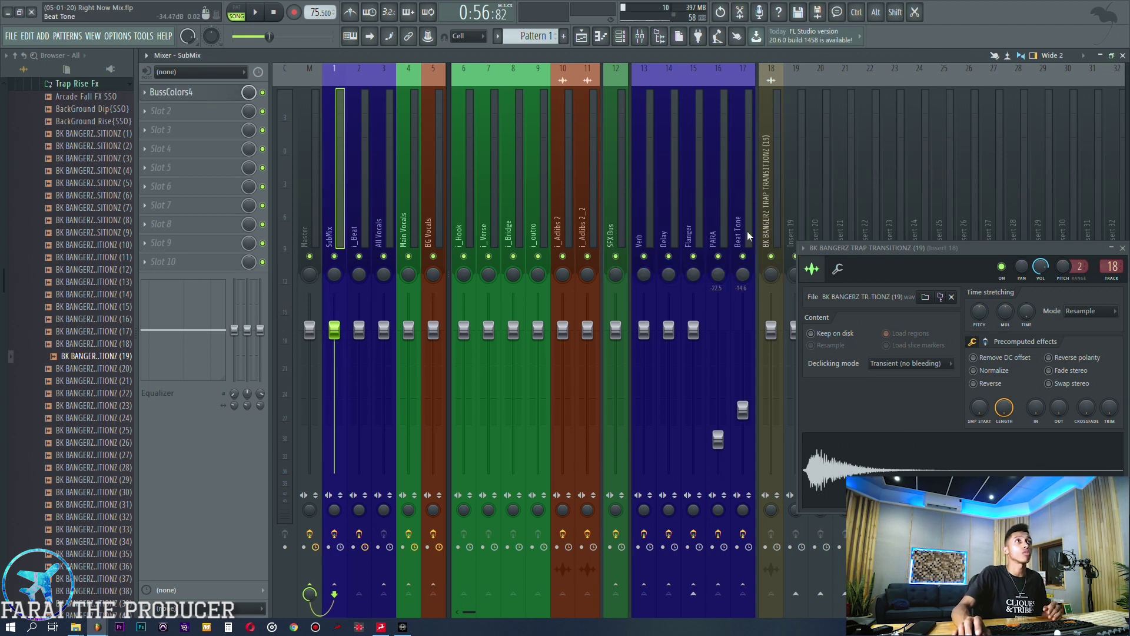
{"action": "right_click", "coordinate": [766, 200]}
{"action": "type", "text": "rSFX"}
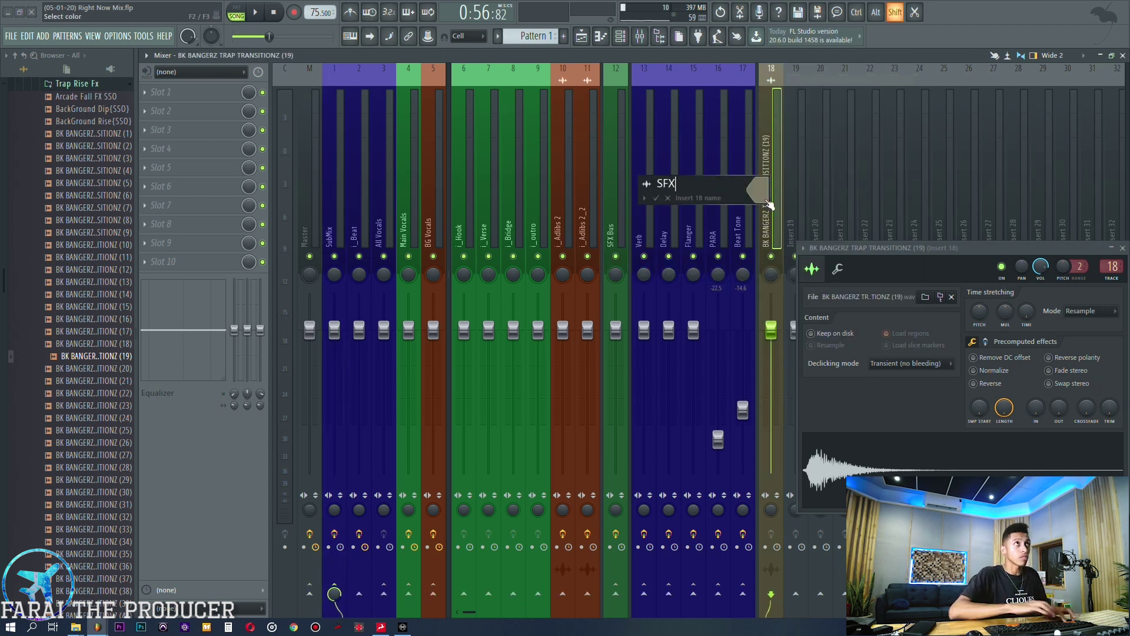
{"action": "key", "text": "Return"}
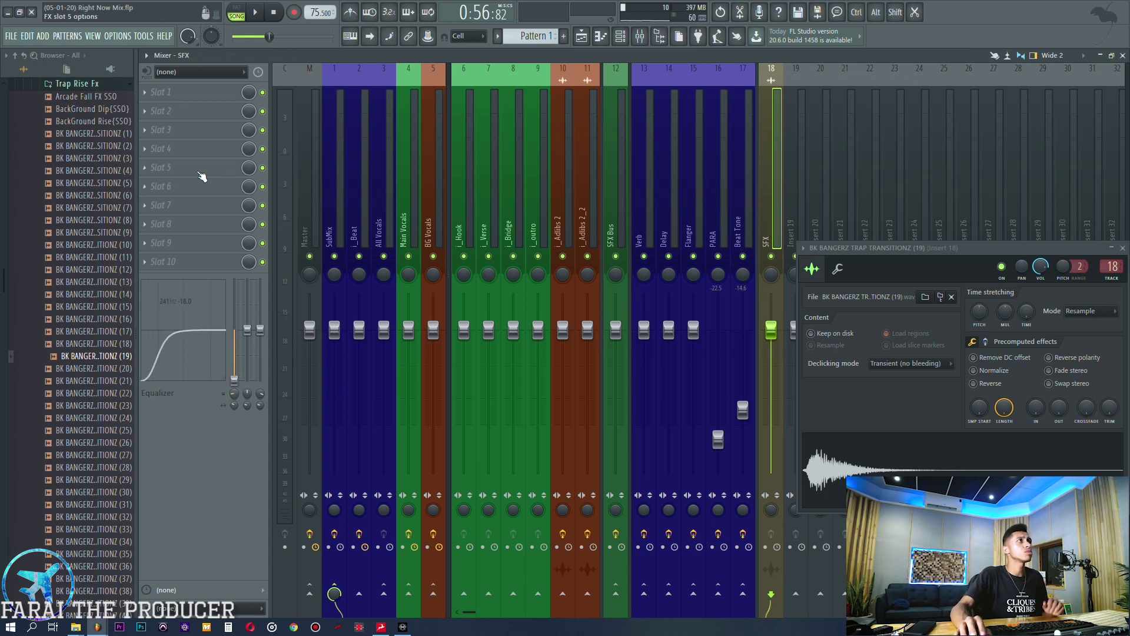
Cut the SFX track's low EQ band to -18.0, then add Fruity Reeverb 2 in slot 5 and adjust its reverb during playback
{"action": "left_click", "coordinate": [200, 170]}
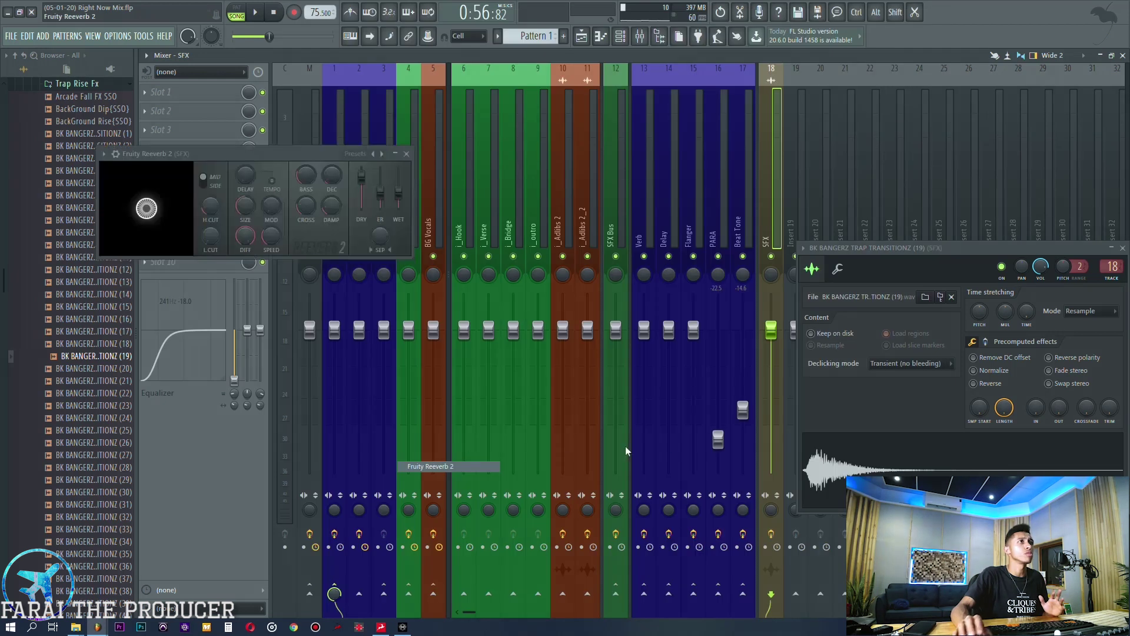
{"action": "left_click", "coordinate": [429, 467]}
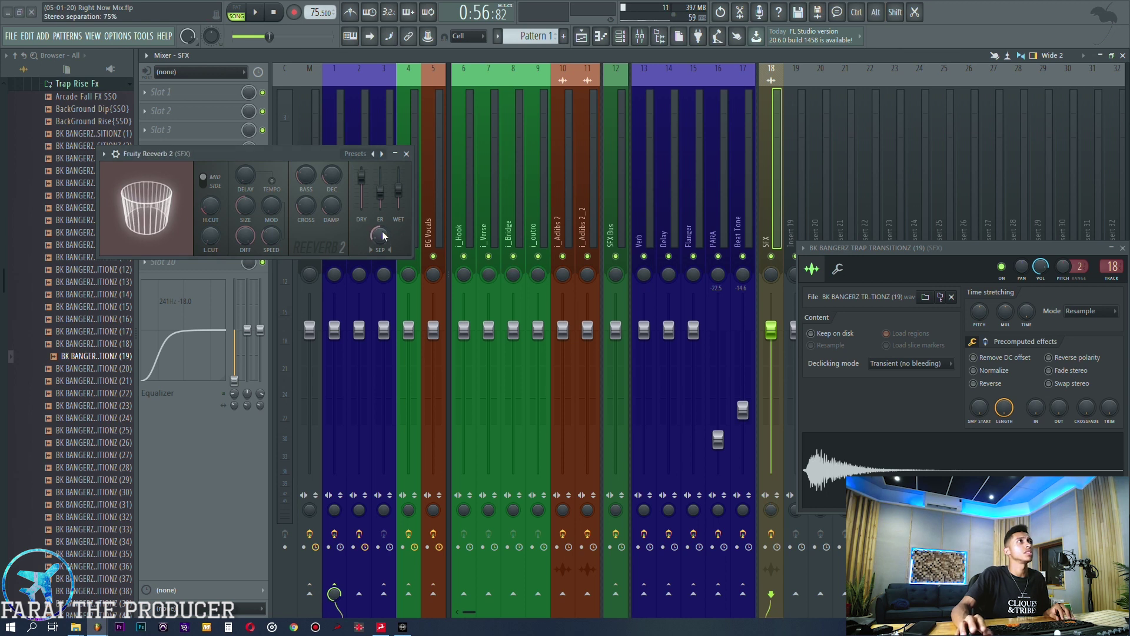
{"action": "left_click_drag", "start_coordinate": [295, 154], "coordinate": [377, 325]}
{"action": "key", "text": "space"}
{"action": "left_click_drag", "start_coordinate": [331, 375], "coordinate": [332, 369]}
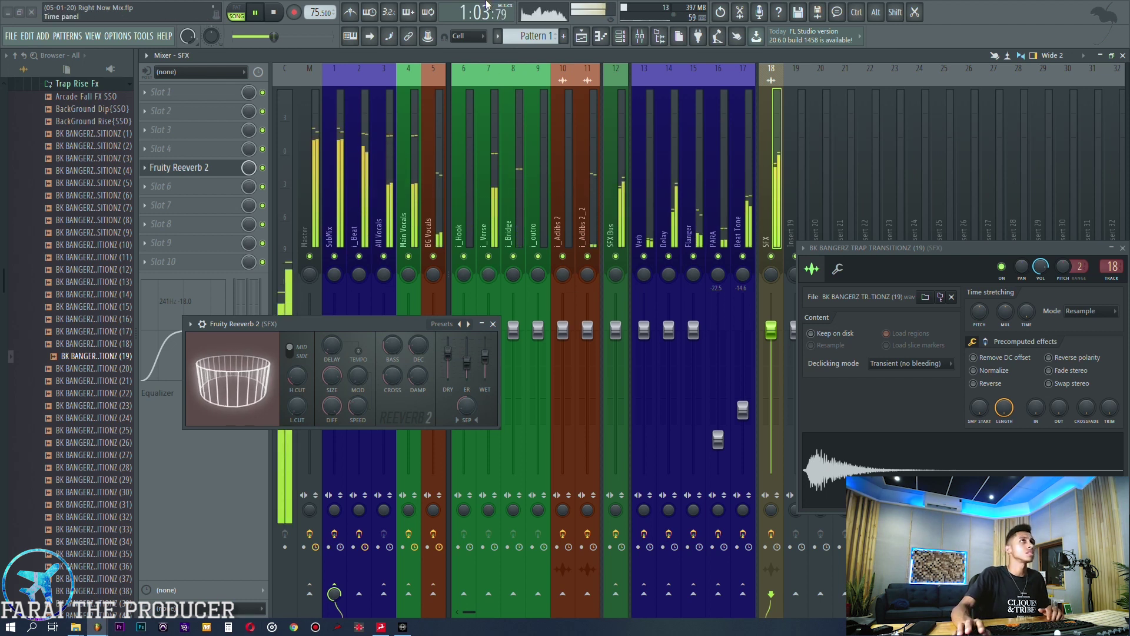
{"action": "key", "text": "space"}
Lower the SFX track's volume well below unity and play the transition from around bar 20
{"action": "key", "text": "F5"}
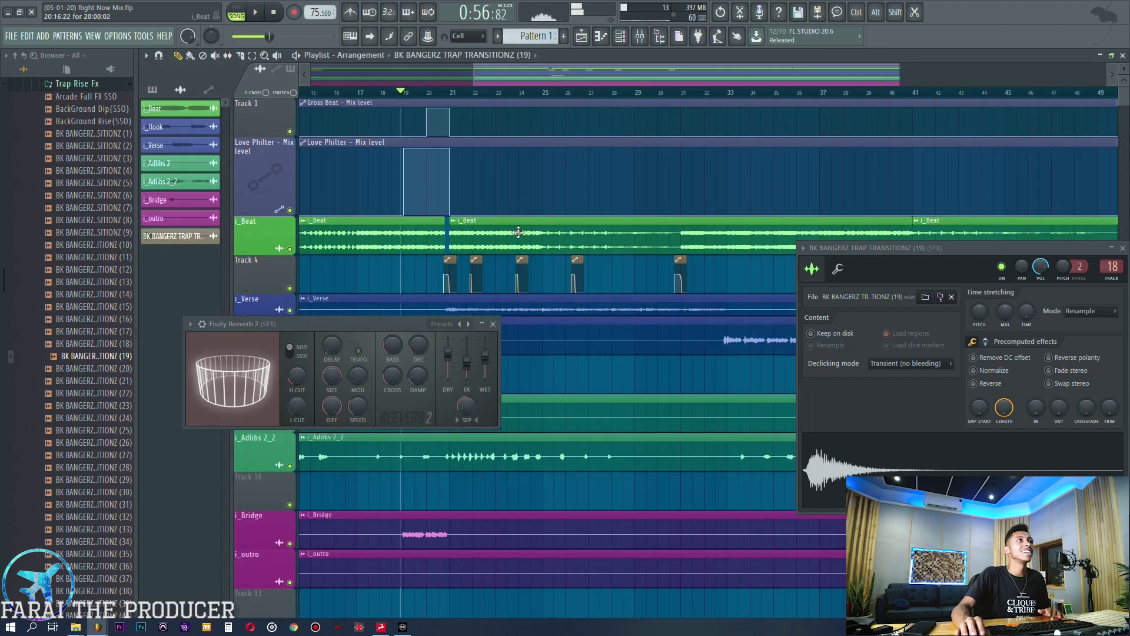
{"action": "left_click", "coordinate": [640, 37]}
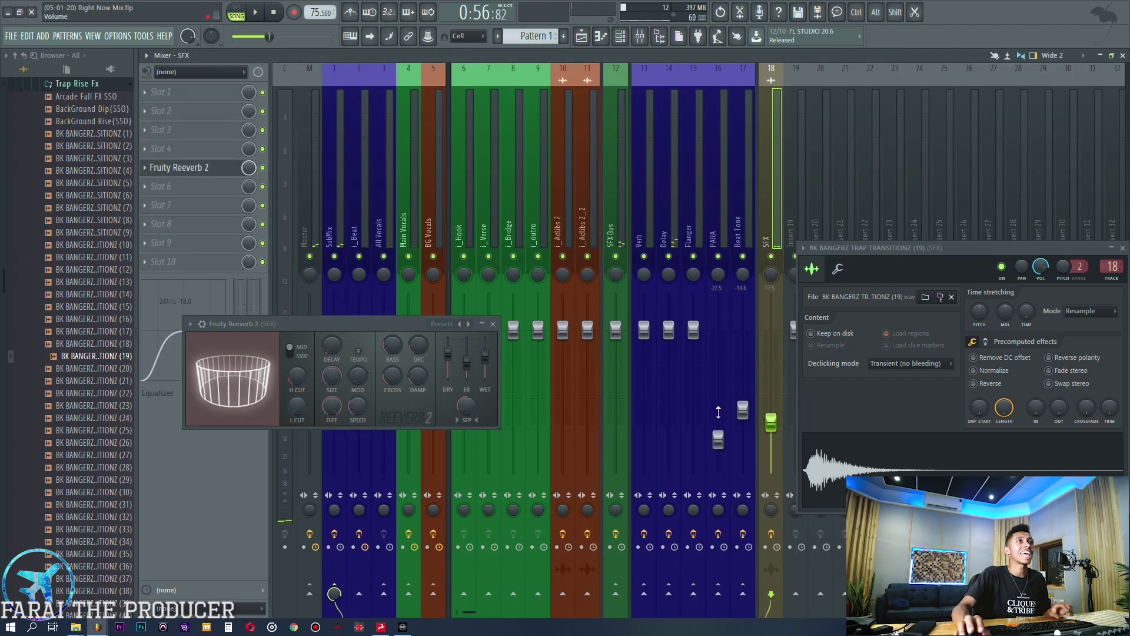
{"action": "left_click", "coordinate": [589, 38]}
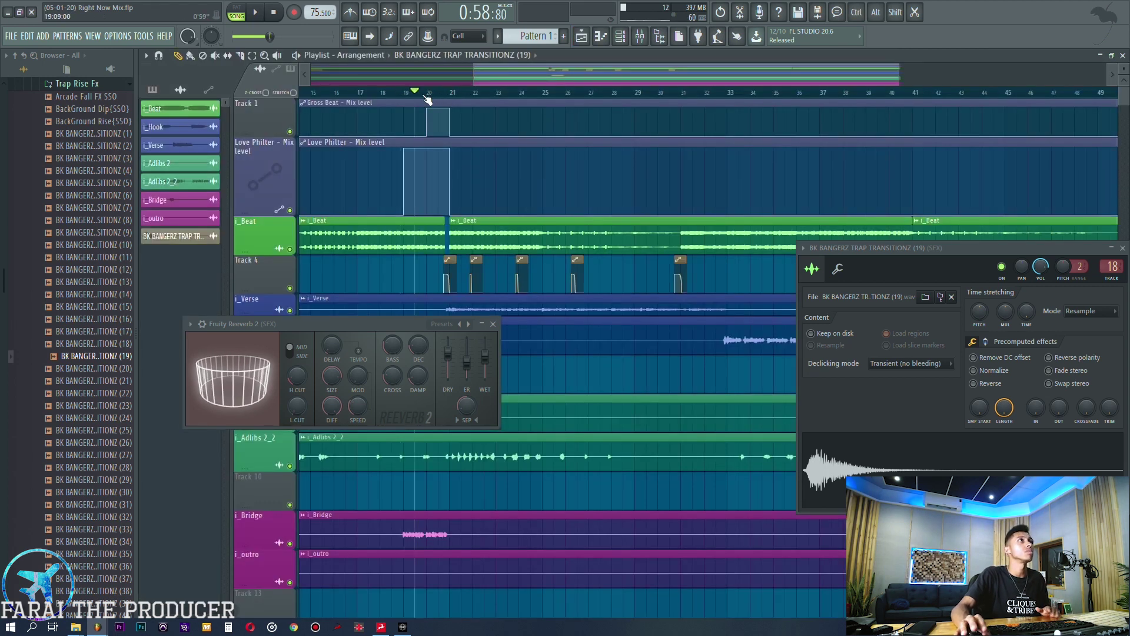
{"action": "key", "text": "space"}
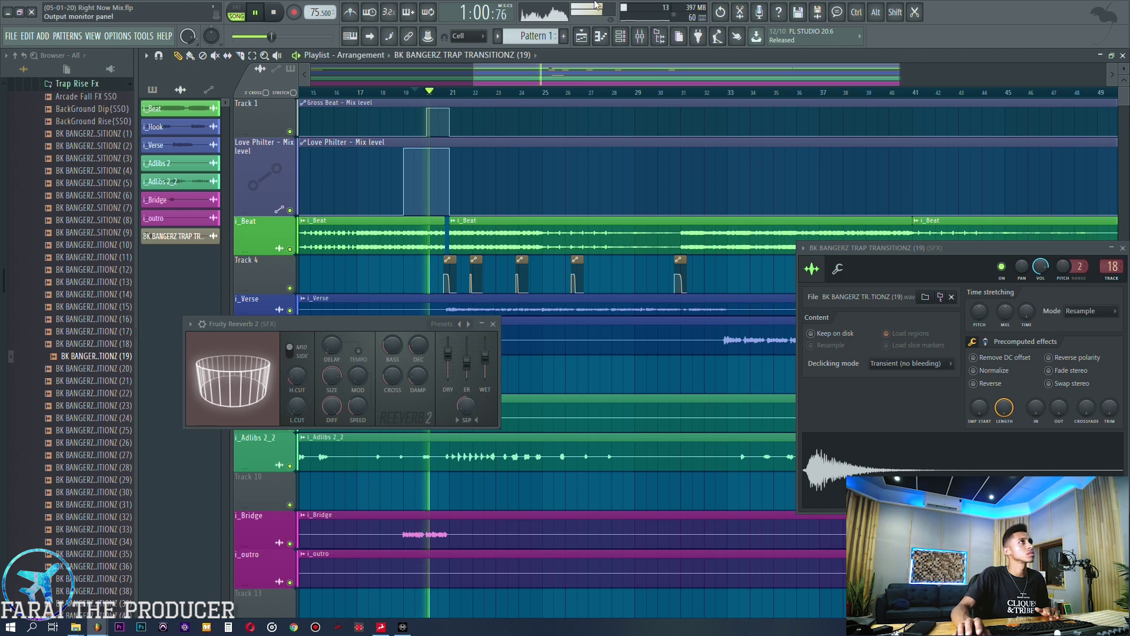
{"action": "left_click", "coordinate": [430, 93]}
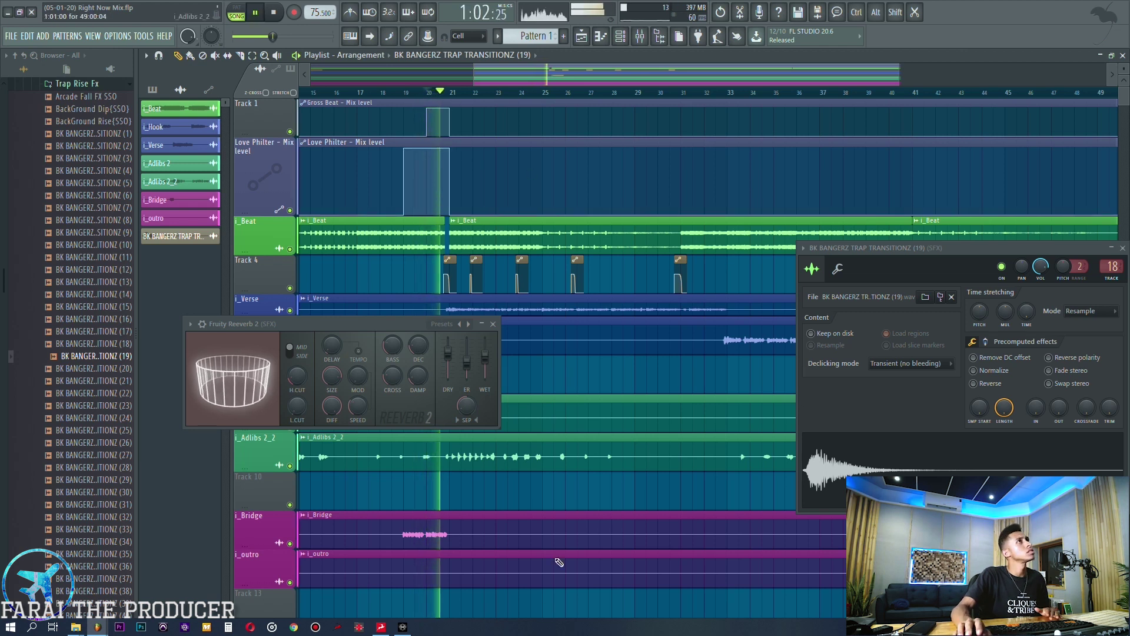
Fine-tune the SFX track's volume and replay the transition into bar 21 while watching the mixer levels
{"action": "left_click", "coordinate": [640, 37]}
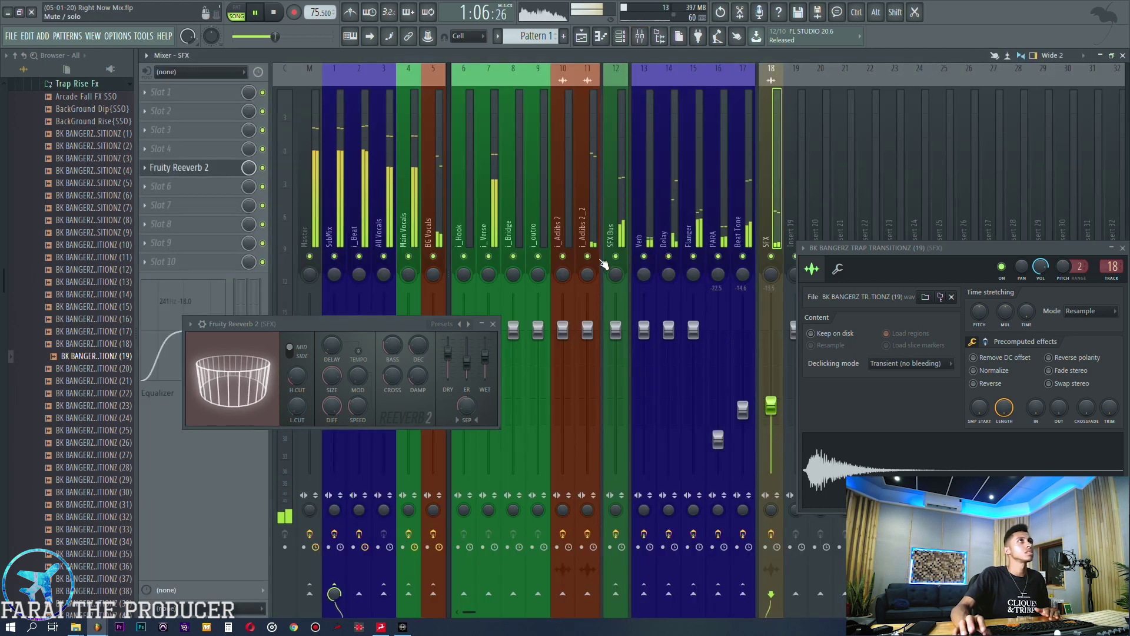
{"action": "left_click_drag", "start_coordinate": [777, 404], "coordinate": [778, 410]}
{"action": "key", "text": "space"}
{"action": "left_click", "coordinate": [581, 37]}
{"action": "key", "text": "space"}
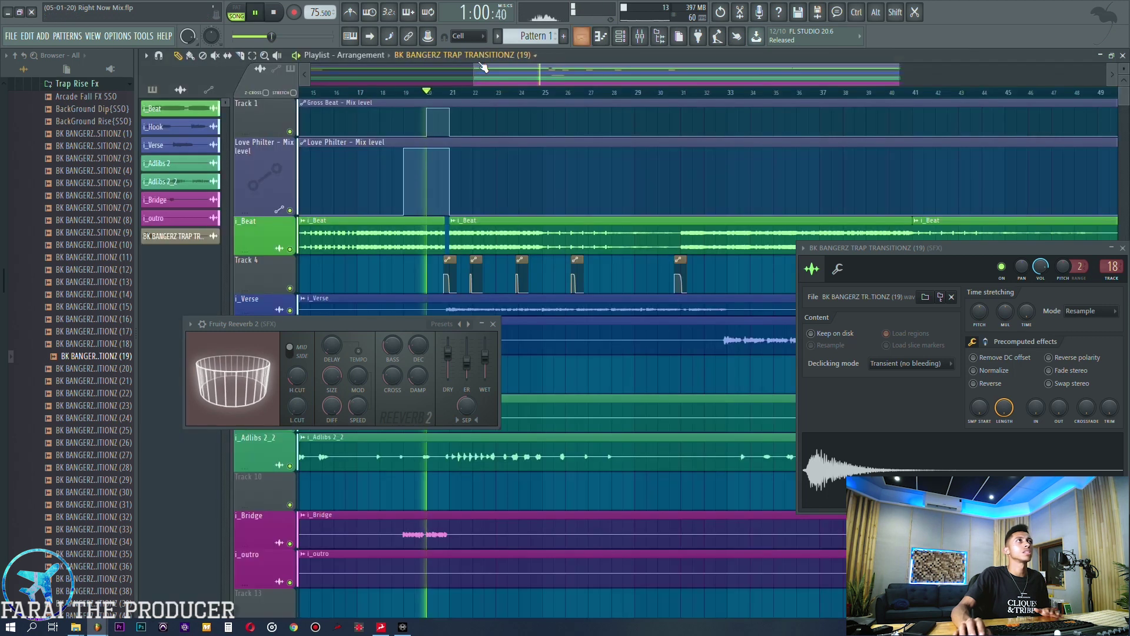
{"action": "left_click", "coordinate": [646, 40]}
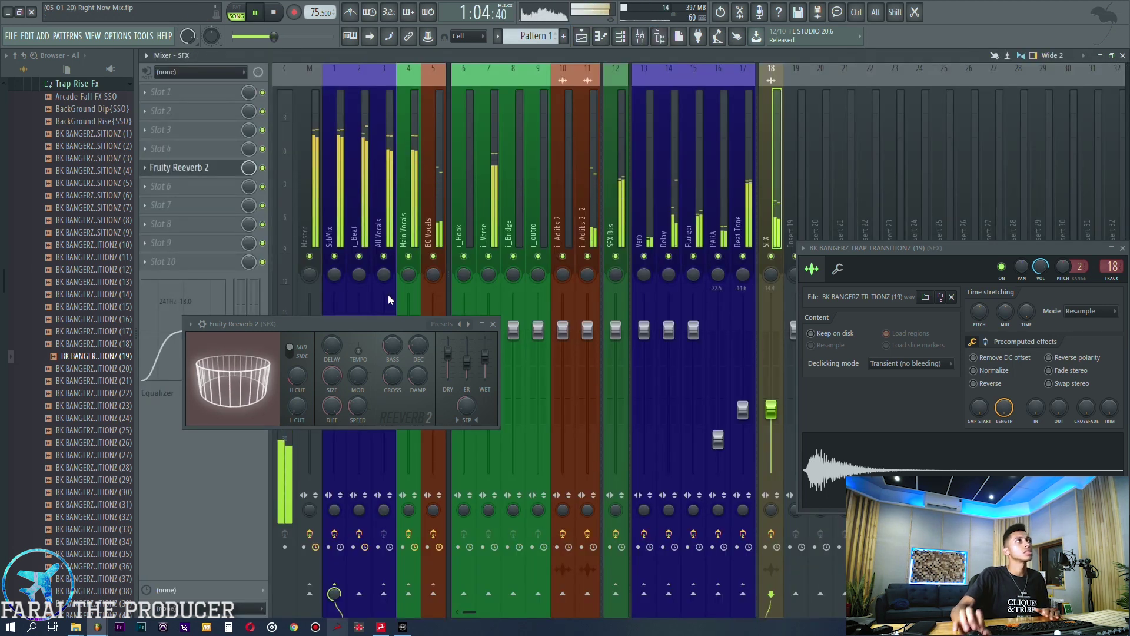
Close the Fruity Reeverb 2 and transition sample windows and return to the Playlist
{"action": "left_click", "coordinate": [583, 37]}
{"action": "left_click", "coordinate": [493, 325]}
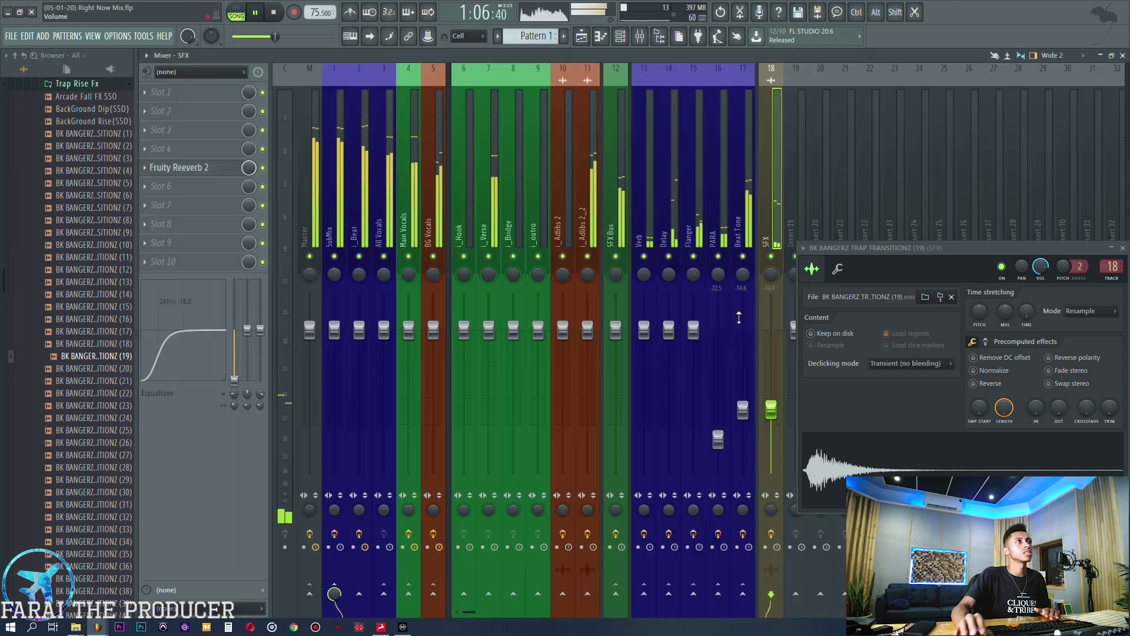
{"action": "left_click_drag", "start_coordinate": [883, 240], "coordinate": [701, 244]}
{"action": "left_click", "coordinate": [942, 252]}
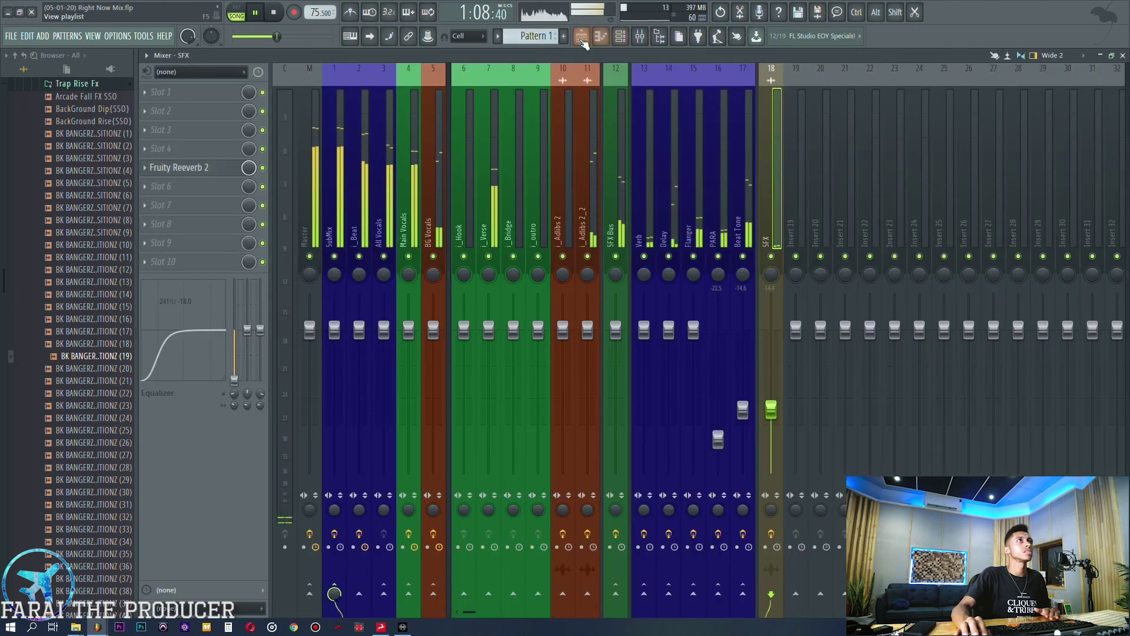
{"action": "left_click", "coordinate": [582, 38]}
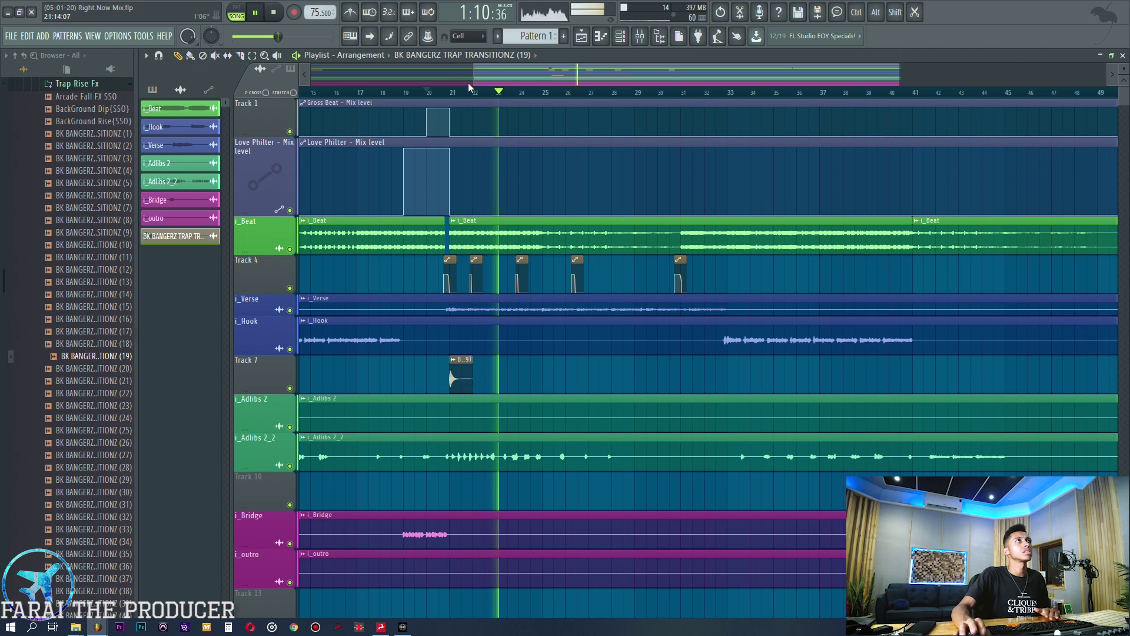
Try a copy of the transition sound on Track 7 at bar 9, audition it and remove it
{"action": "scroll", "coordinate": [467, 94], "scroll_direction": "down", "scroll_amount": 1}
{"action": "scroll", "coordinate": [467, 94], "scroll_direction": "down", "scroll_amount": 2}
{"action": "key", "text": "space"}
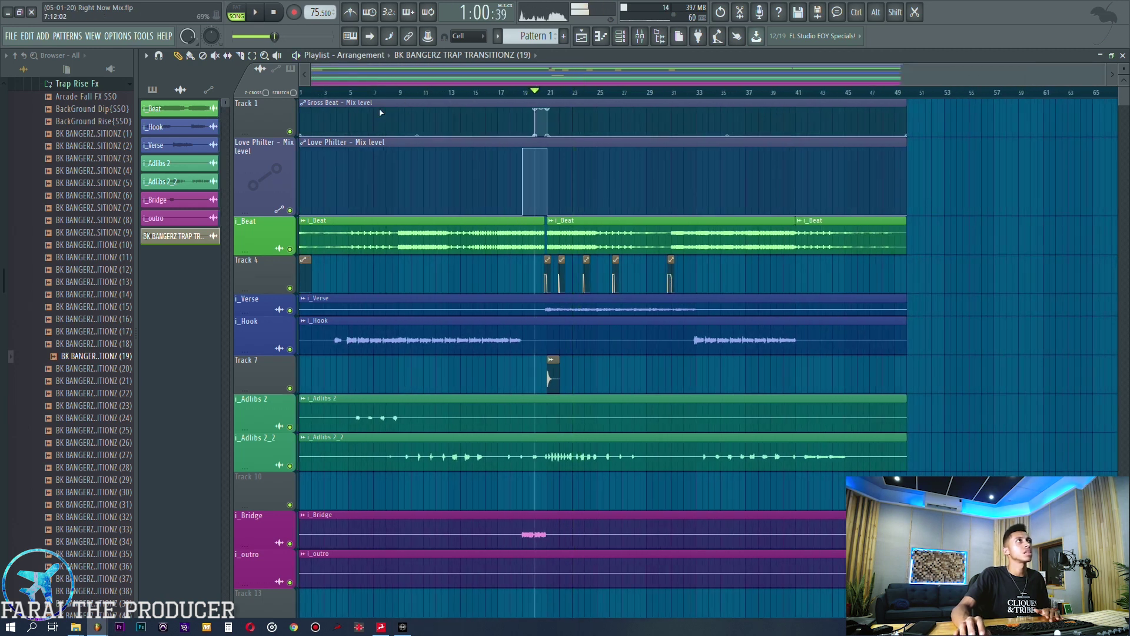
{"action": "scroll", "coordinate": [393, 97], "scroll_direction": "up", "scroll_amount": 2}
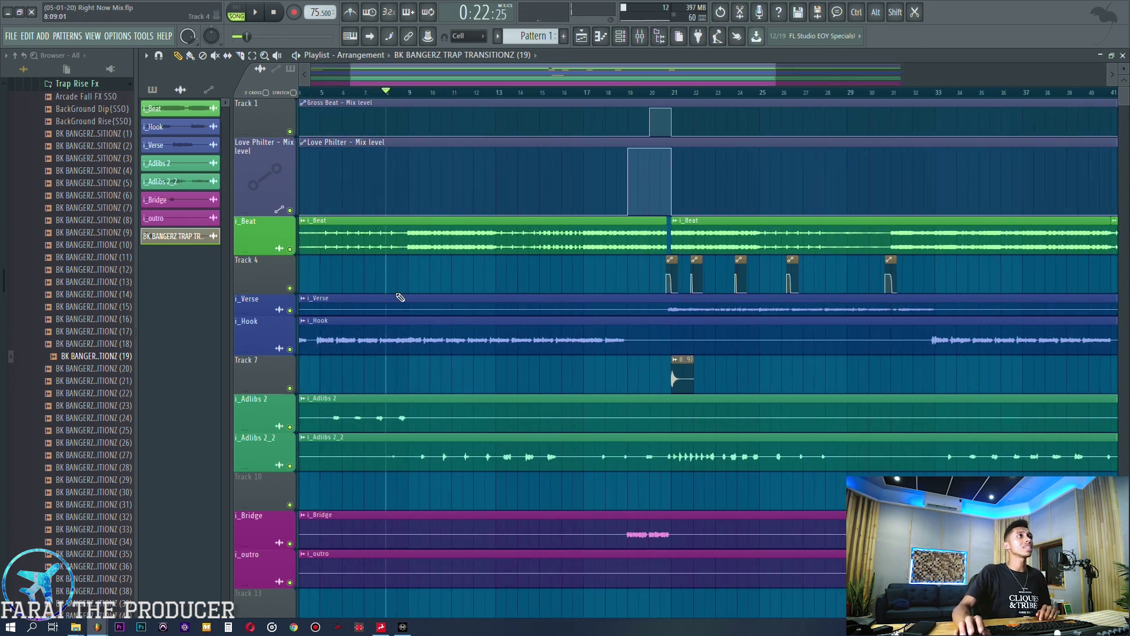
{"action": "left_click", "coordinate": [400, 93]}
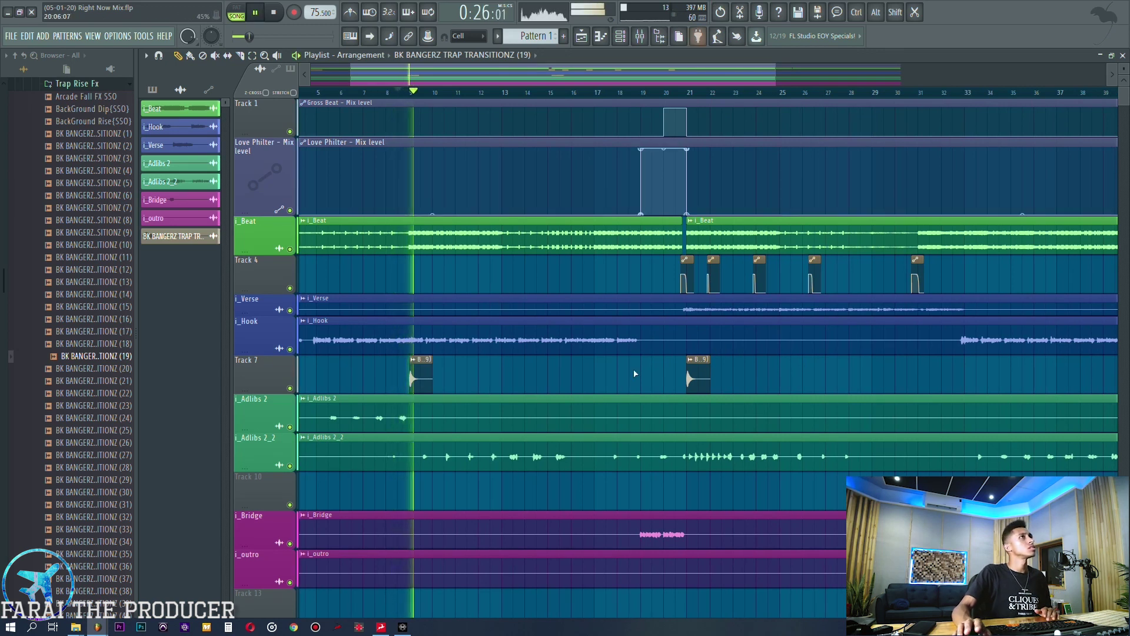
{"action": "right_click", "coordinate": [423, 377]}
{"action": "key", "text": "space"}
Place a copy of the transition sound on Track 7 at bar 5 and play the arrangement through it
{"action": "left_click_drag", "start_coordinate": [399, 75], "coordinate": [352, 77]}
{"action": "left_click", "coordinate": [404, 377]}
{"action": "left_click", "coordinate": [374, 92]}
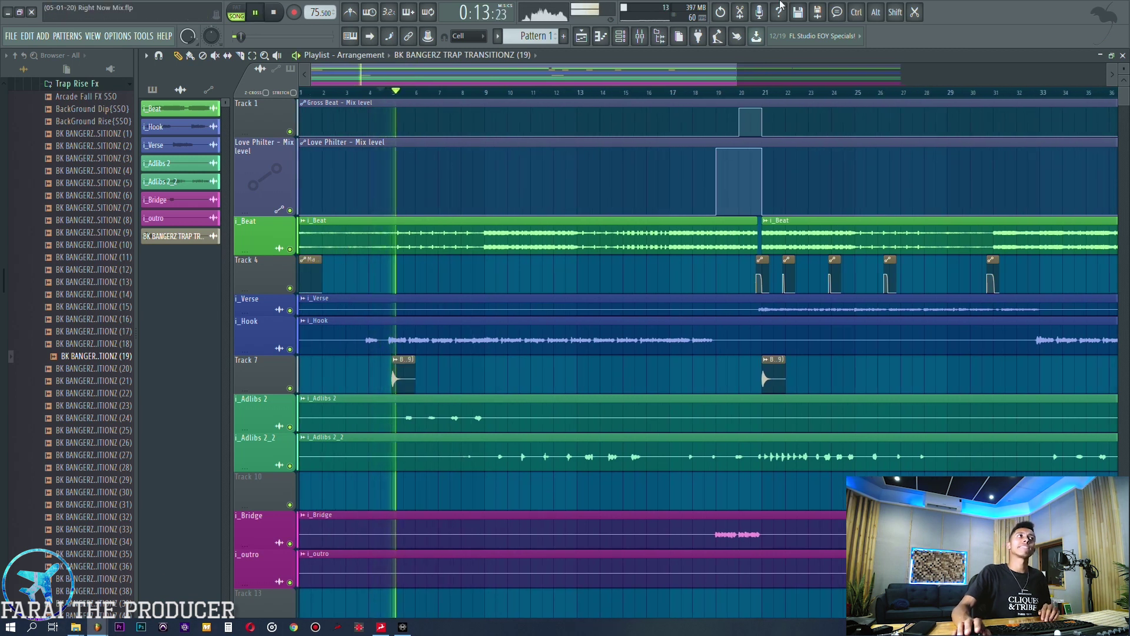
{"action": "scroll", "coordinate": [808, 100], "scroll_direction": "down", "scroll_amount": 4}
{"action": "key", "text": "space"}
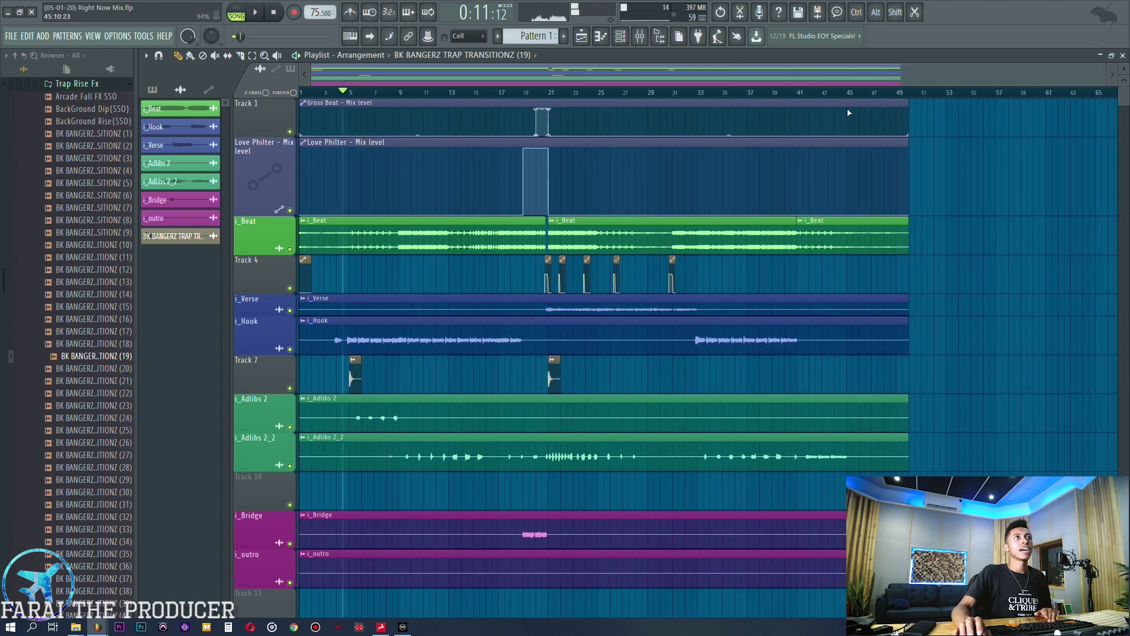
Place another copy of the transition sound on Track 7 at bar 41, playing the song from around bar 39
{"action": "left_click", "coordinate": [781, 95]}
{"action": "scroll", "coordinate": [789, 97], "scroll_direction": "up", "scroll_amount": 3}
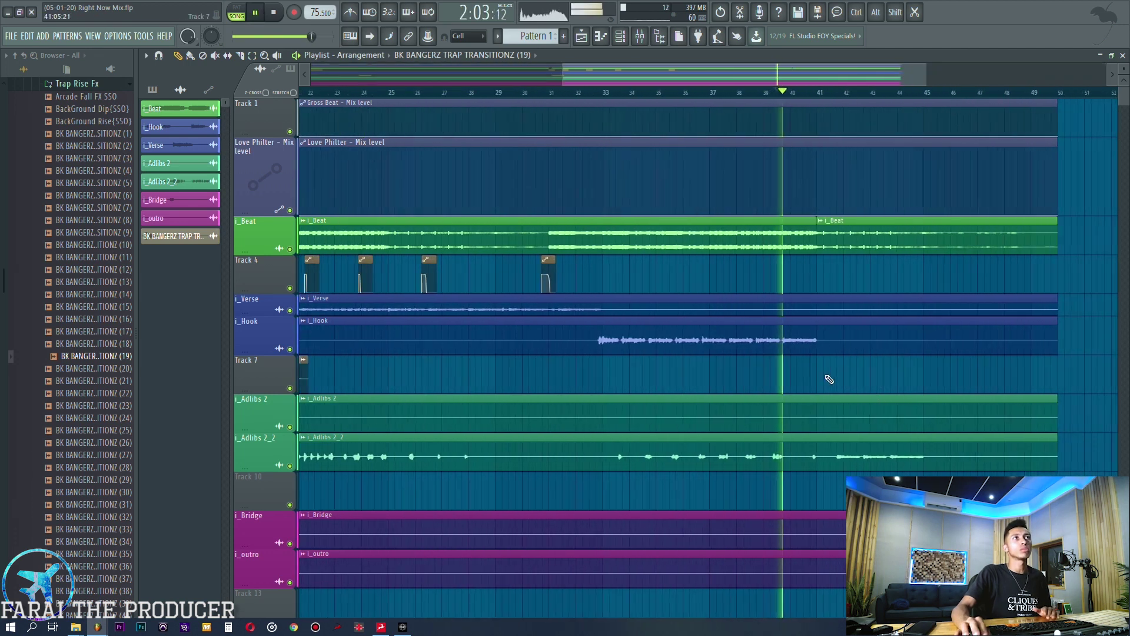
{"action": "scroll", "coordinate": [812, 97], "scroll_direction": "down", "scroll_amount": 3}
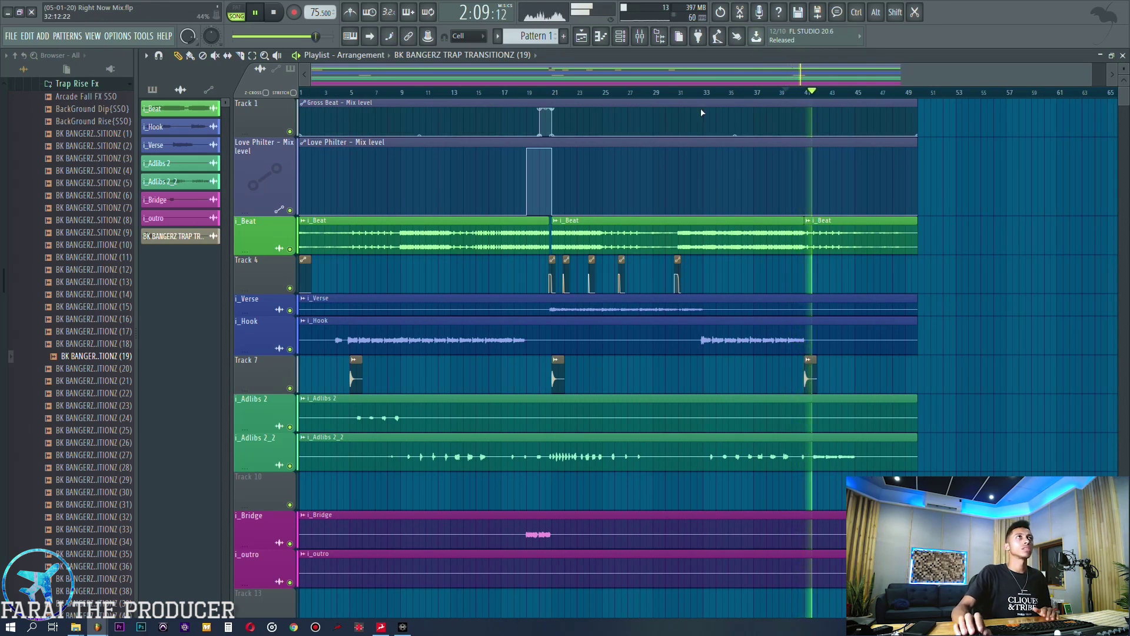
Send the SFX mixer track to the Delay track and play the bar 41 transition while checking the mixer levels
{"action": "left_click", "coordinate": [641, 37]}
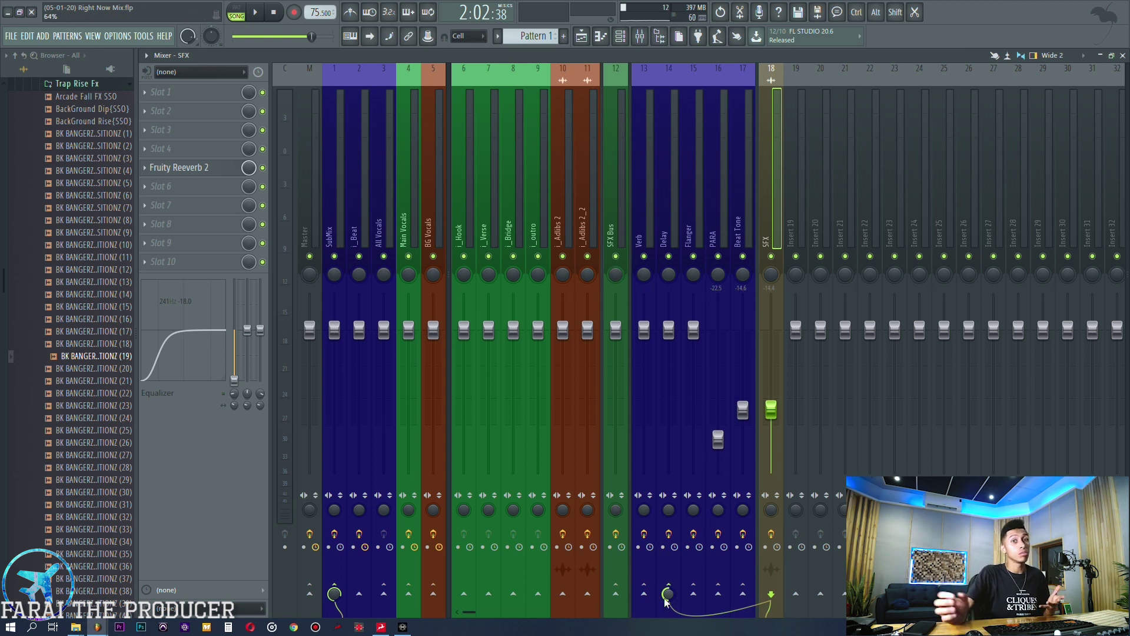
{"action": "key", "text": "space"}
{"action": "key", "text": "F5"}
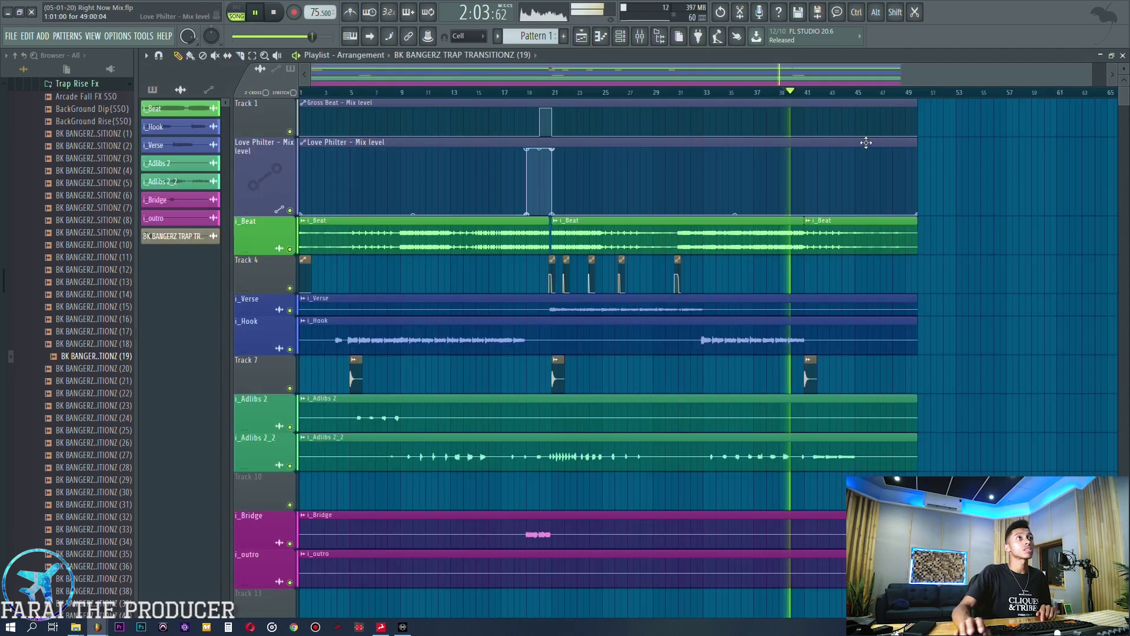
{"action": "key", "text": "F9"}
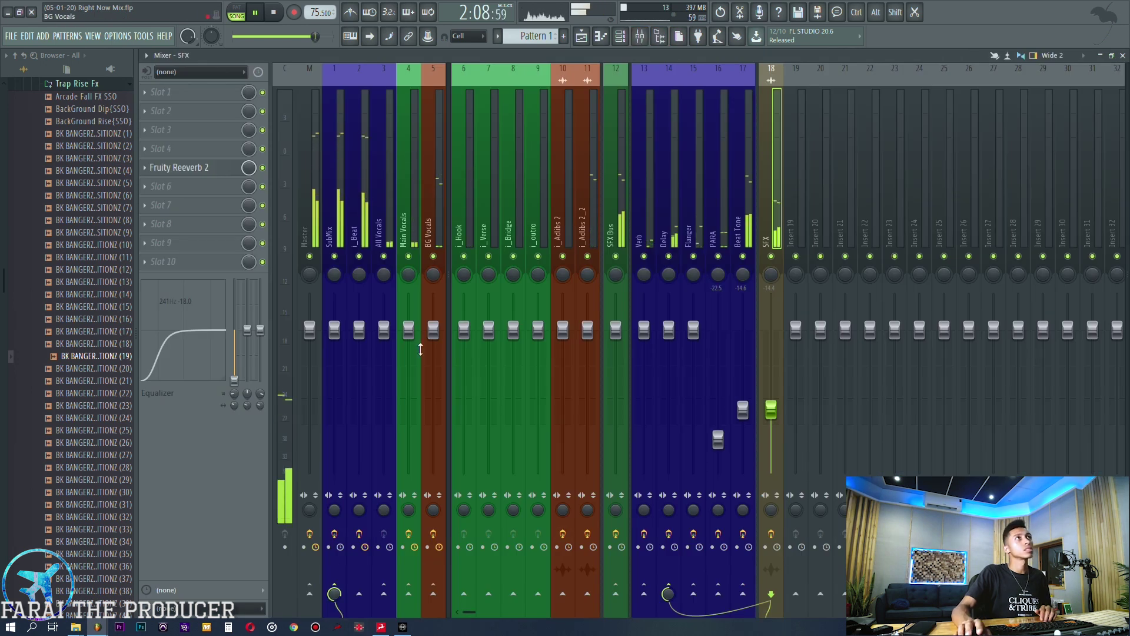
{"action": "left_click", "coordinate": [673, 212]}
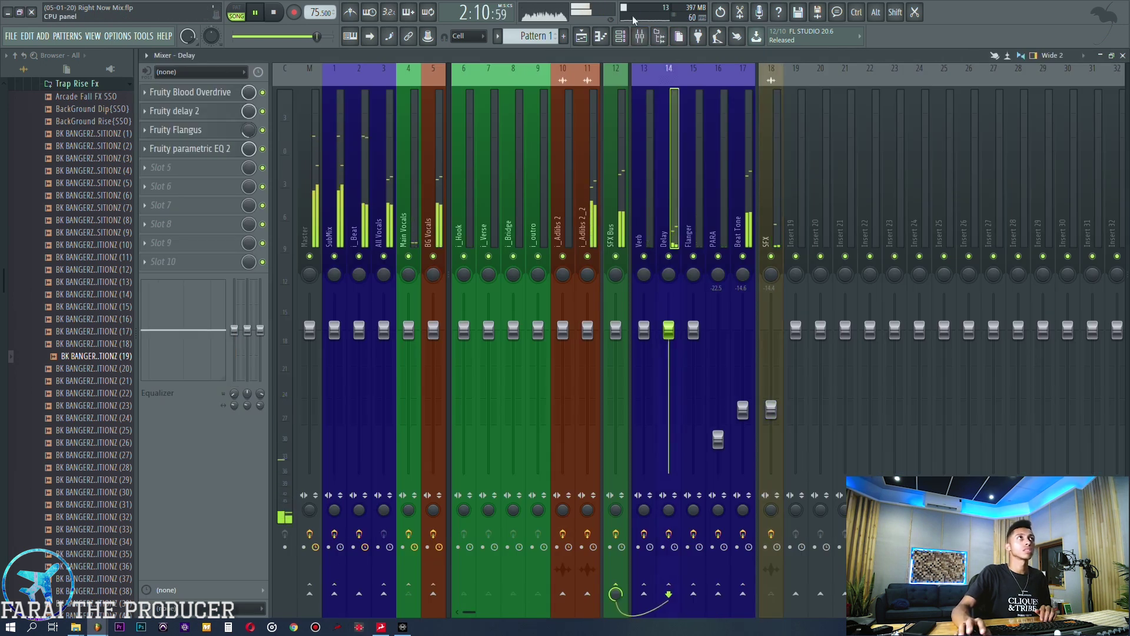
Raise the Love Philter mix level automation from bar 45 to the end of the clip
{"action": "left_click", "coordinate": [581, 36]}
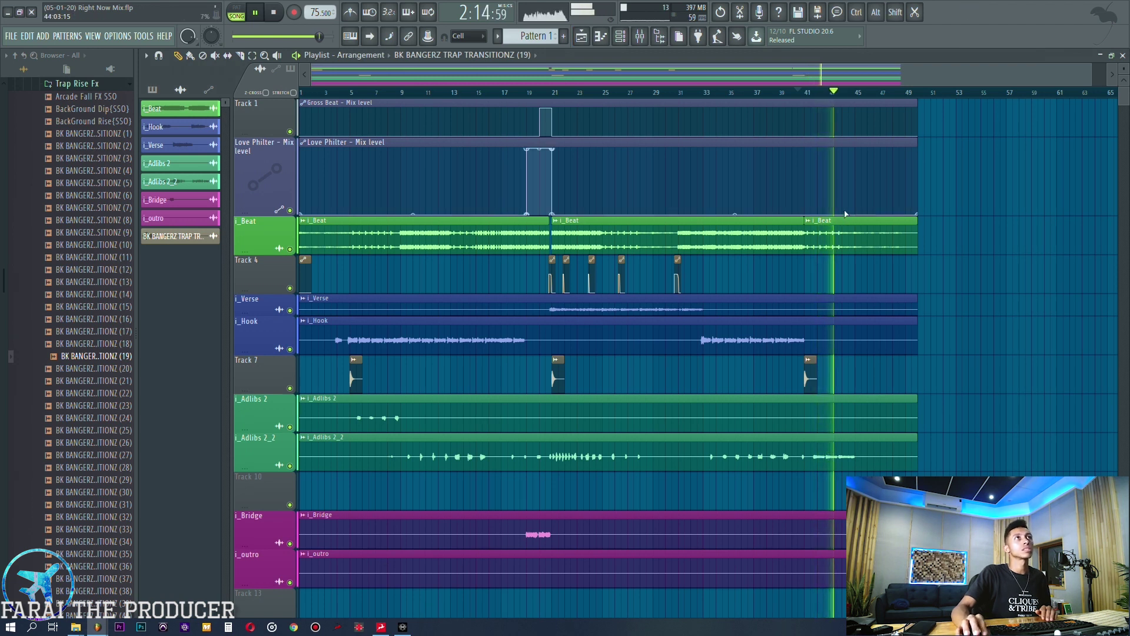
{"action": "left_click_drag", "start_coordinate": [858, 212], "coordinate": [848, 79]}
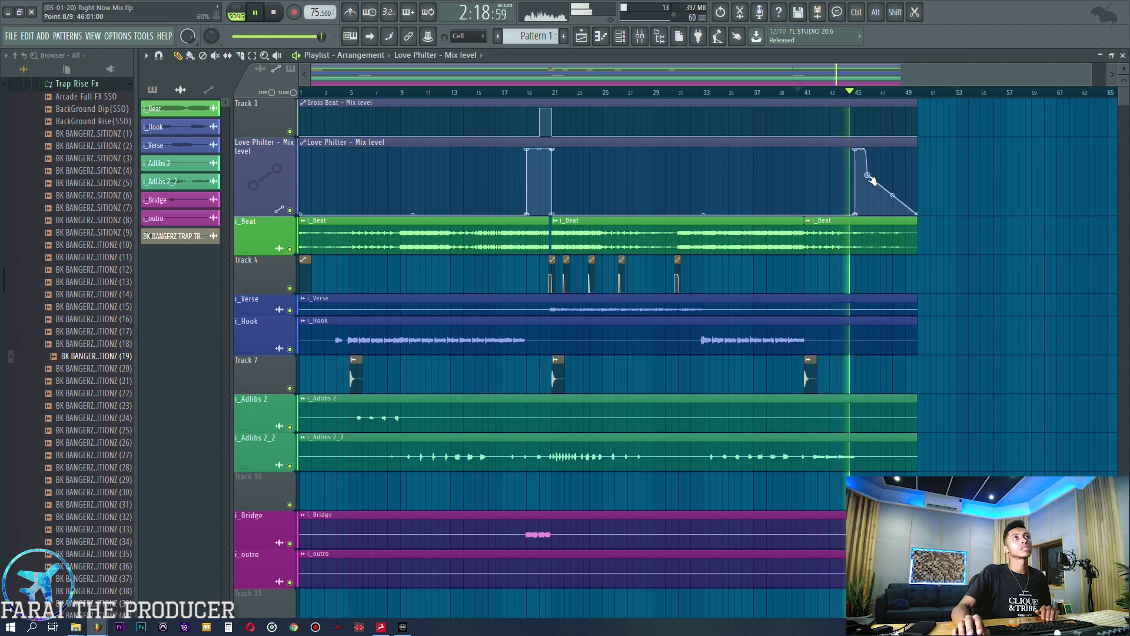
{"action": "left_click_drag", "start_coordinate": [872, 180], "coordinate": [914, 125]}
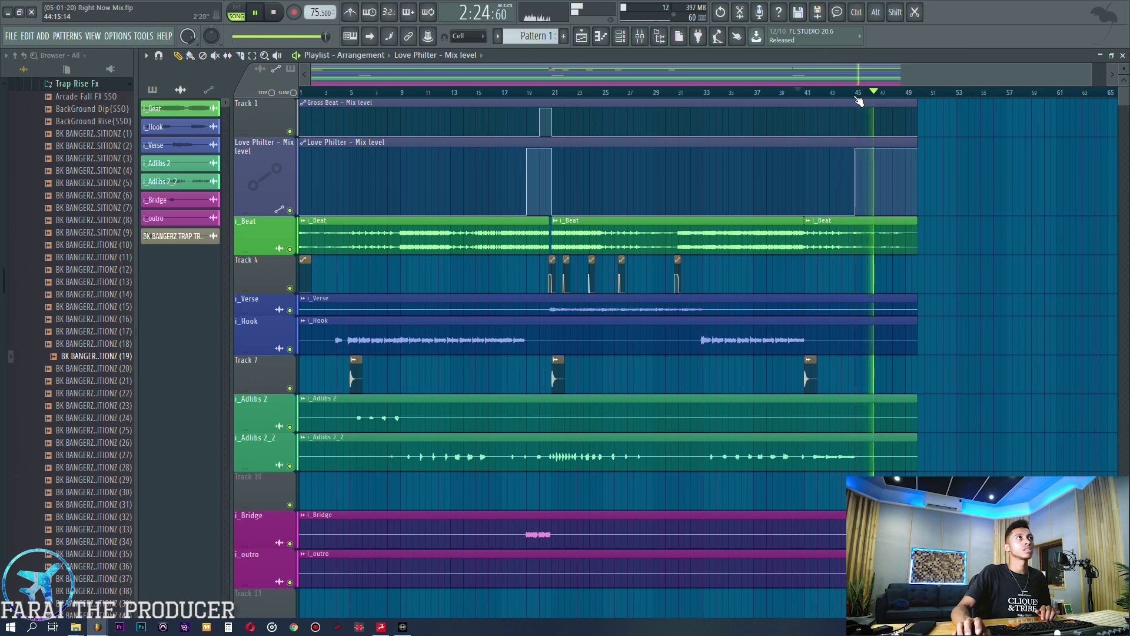
Raise the Gross Beat mix level automation near the end of the song, from just before bar 49
{"action": "scroll", "coordinate": [915, 102], "scroll_direction": "up", "scroll_amount": 5}
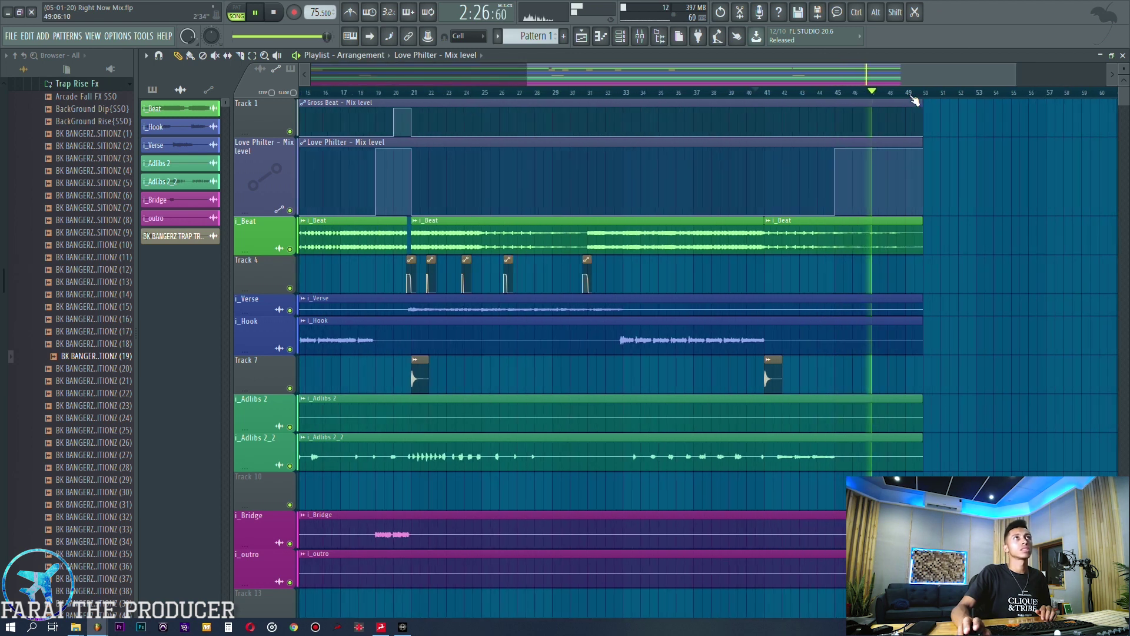
{"action": "right_click", "coordinate": [894, 135]}
{"action": "right_click", "coordinate": [909, 135]}
{"action": "left_click_drag", "start_coordinate": [910, 134], "coordinate": [909, 103]}
{"action": "right_click", "coordinate": [907, 116]}
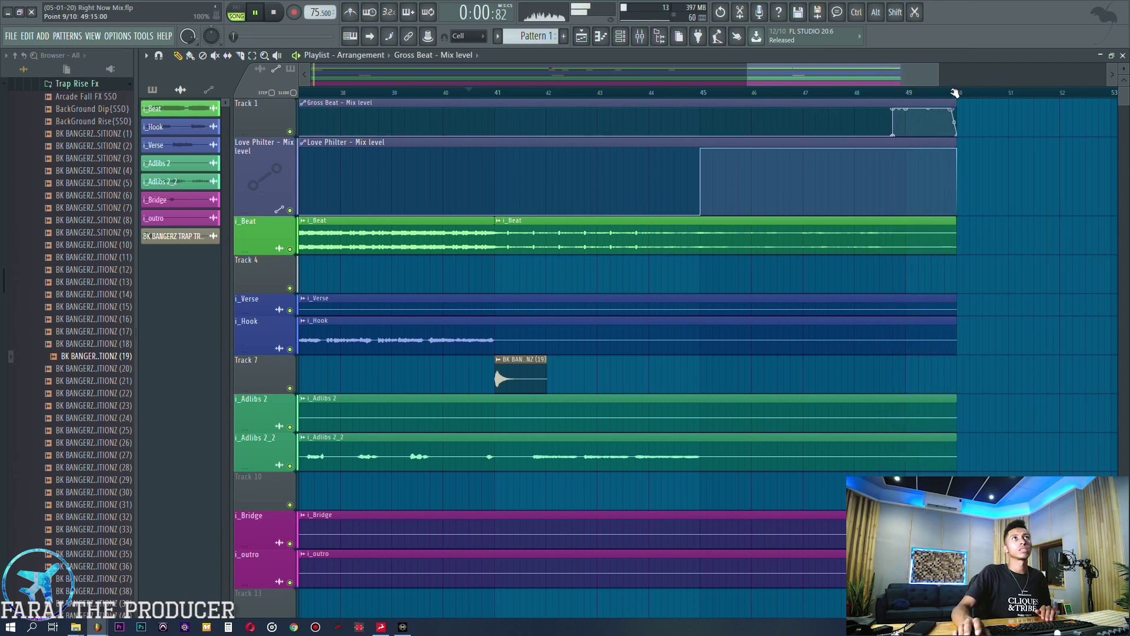
Extend the Gross Beat automation clip to bar 51 and drop its level to the minimum just before bar 50
{"action": "left_click_drag", "start_coordinate": [953, 103], "coordinate": [1008, 103]}
{"action": "left_click_drag", "start_coordinate": [954, 135], "coordinate": [1010, 145]}
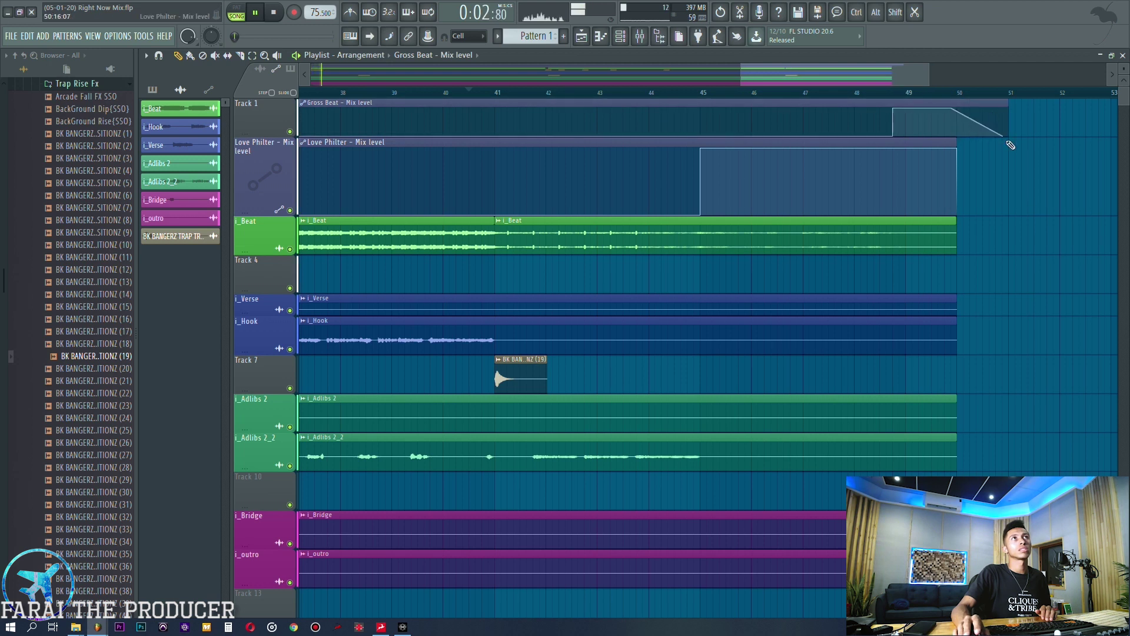
{"action": "key", "text": "space"}
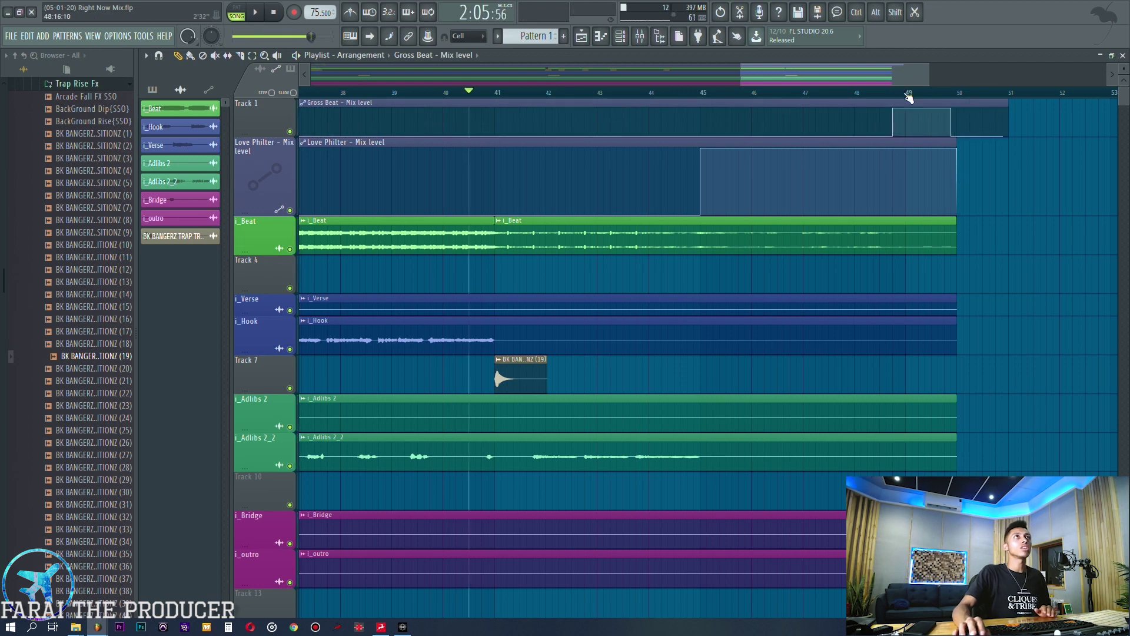
Set the Love Philter automation track's size to 100%
{"action": "scroll", "coordinate": [908, 96], "scroll_direction": "down", "scroll_amount": 8}
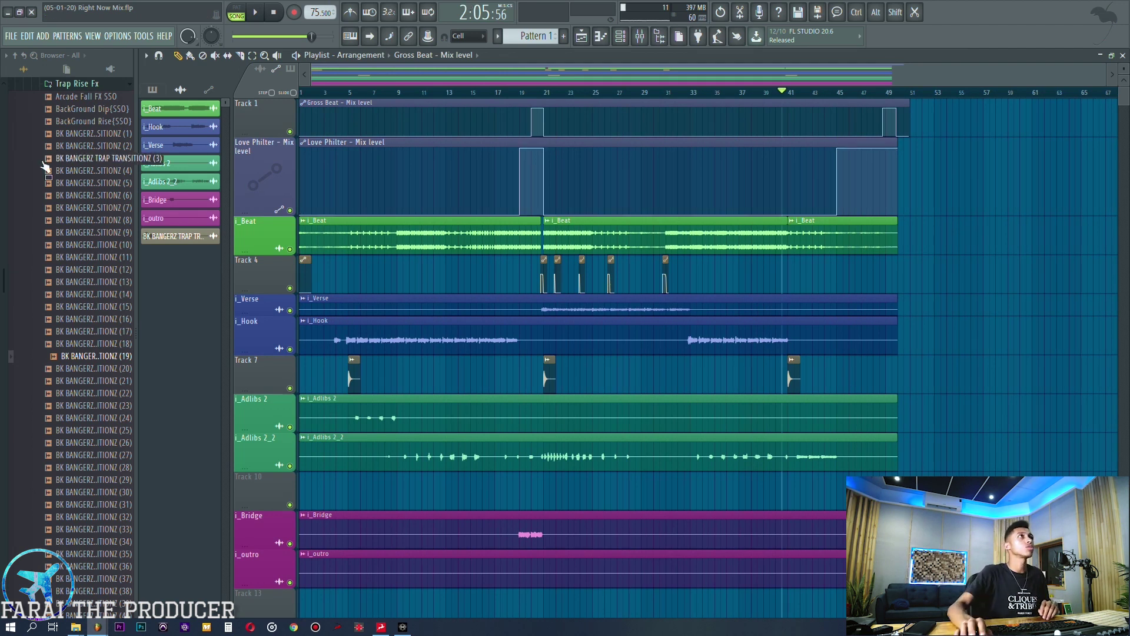
{"action": "right_click", "coordinate": [273, 168]}
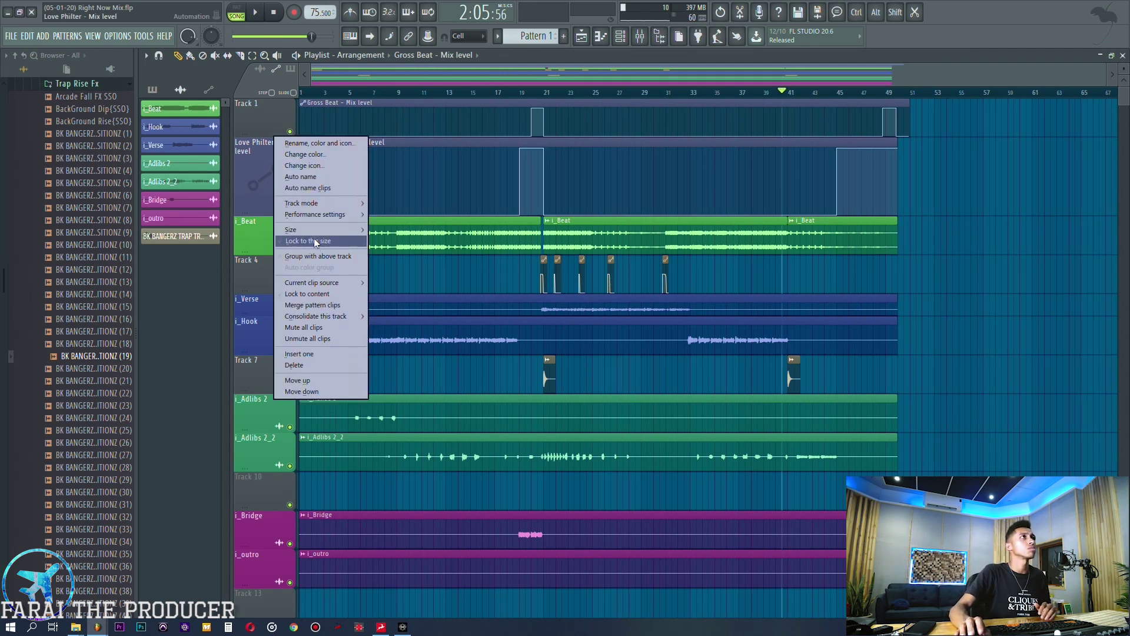
{"action": "left_click", "coordinate": [387, 251]}
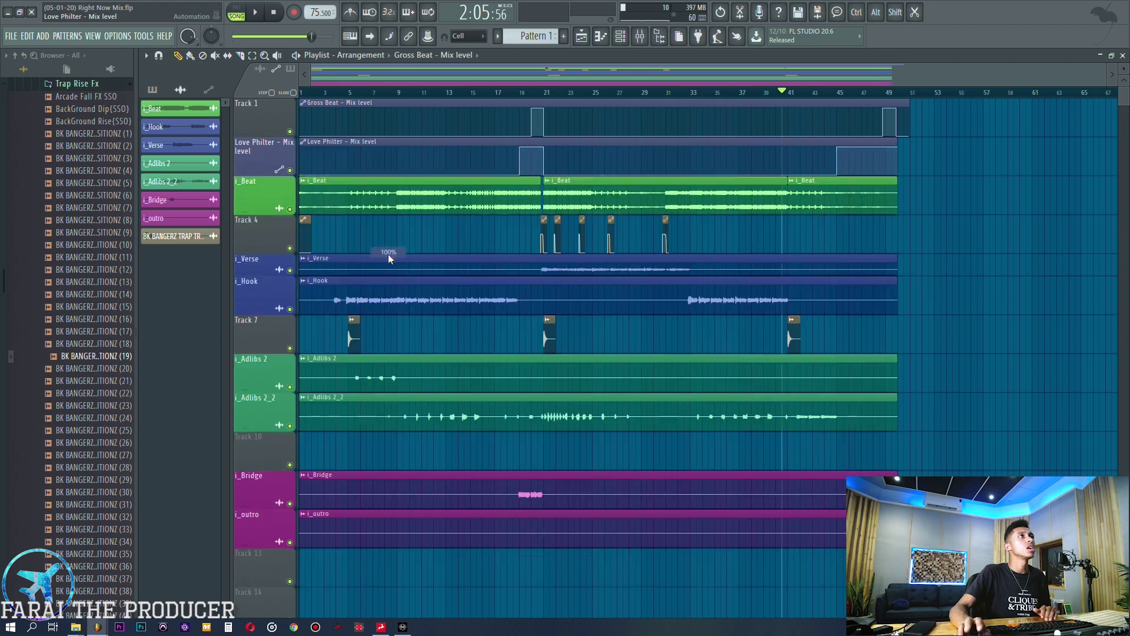
Slice the i_Beat clip halfway through bar 9 and trim the second piece's start by about a quarter bar
{"action": "left_click", "coordinate": [394, 94]}
{"action": "scroll", "coordinate": [398, 94], "scroll_direction": "up", "scroll_amount": 4}
{"action": "key", "text": "space"}
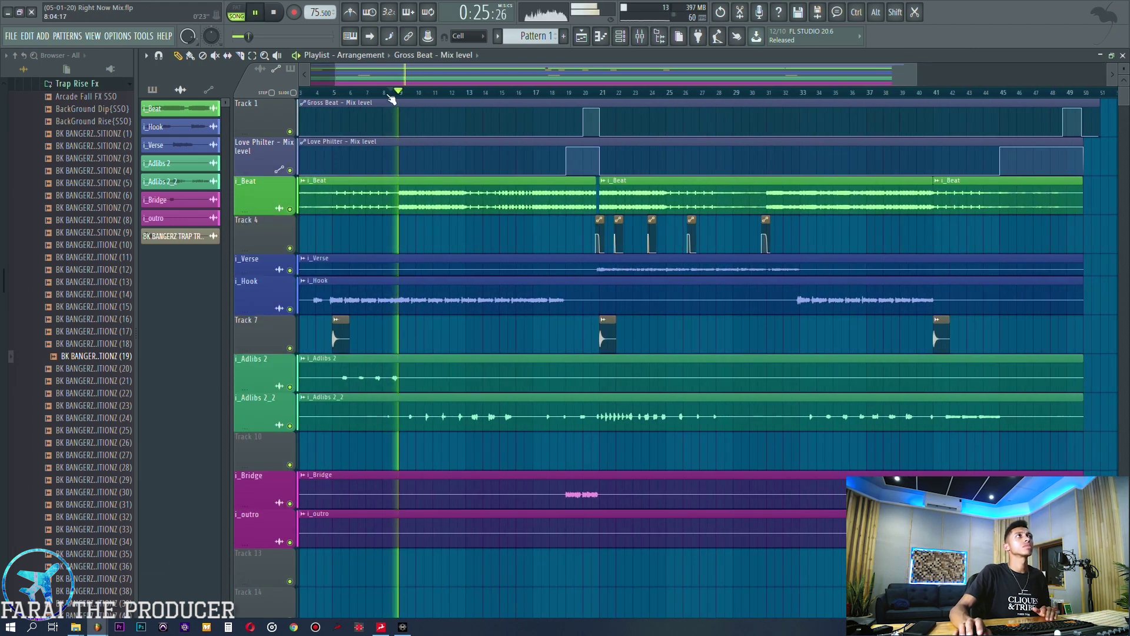
{"action": "scroll", "coordinate": [391, 101], "scroll_direction": "up", "scroll_amount": 3}
{"action": "key", "text": "space"}
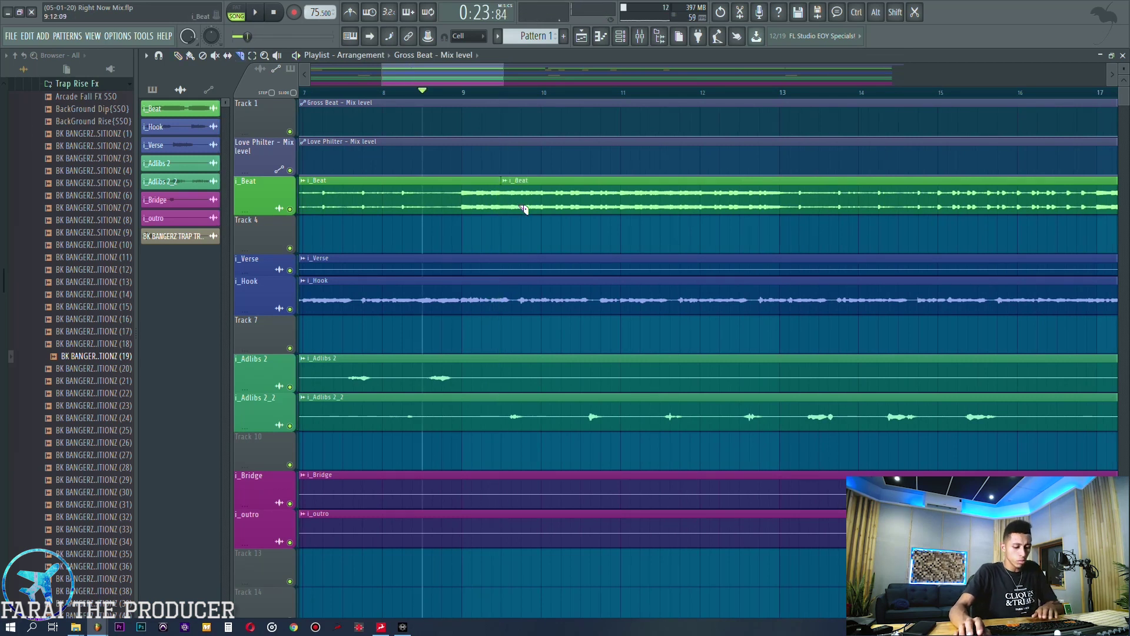
{"action": "left_click_drag", "start_coordinate": [505, 202], "coordinate": [521, 207]}
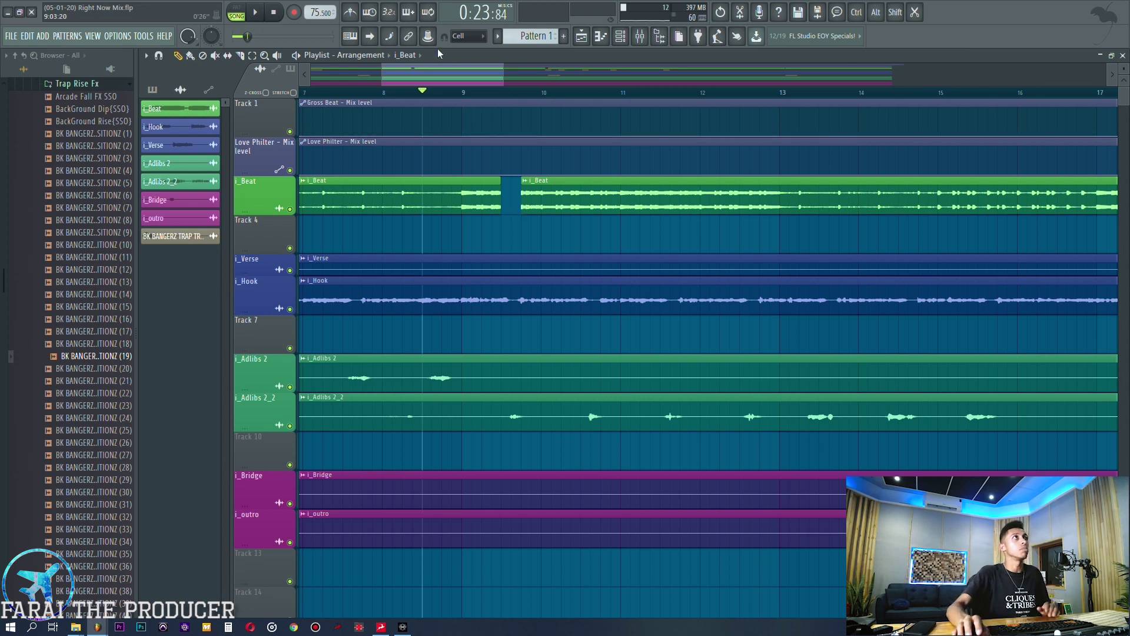
Play through the beat gap in bar 9 and widen it so the beat resumes at bar 10
{"action": "key", "text": "space"}
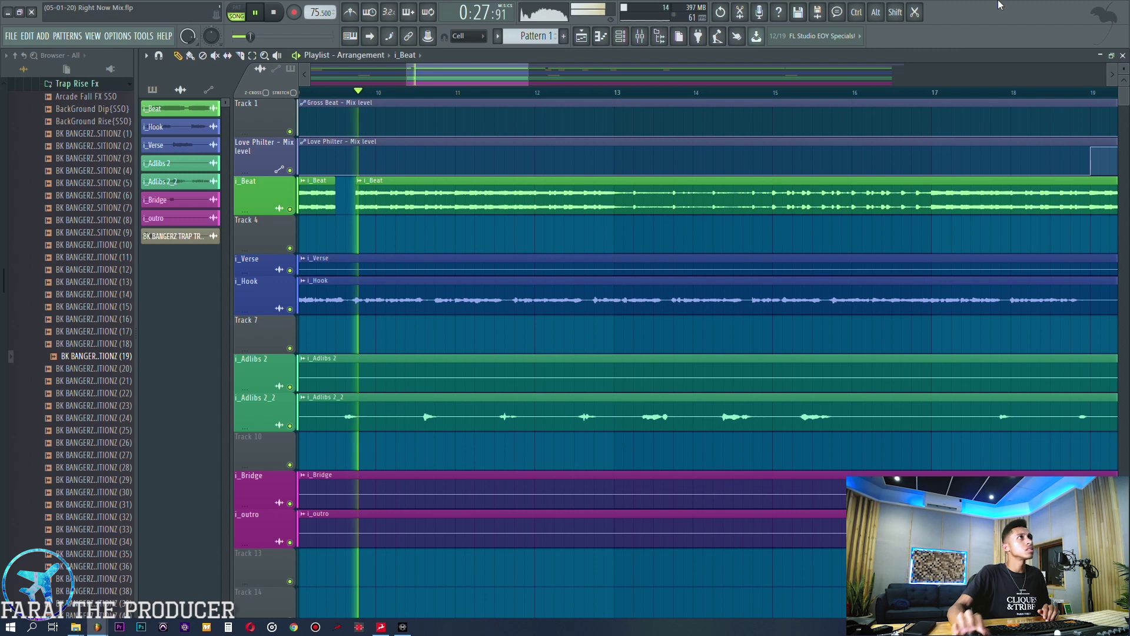
{"action": "key", "text": "space"}
{"action": "left_click_drag", "start_coordinate": [358, 203], "coordinate": [372, 205]}
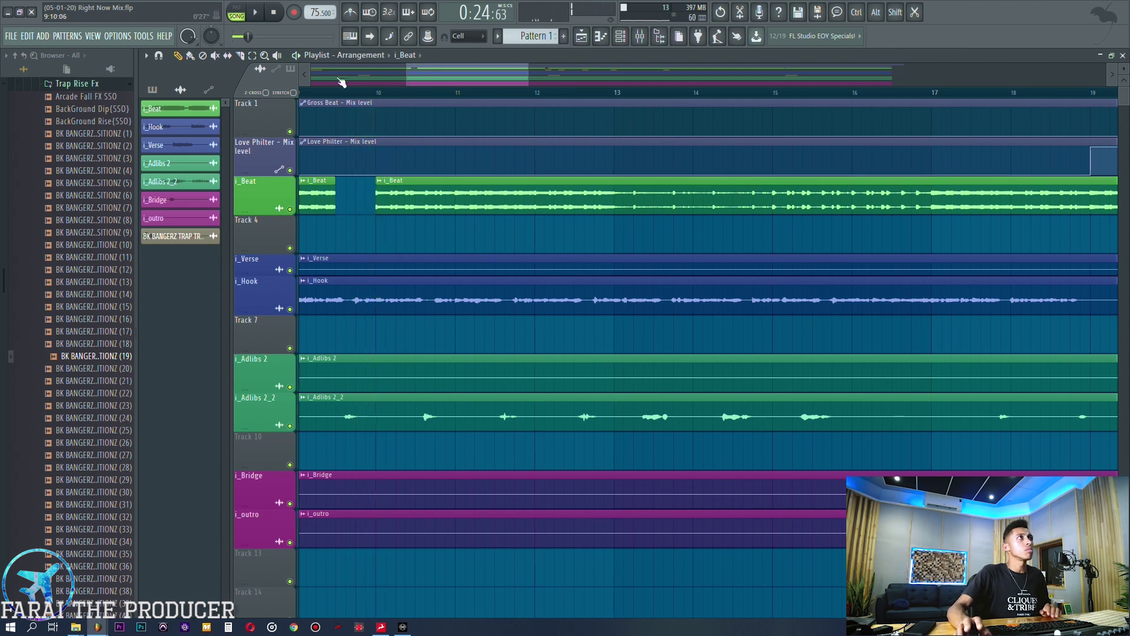
Extend the resumed i_Beat clip's start slightly ahead of bar 10, off the grid, and play the result
{"action": "scroll", "coordinate": [334, 102], "scroll_direction": "up", "scroll_amount": 8}
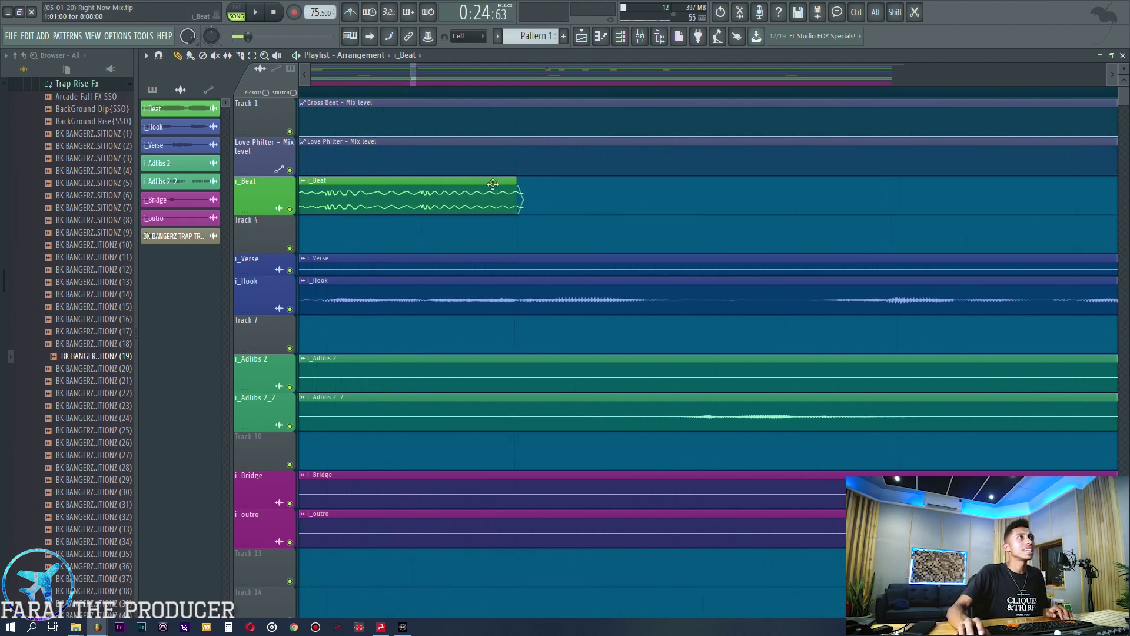
{"action": "left_click_drag", "start_coordinate": [414, 81], "coordinate": [420, 83]}
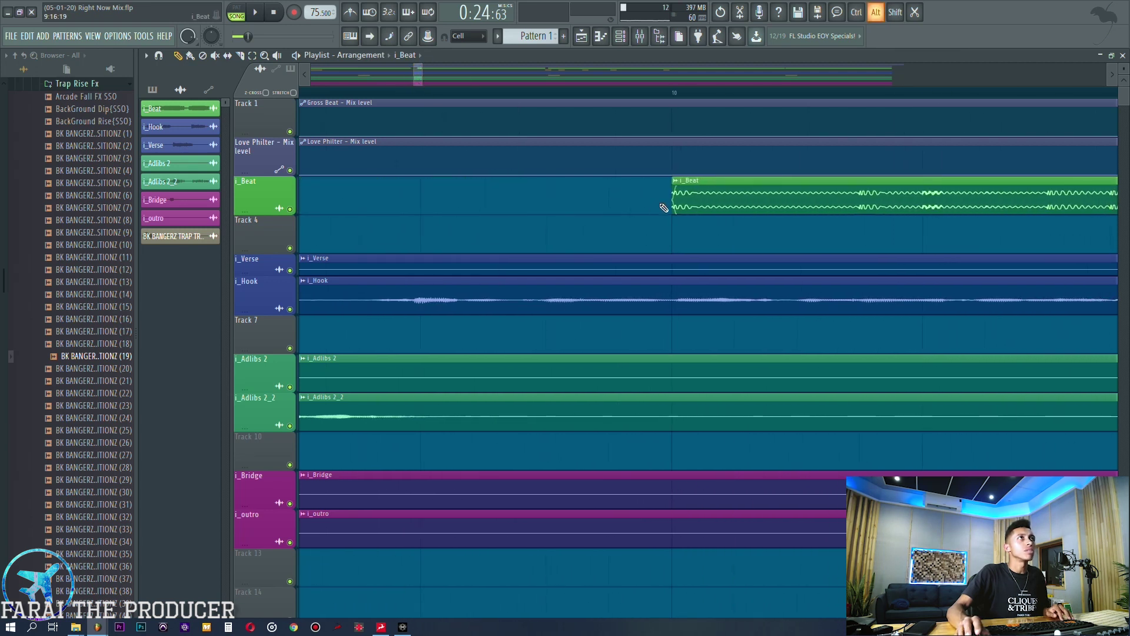
{"action": "left_click_drag", "start_coordinate": [673, 207], "coordinate": [667, 208]}
{"action": "key", "text": "space"}
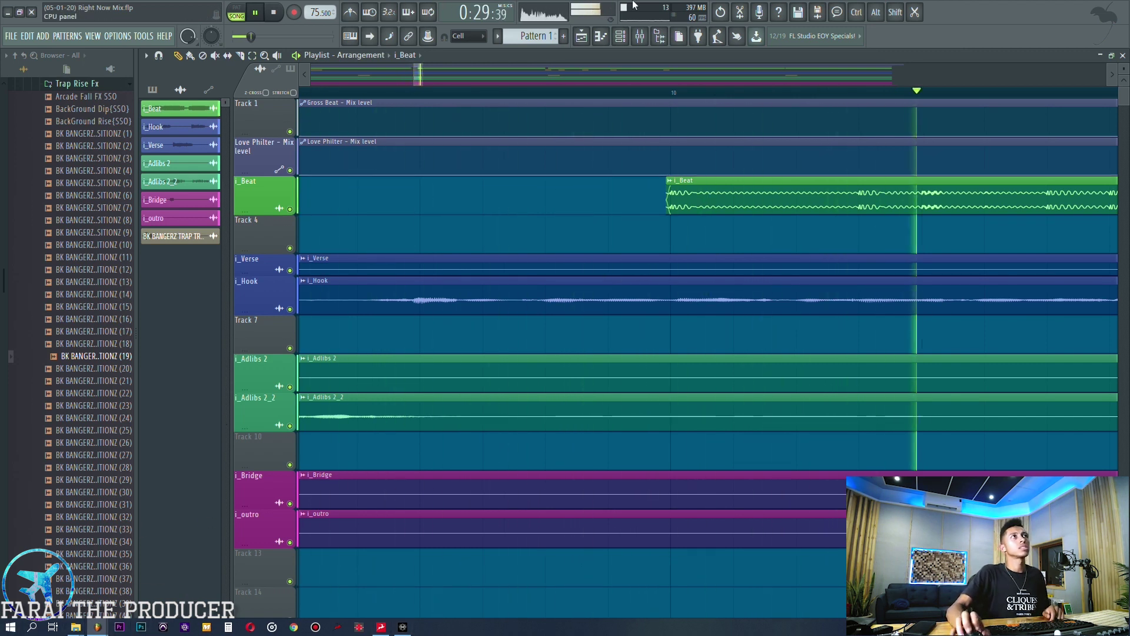
Cut a second gap in the i_Beat clip from halfway through bar 11 until slightly ahead of bar 12
{"action": "scroll", "coordinate": [485, 105], "scroll_direction": "down", "scroll_amount": 5}
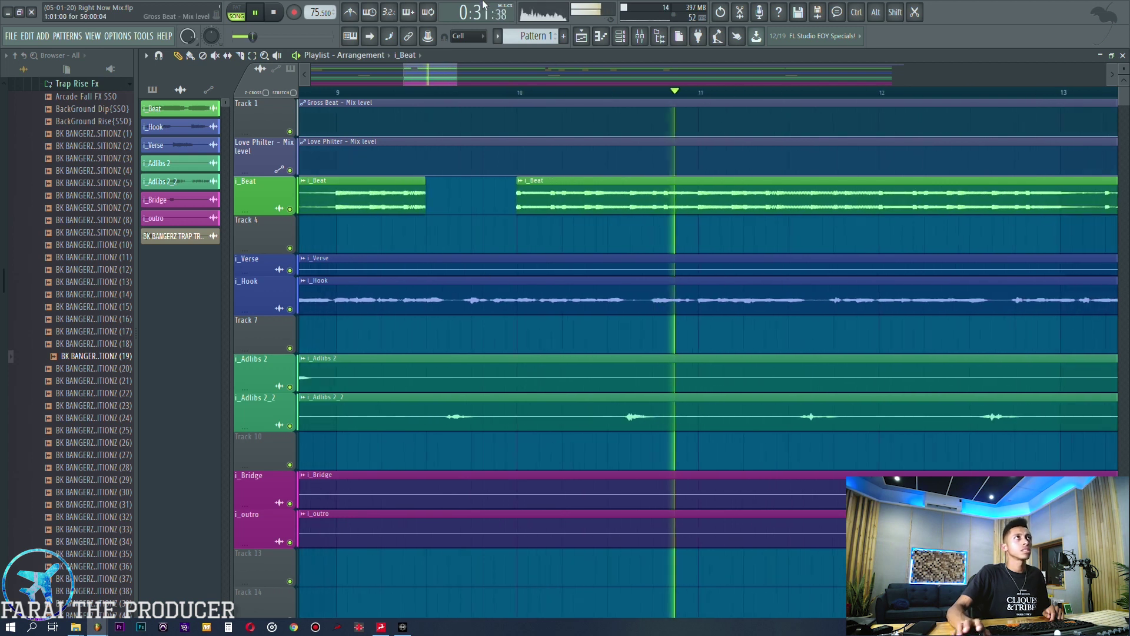
{"action": "key", "text": "space"}
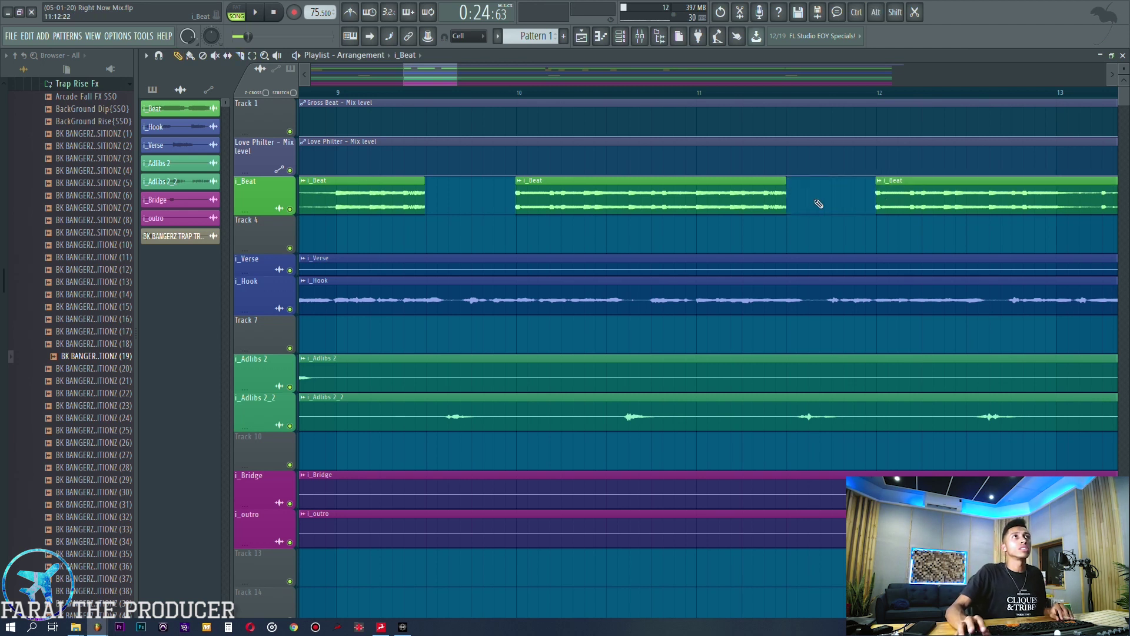
{"action": "scroll", "coordinate": [800, 102], "scroll_direction": "up", "scroll_amount": 5}
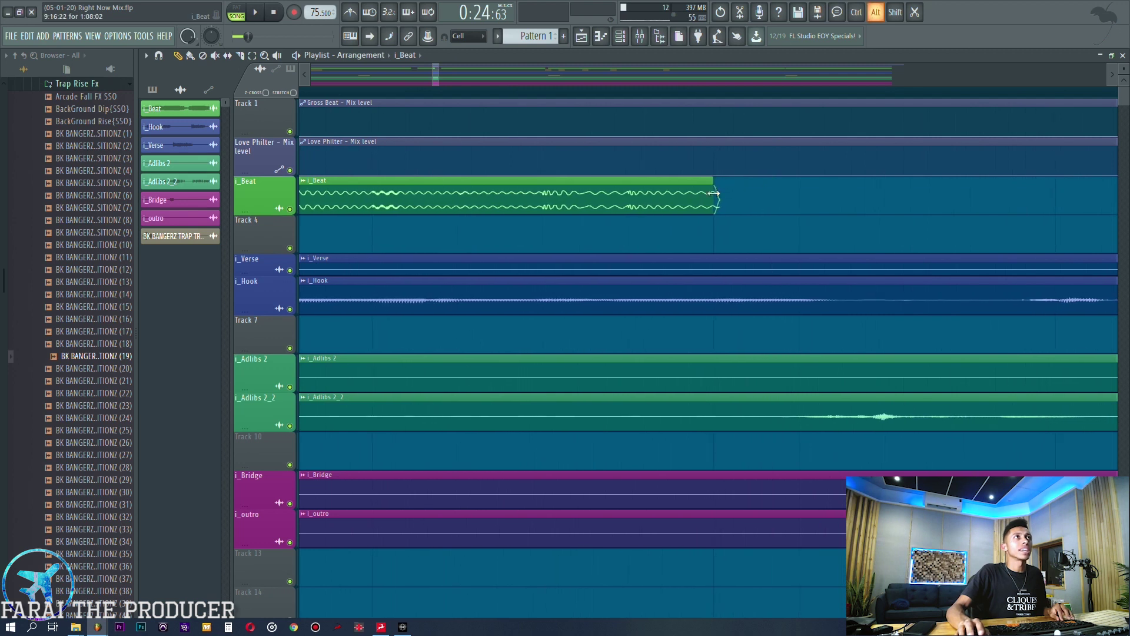
{"action": "scroll", "coordinate": [602, 80], "scroll_direction": "right", "scroll_amount": 5}
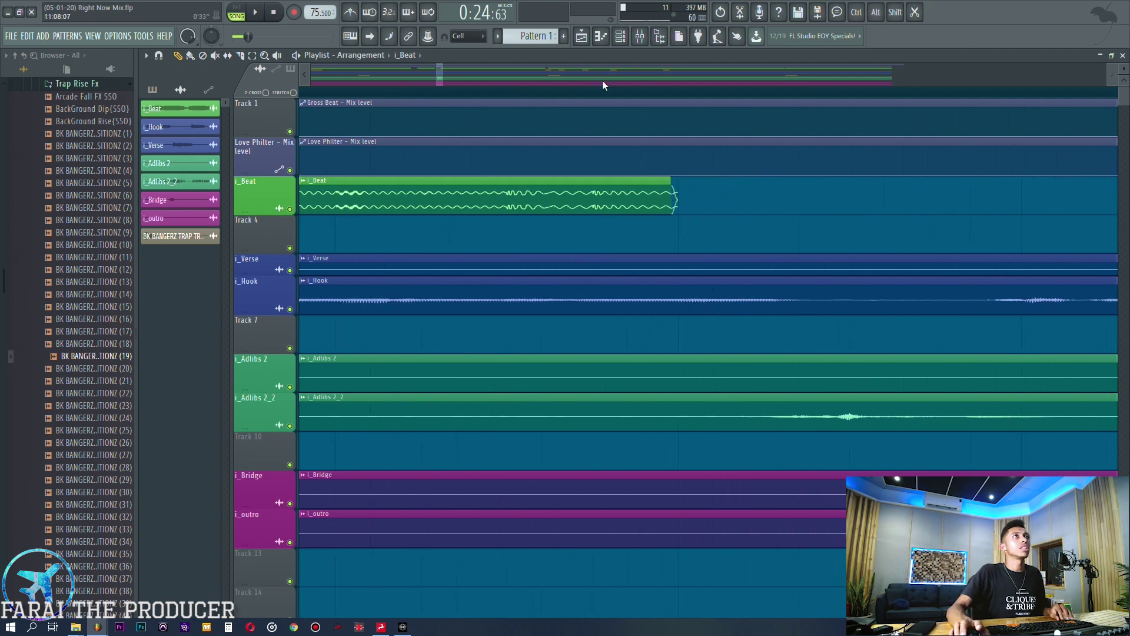
{"action": "scroll", "coordinate": [606, 90], "scroll_direction": "right", "scroll_amount": 2}
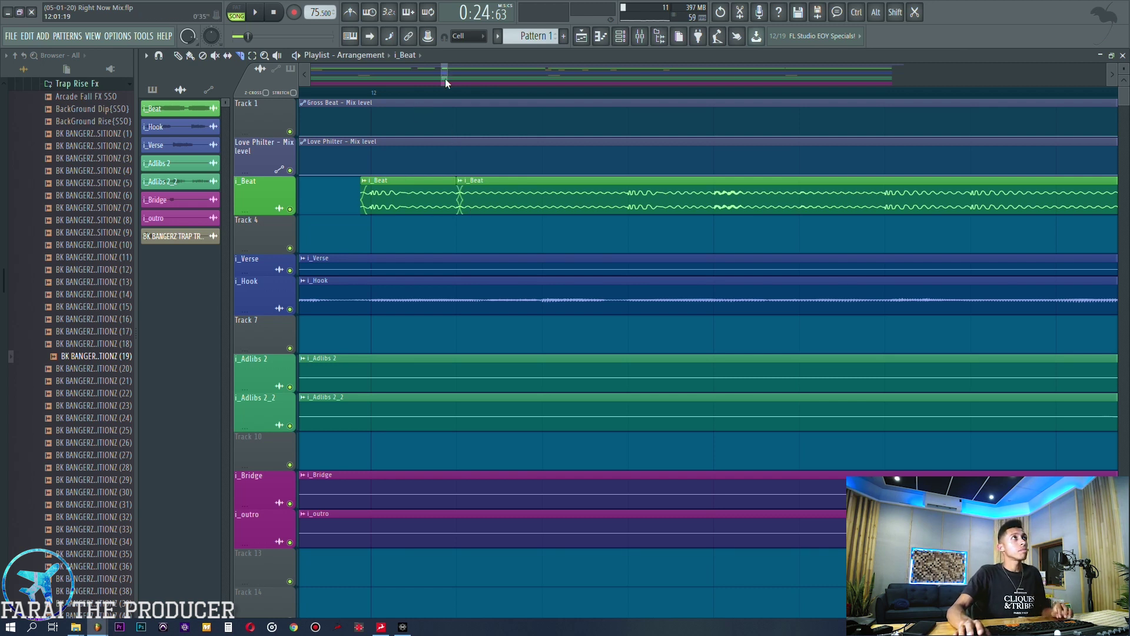
{"action": "scroll", "coordinate": [445, 78], "scroll_direction": "left", "scroll_amount": 6}
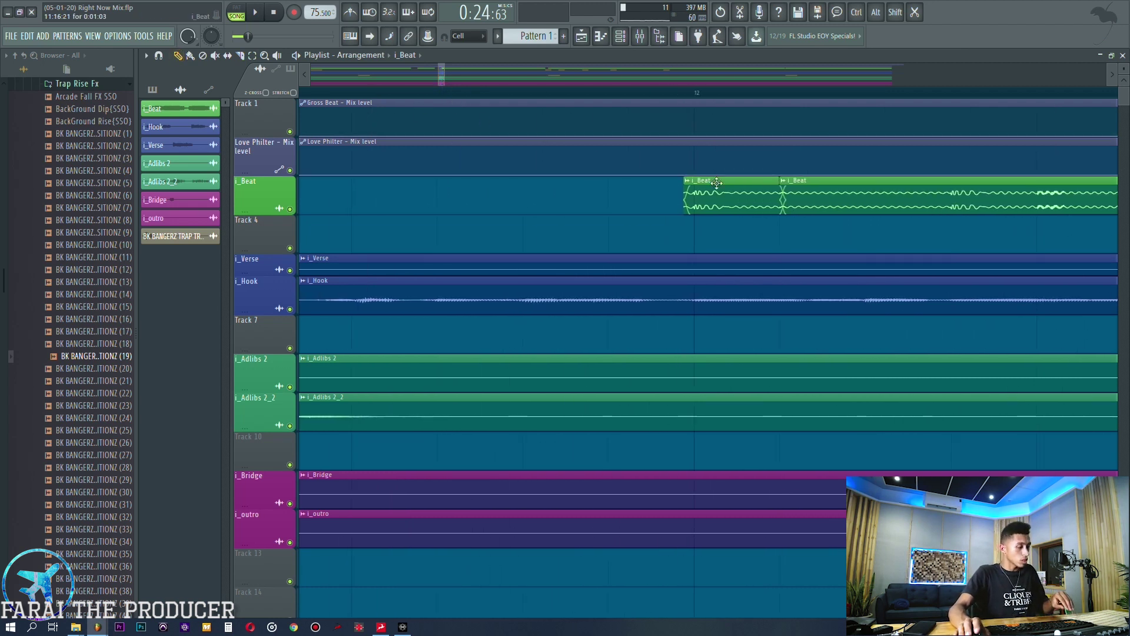
Move the one-step i_Beat piece at bar 12 two steps back into the gap and extend the following clip's start over its place
{"action": "left_click_drag", "start_coordinate": [726, 199], "coordinate": [578, 189]}
{"action": "right_click", "coordinate": [736, 200]}
{"action": "left_click_drag", "start_coordinate": [780, 207], "coordinate": [688, 216]}
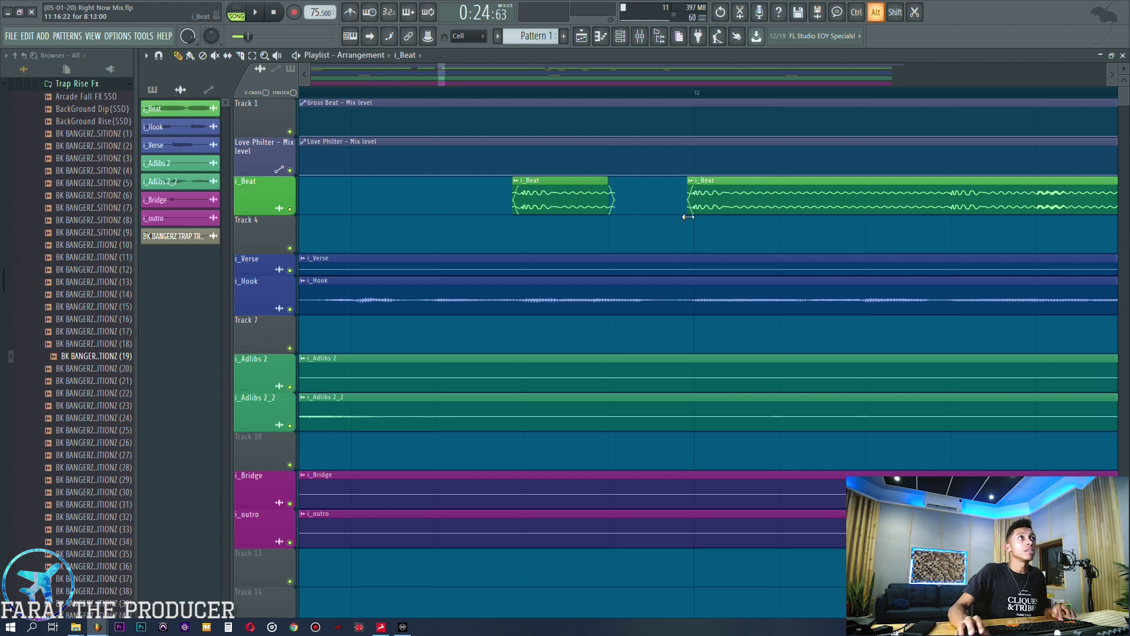
Make the short i_Beat piece in the gap unique and move it one step earlier
{"action": "left_click", "coordinate": [517, 182]}
{"action": "left_click", "coordinate": [567, 270]}
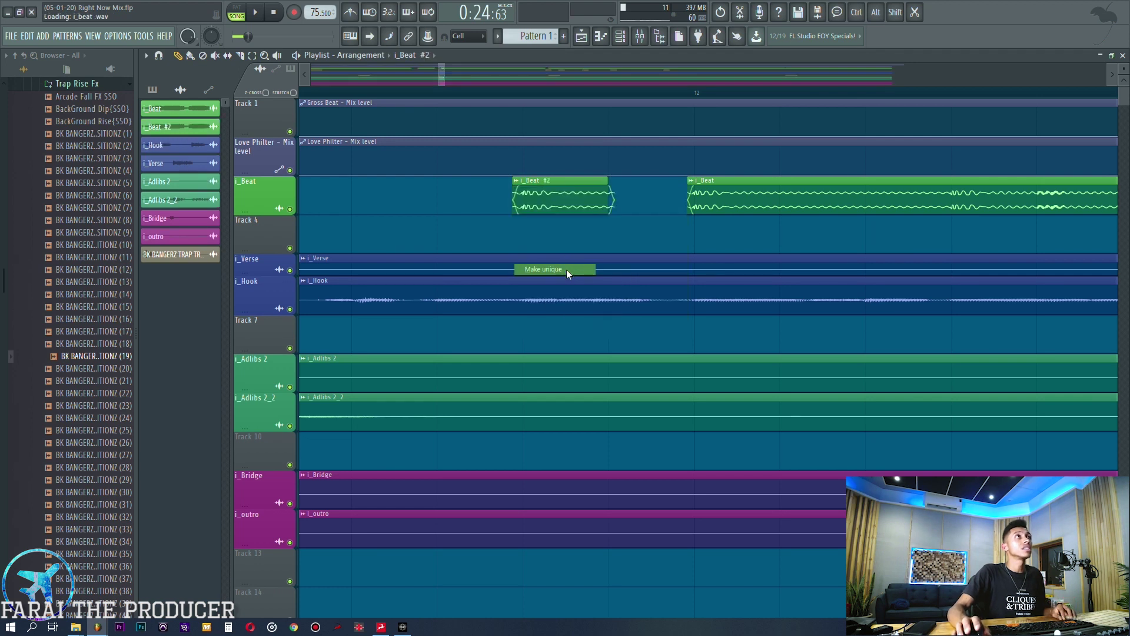
{"action": "left_click_drag", "start_coordinate": [545, 196], "coordinate": [455, 195]}
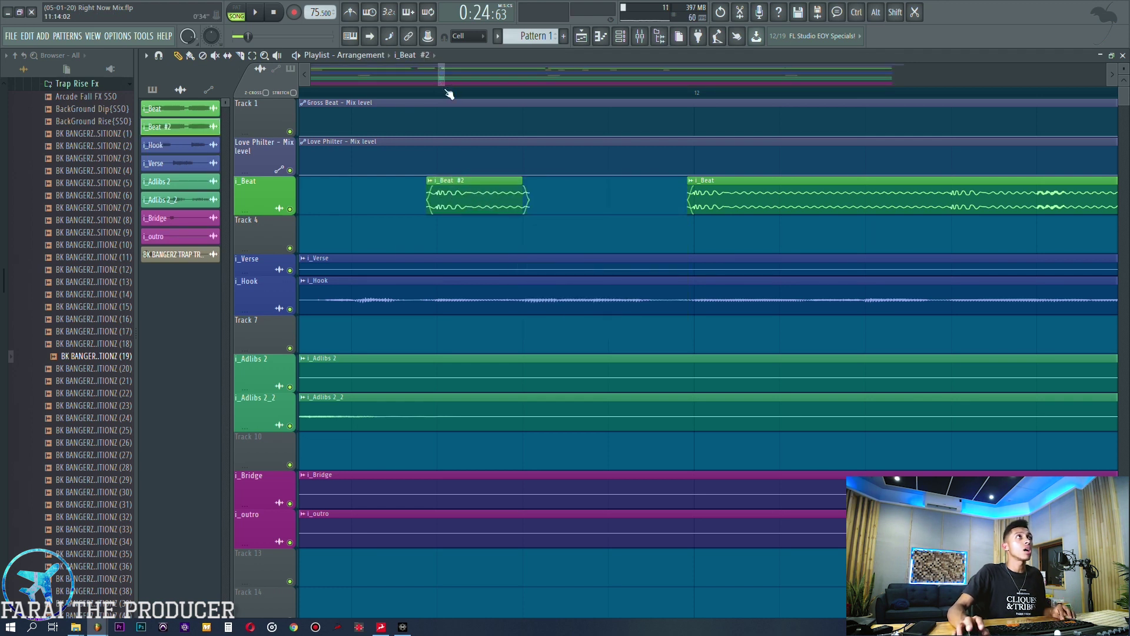
Repeat the unique one-step i_Beat piece back to back as four hits leading into bar 12, playing from bar 11 to check
{"action": "scroll", "coordinate": [457, 88], "scroll_direction": "down", "scroll_amount": 5}
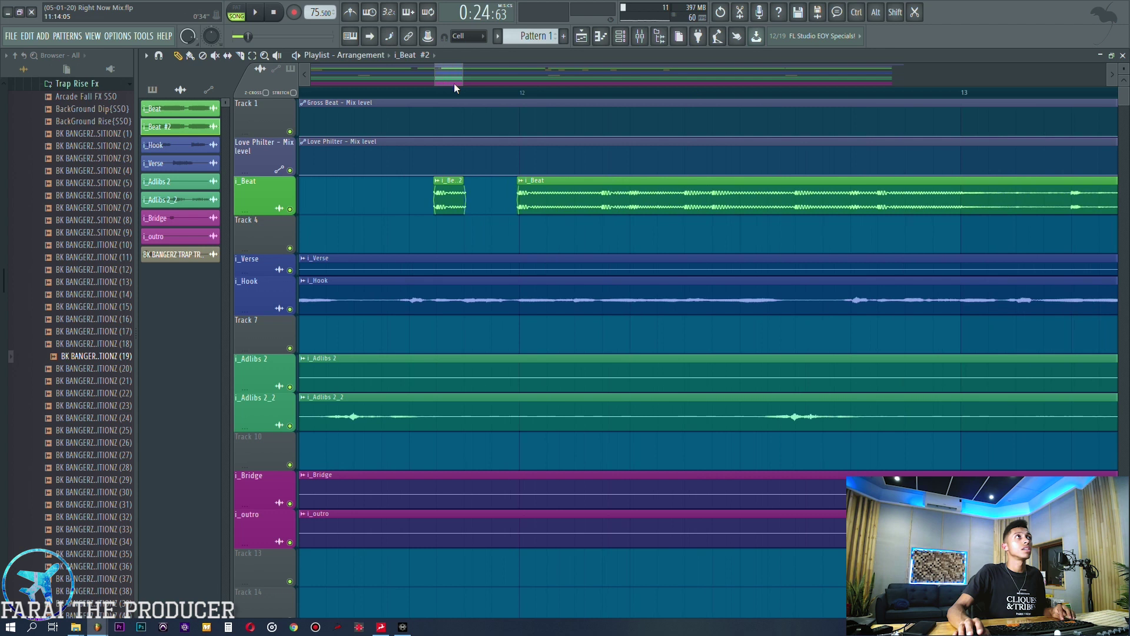
{"action": "left_click_drag", "start_coordinate": [452, 81], "coordinate": [445, 81]}
{"action": "left_click", "coordinate": [381, 92]}
{"action": "key", "text": "space"}
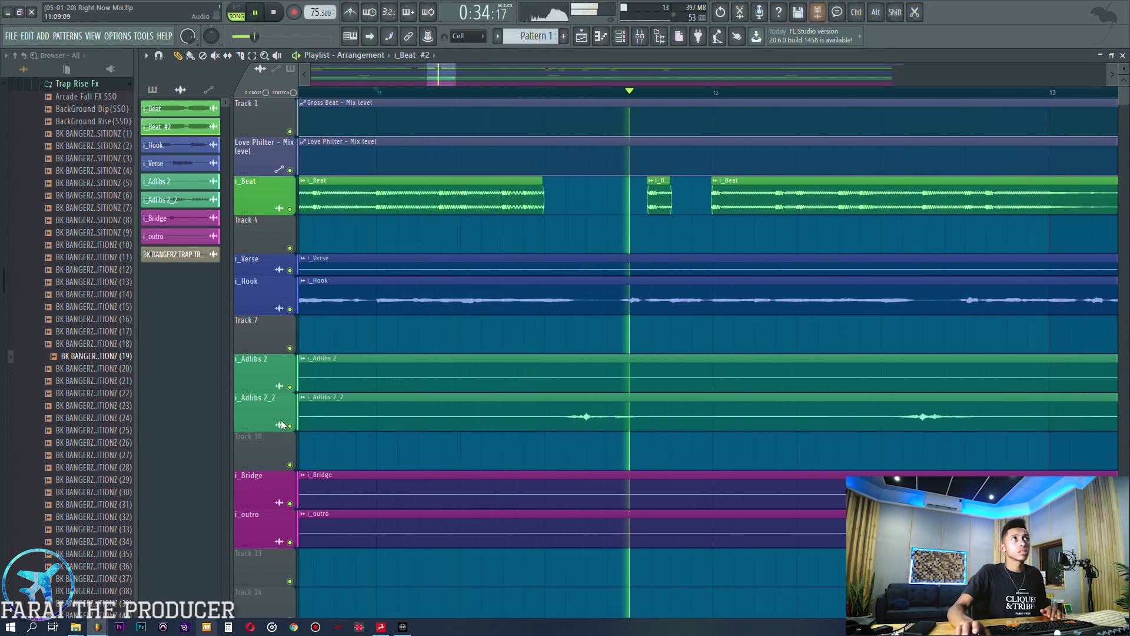
{"action": "key", "text": "space"}
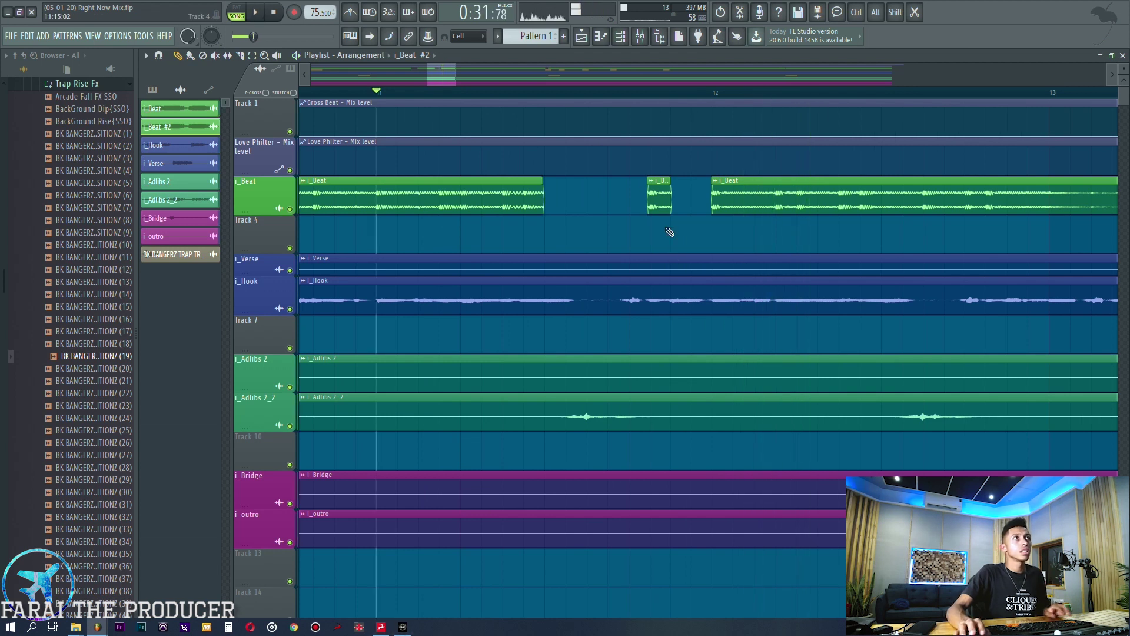
{"action": "key", "text": "space"}
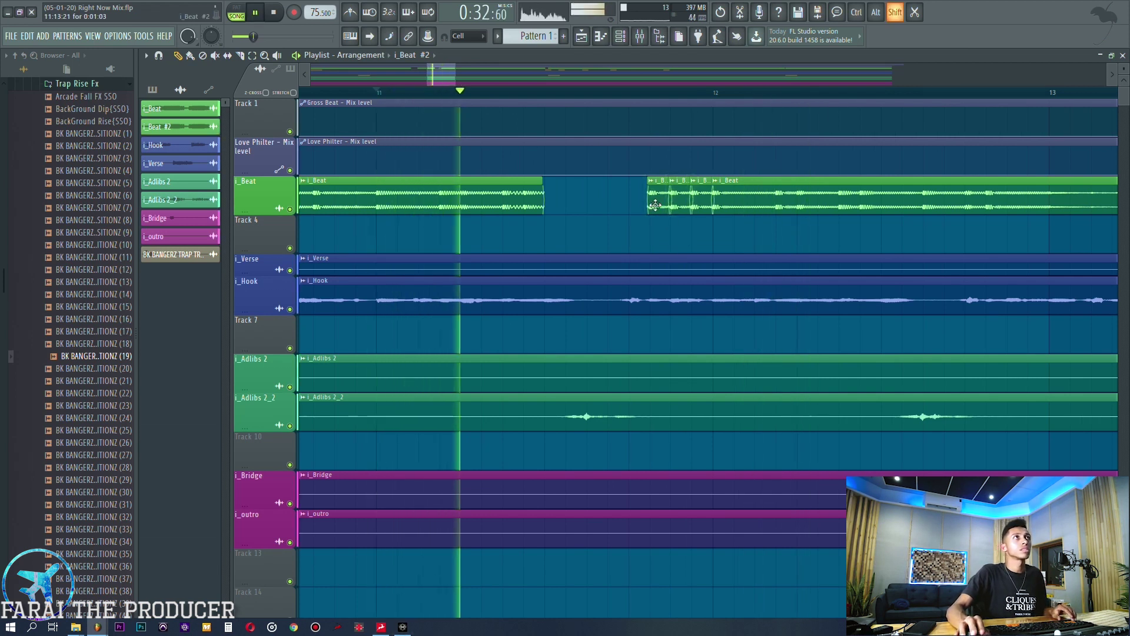
{"action": "left_click_drag", "start_coordinate": [656, 208], "coordinate": [636, 207]}
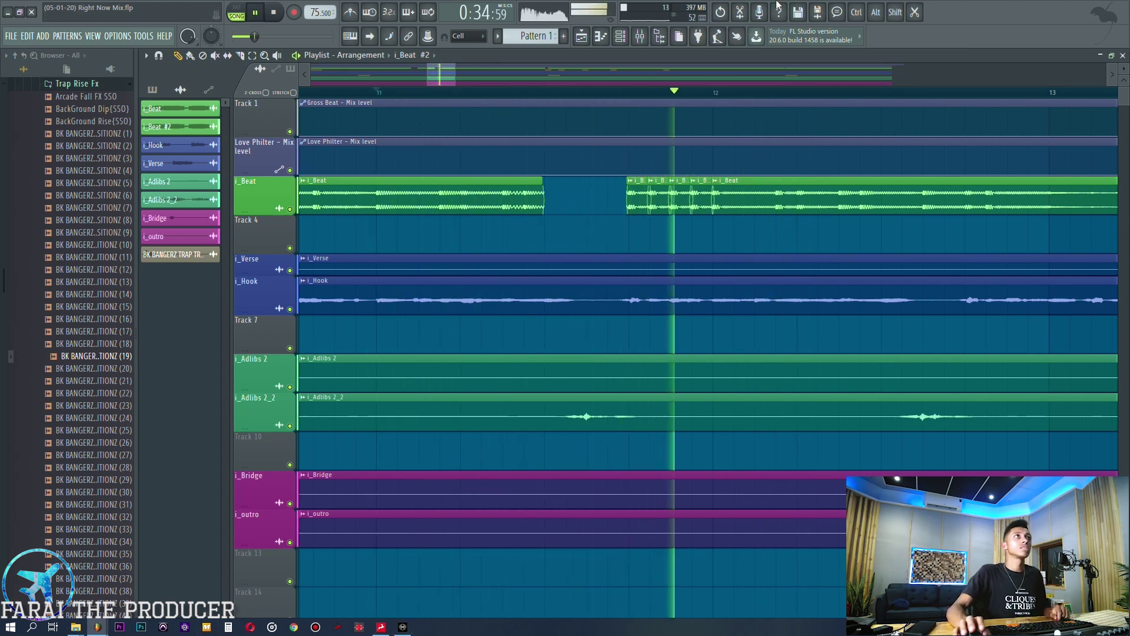
{"action": "key", "text": "space"}
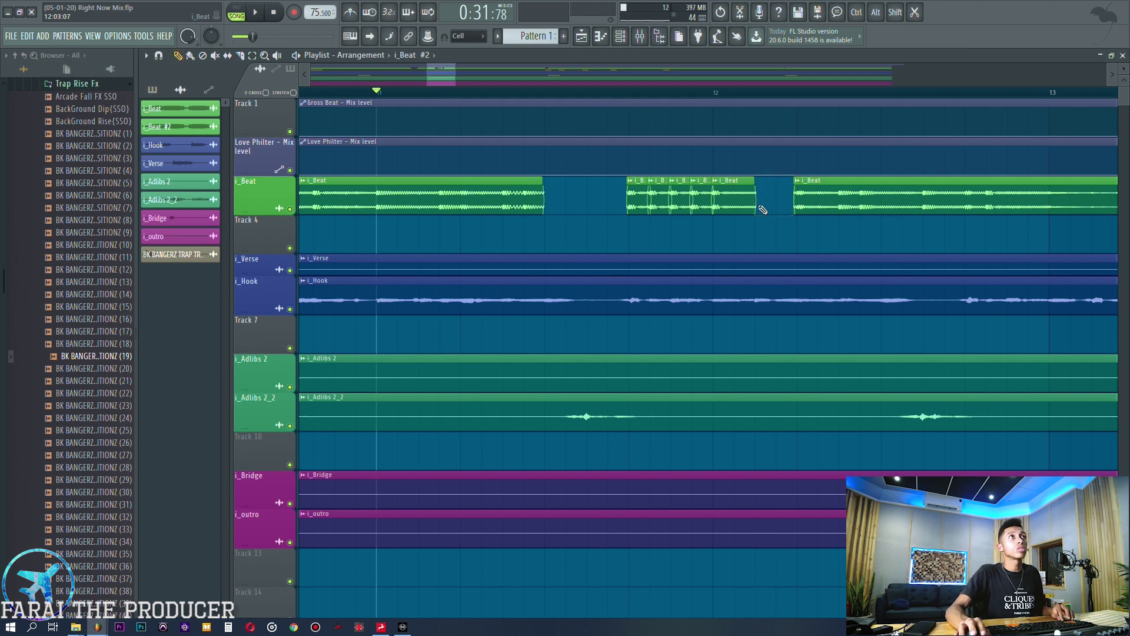
Try a further gap in the i_Beat clip within bar 12, play it, and widen it to the middle of the bar
{"action": "key", "text": "space"}
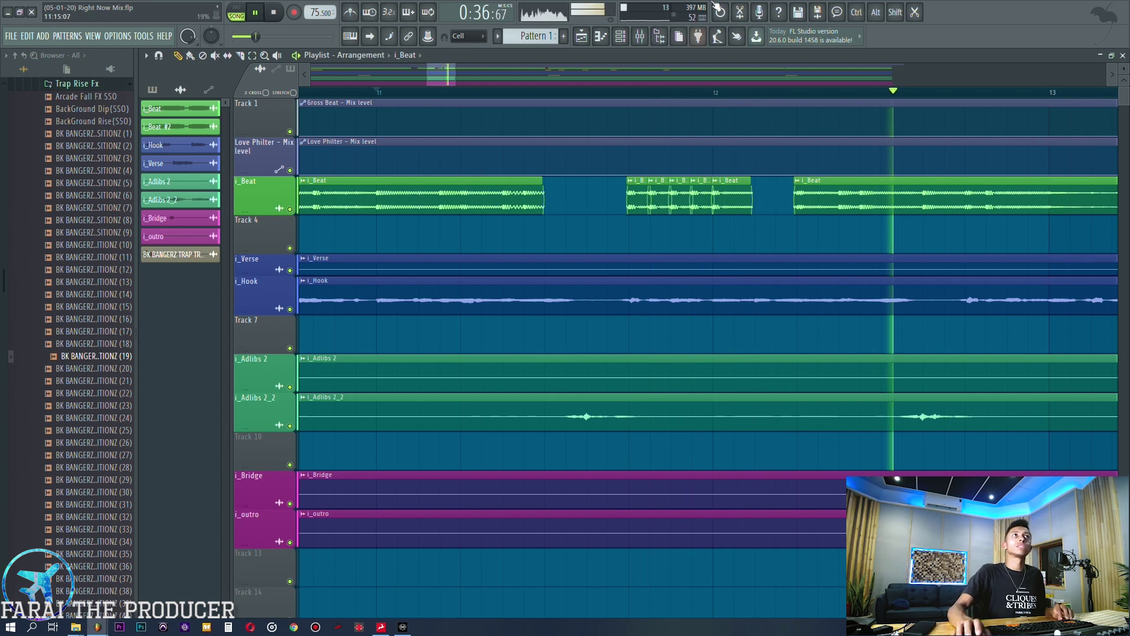
{"action": "key", "text": "space"}
{"action": "key", "text": "space"}
{"action": "scroll", "coordinate": [840, 97], "scroll_direction": "up", "scroll_amount": 2}
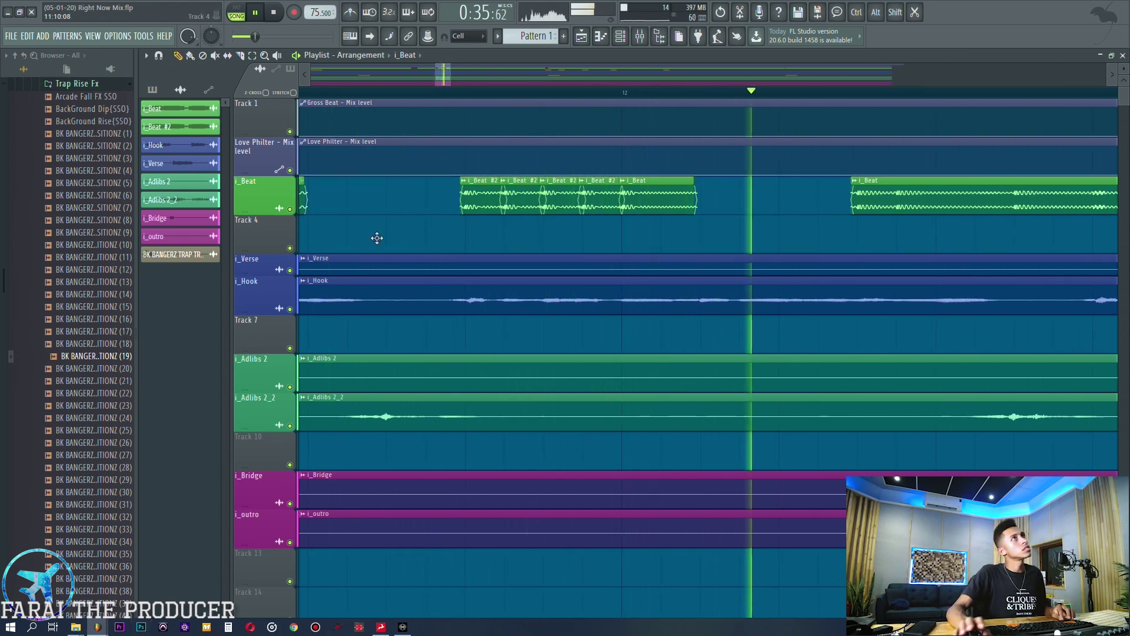
{"action": "key", "text": "space"}
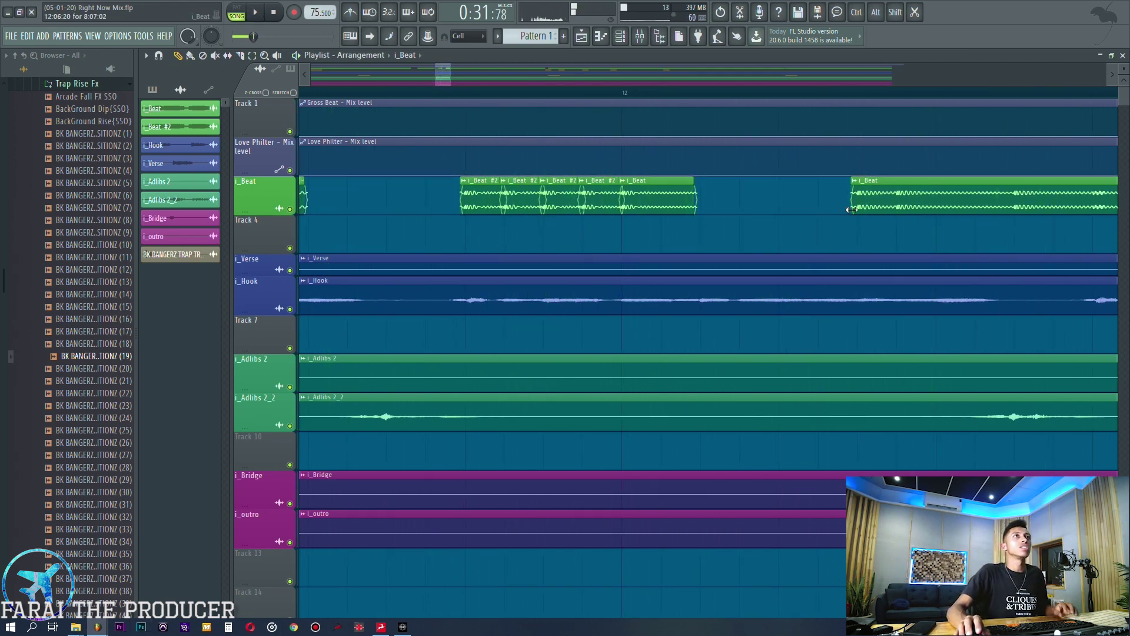
{"action": "left_click_drag", "start_coordinate": [851, 209], "coordinate": [881, 214]}
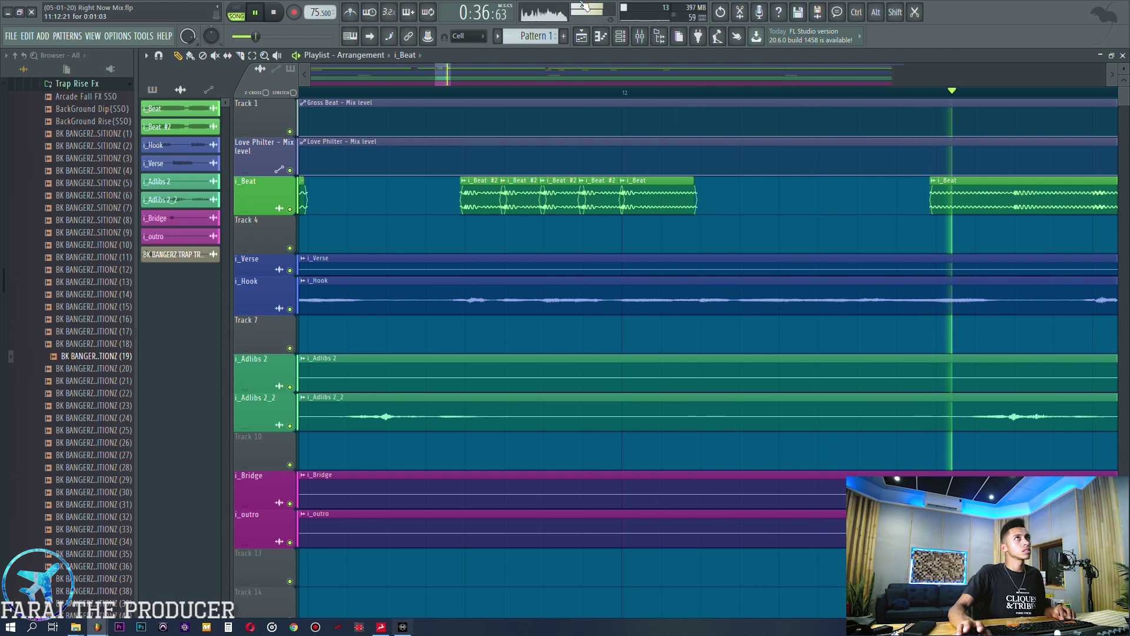
Delete the short i_Beat piece at bar 12 and extend the following clip's start back to slightly ahead of bar 12
{"action": "right_click", "coordinate": [678, 196]}
{"action": "key", "text": "space"}
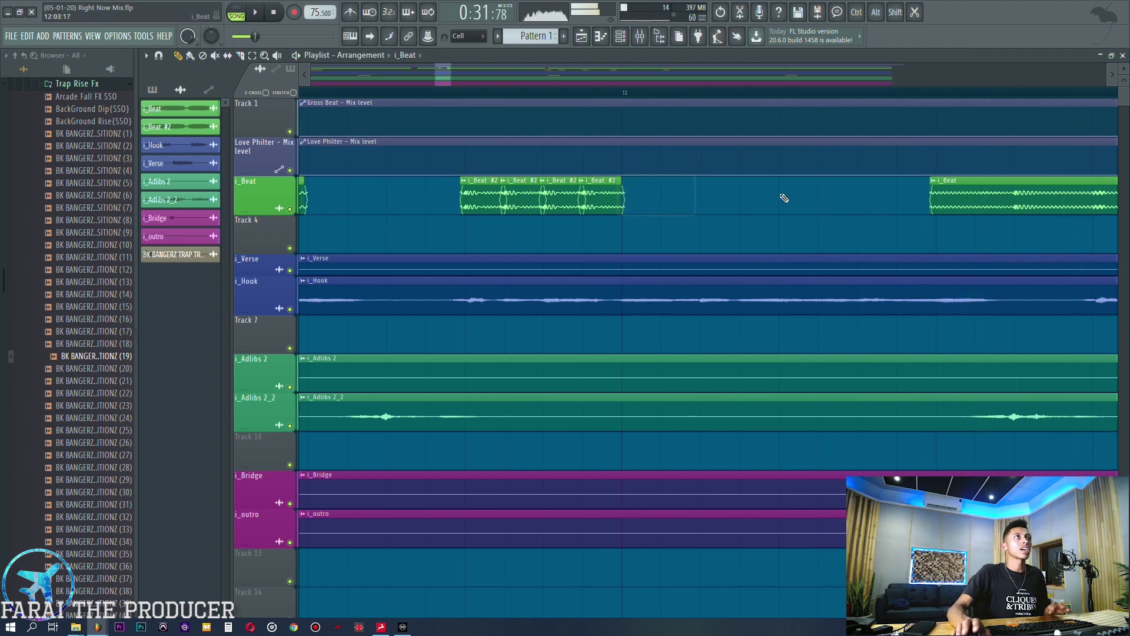
{"action": "left_click_drag", "start_coordinate": [929, 201], "coordinate": [620, 202]}
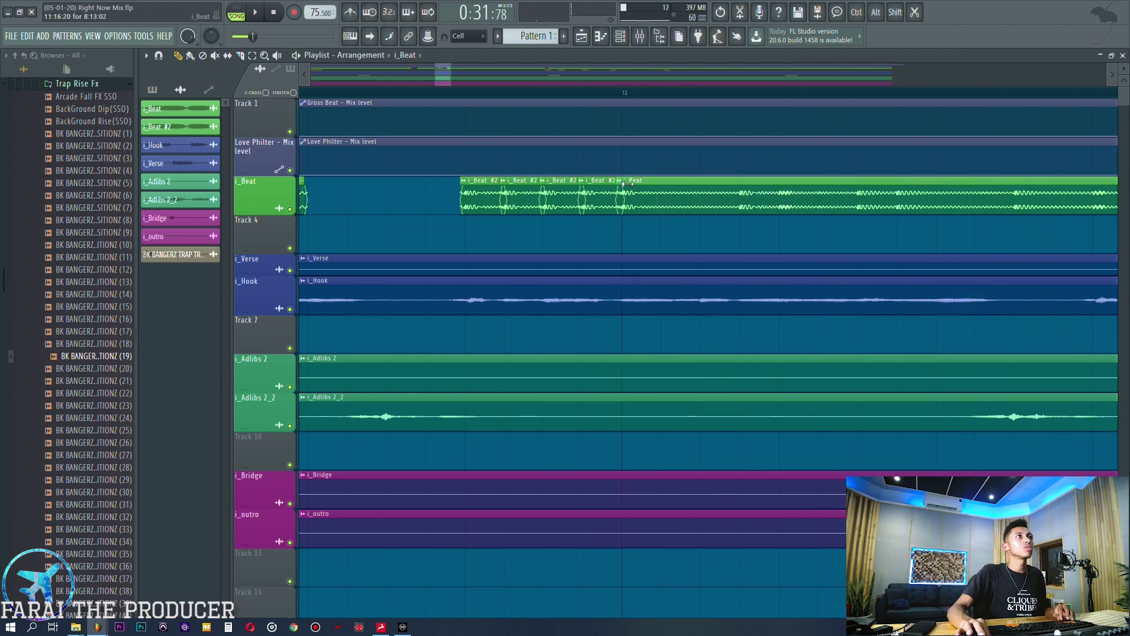
{"action": "key", "text": "ctrl+z"}
Raise the Gross Beat mix level automation for the last quarter of bar 11, drop it back at bar 12, and play the result
{"action": "left_click_drag", "start_coordinate": [467, 133], "coordinate": [468, 106]}
{"action": "right_click", "coordinate": [588, 114]}
{"action": "left_click_drag", "start_coordinate": [588, 114], "coordinate": [586, 159]}
{"action": "right_click", "coordinate": [659, 124]}
{"action": "key", "text": "space"}
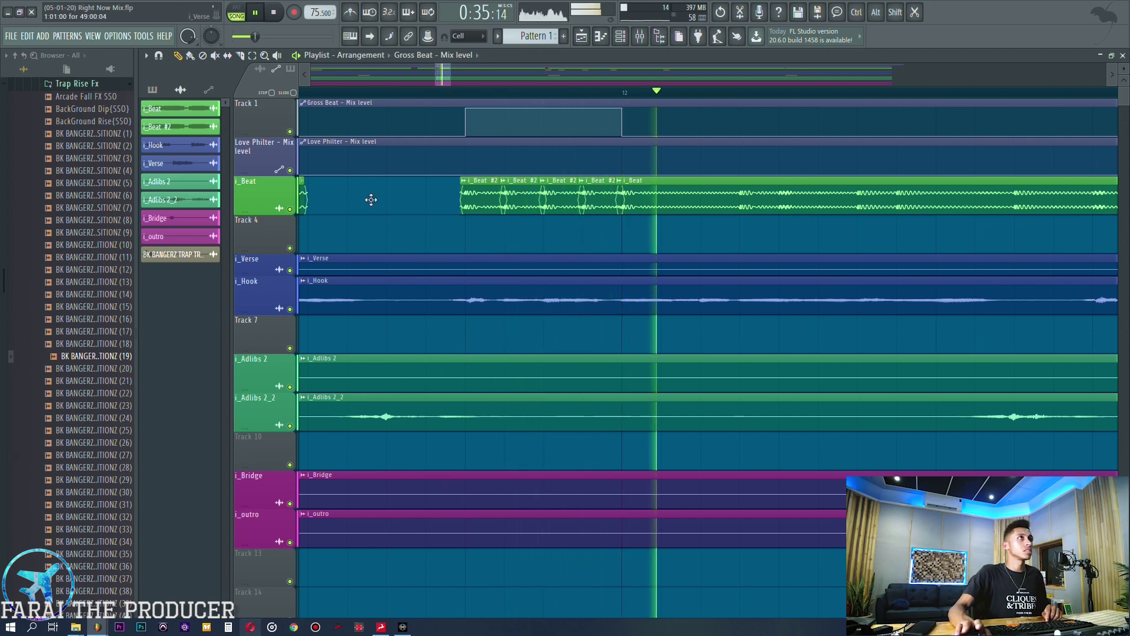
{"action": "key", "text": "space"}
Replace the four short i_Beat #2 hits with one piece extended up to the beat's return at bar 12, and play it
{"action": "right_click", "coordinate": [523, 204]}
{"action": "right_click", "coordinate": [565, 206]}
{"action": "right_click", "coordinate": [598, 206]}
{"action": "left_click_drag", "start_coordinate": [504, 204], "coordinate": [589, 203]}
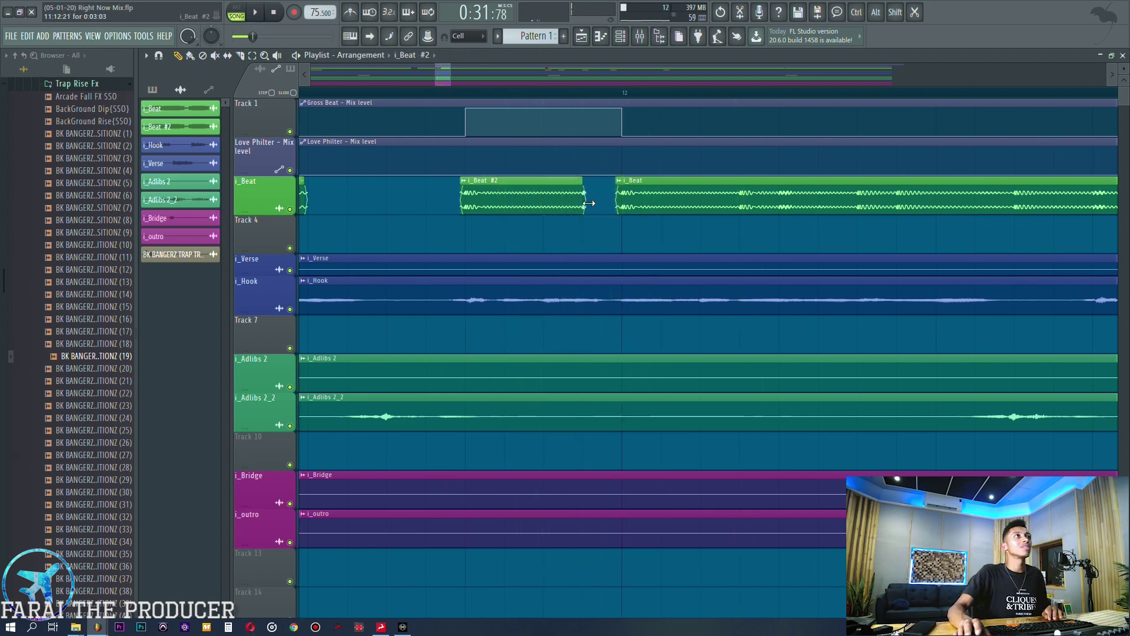
{"action": "left_click", "coordinate": [593, 196], "text": "ctrl"}
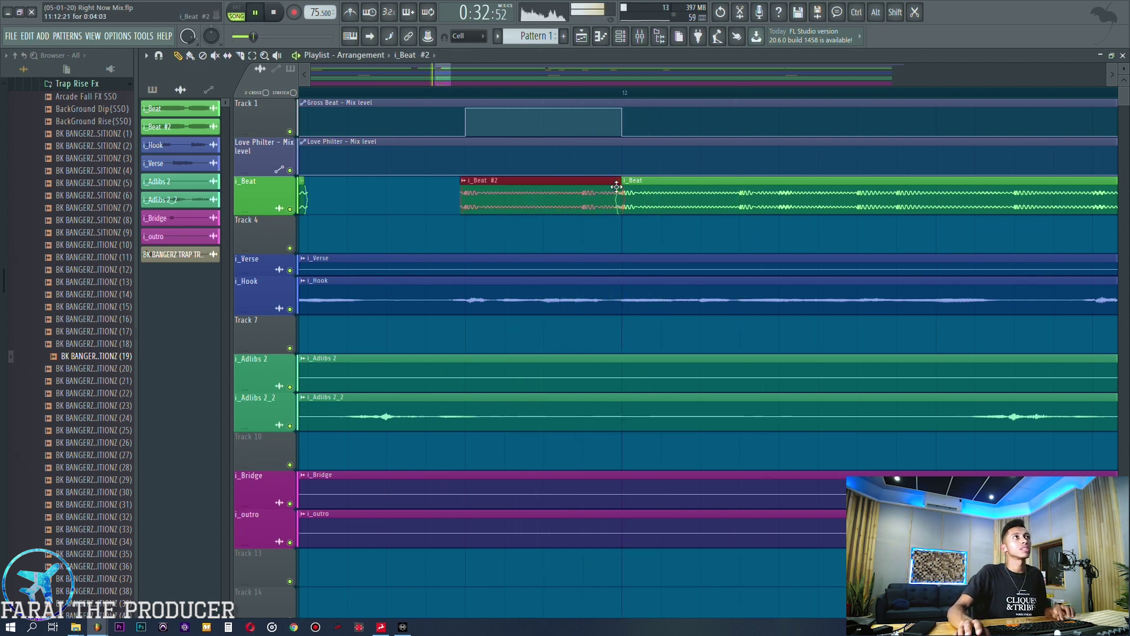
{"action": "key", "text": "space"}
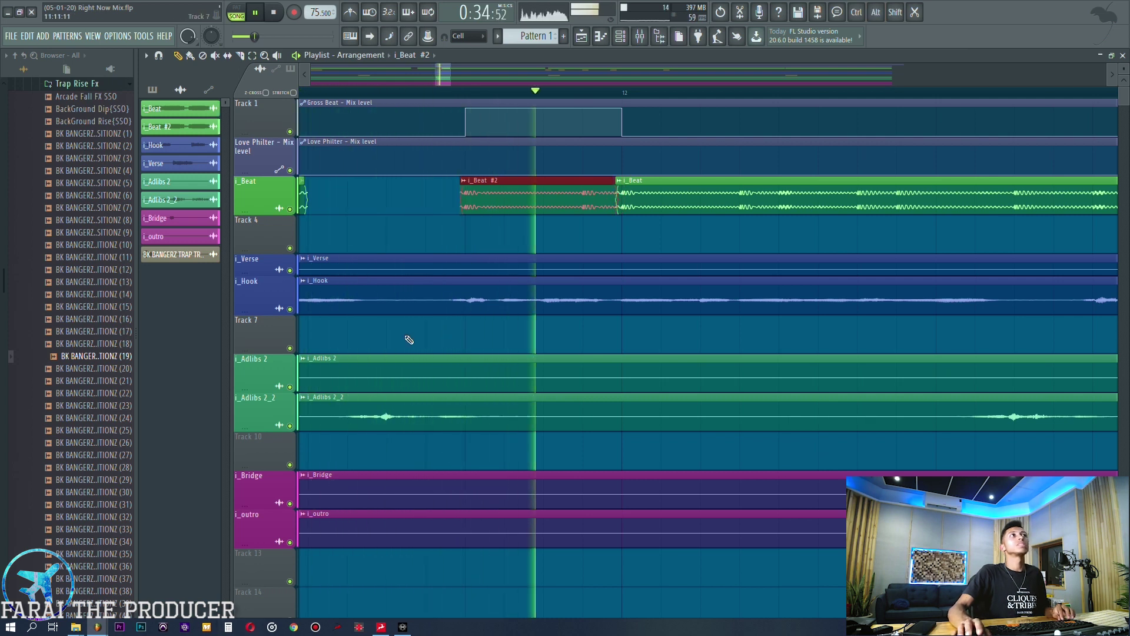
{"action": "key", "text": "space"}
{"action": "key", "text": "space"}
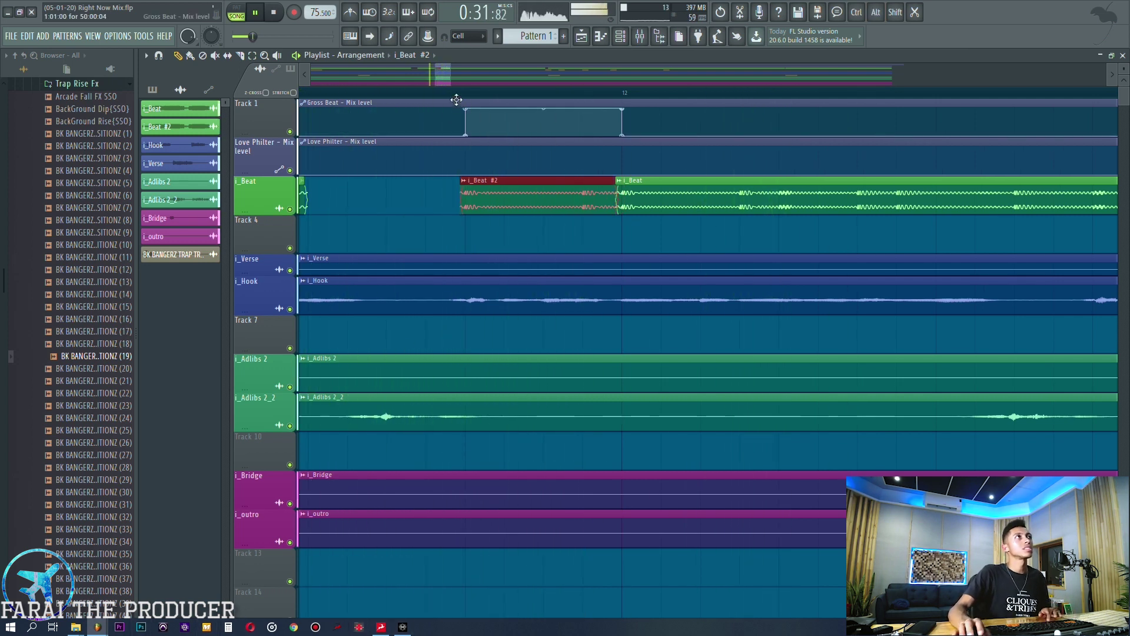
Delete the i_Beat #2 piece just before bar 12 while playing on through the hook
{"action": "scroll", "coordinate": [459, 98], "scroll_direction": "down", "scroll_amount": 3}
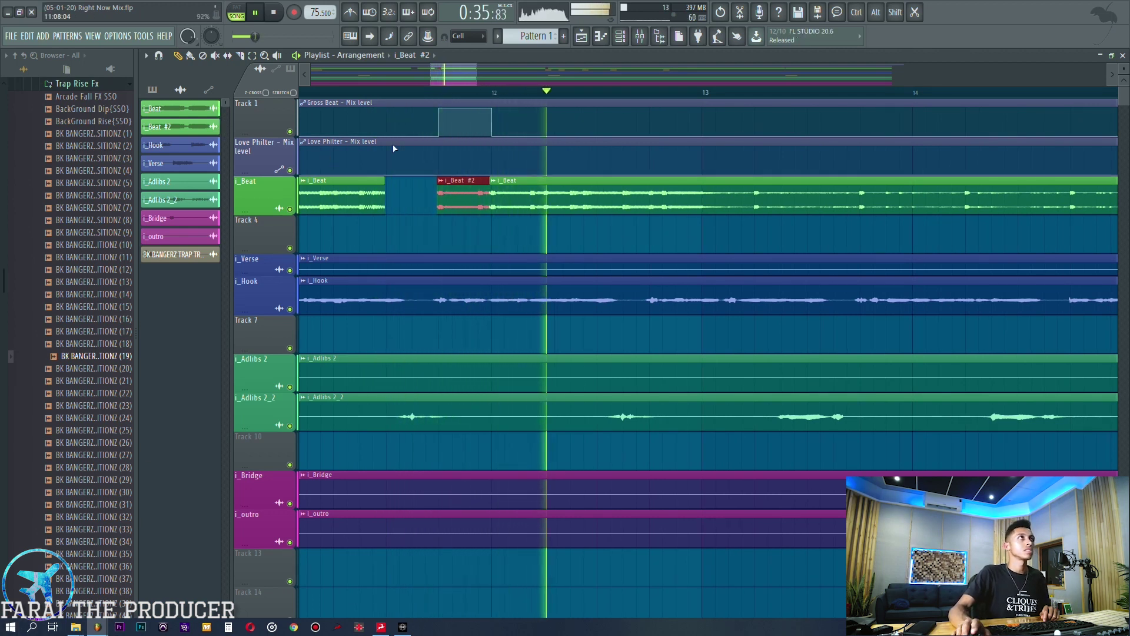
{"action": "key", "text": "Delete"}
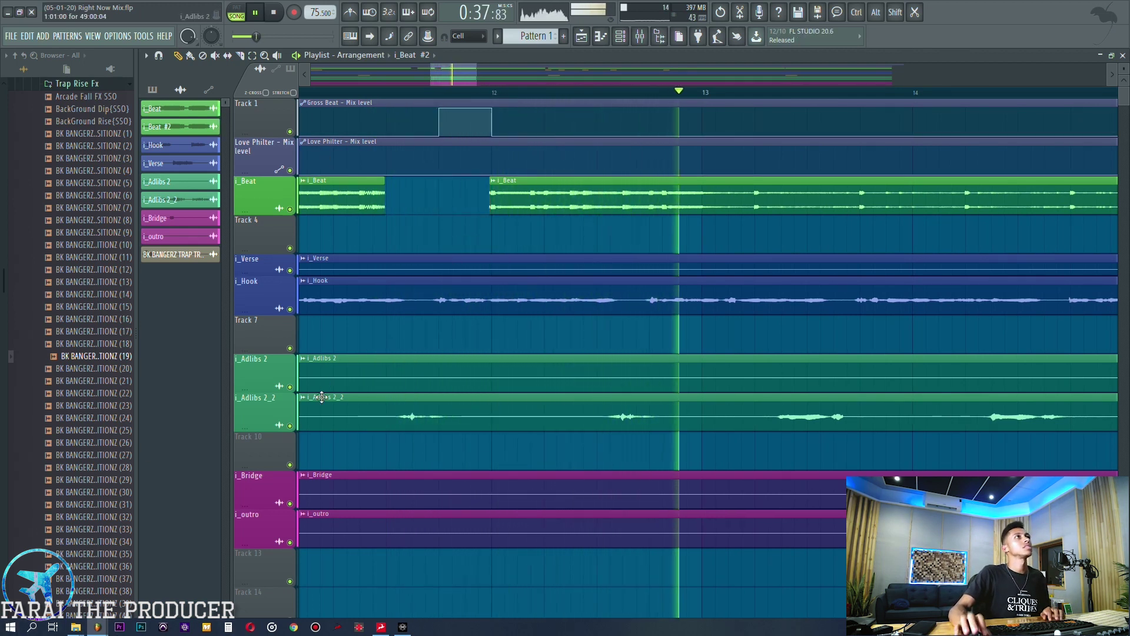
{"action": "scroll", "coordinate": [550, 99], "scroll_direction": "down", "scroll_amount": 5}
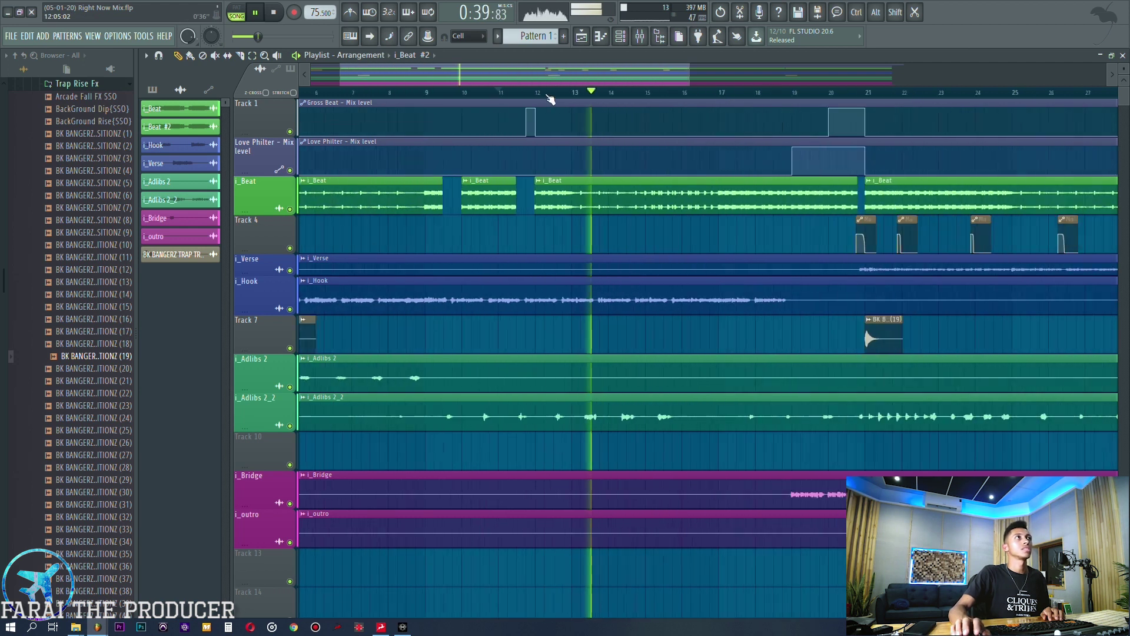
{"action": "key", "text": "space"}
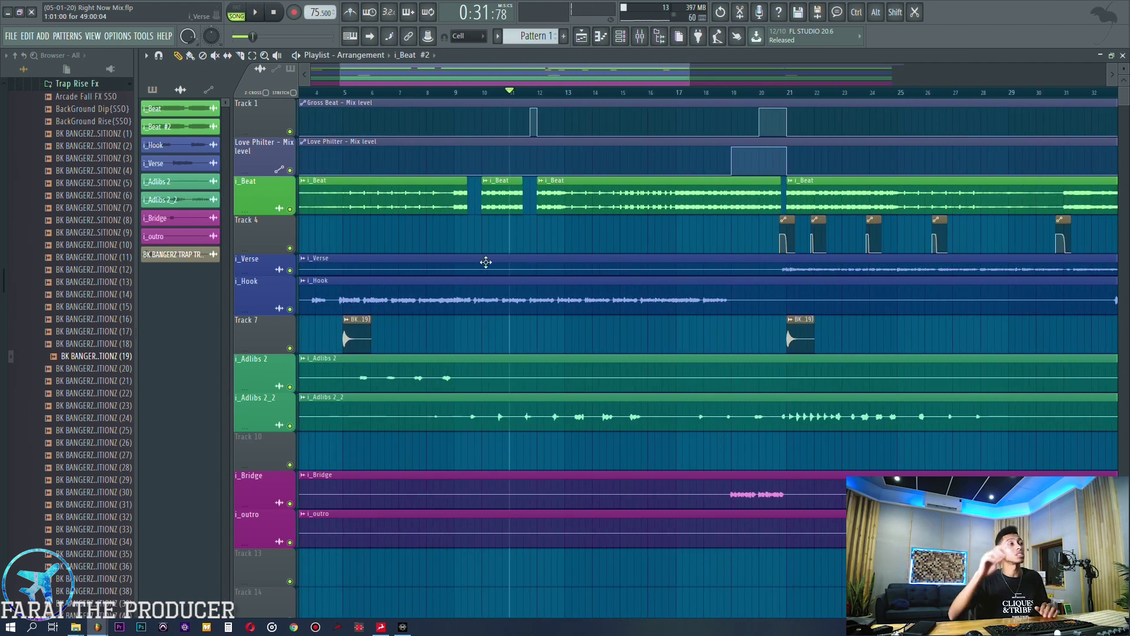
Load Fruity Parametric EQ 2 into effect slot 3 of the All Vocals mixer track
{"action": "left_click_drag", "start_coordinate": [433, 82], "coordinate": [382, 82]}
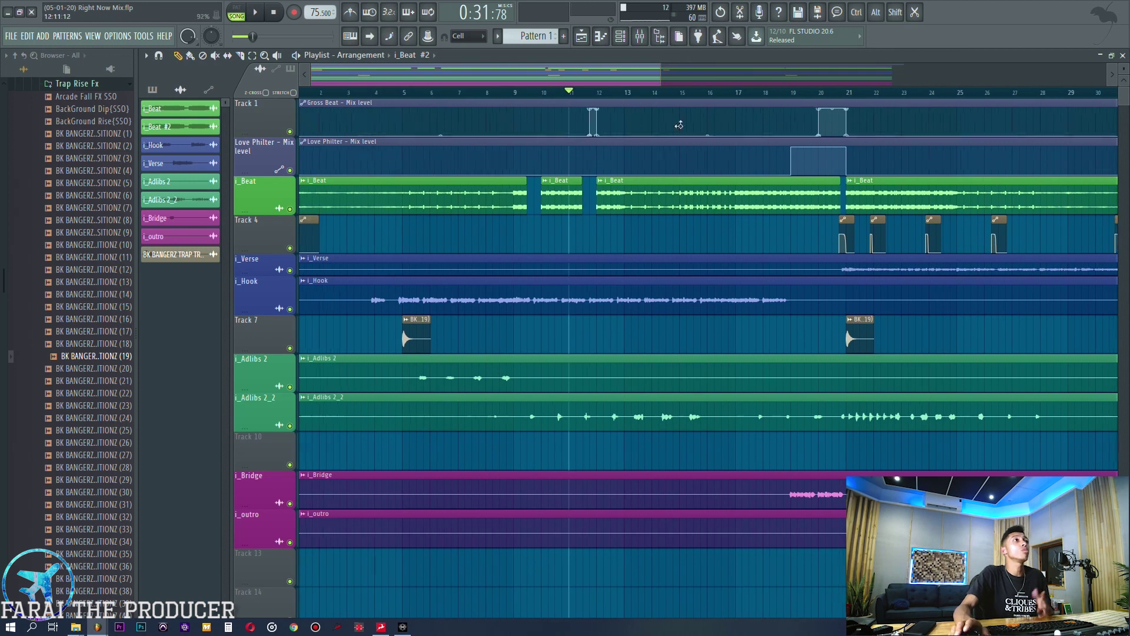
{"action": "left_click", "coordinate": [640, 36]}
{"action": "left_click", "coordinate": [385, 194]}
{"action": "left_click", "coordinate": [406, 191]}
{"action": "left_click", "coordinate": [381, 195]}
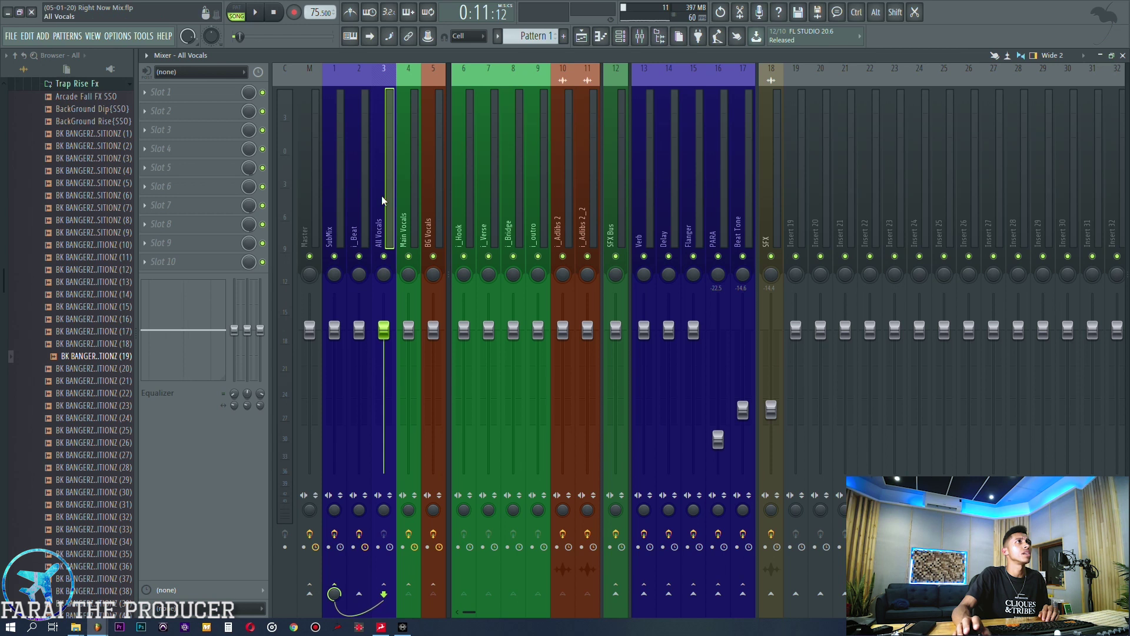
{"action": "right_click", "coordinate": [249, 135]}
{"action": "left_click", "coordinate": [281, 210]}
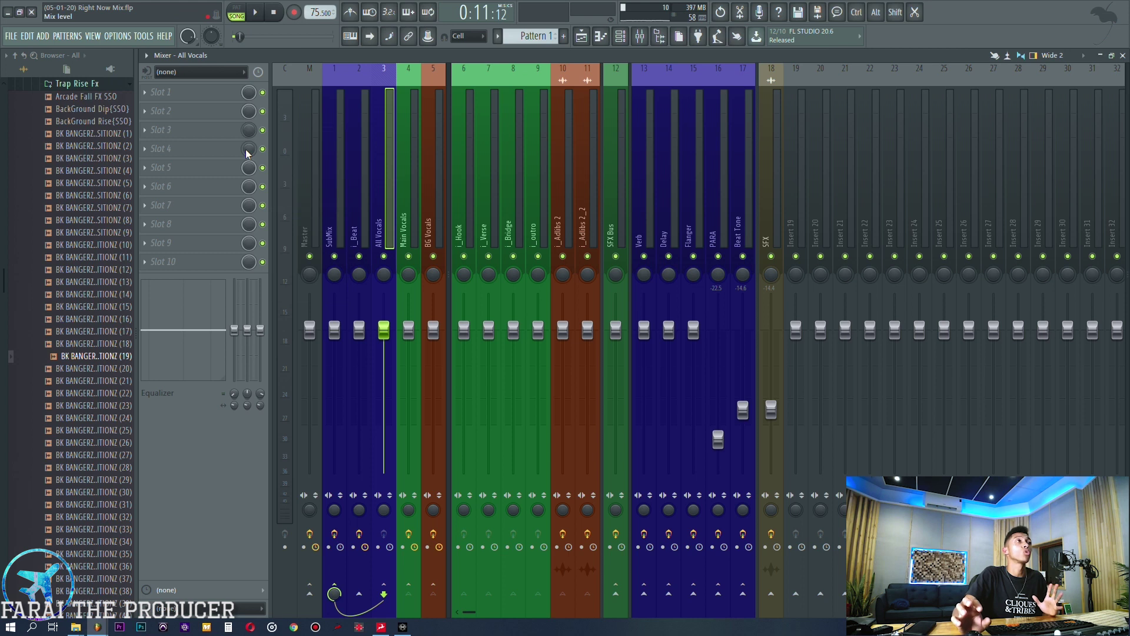
{"action": "left_click", "coordinate": [248, 148]}
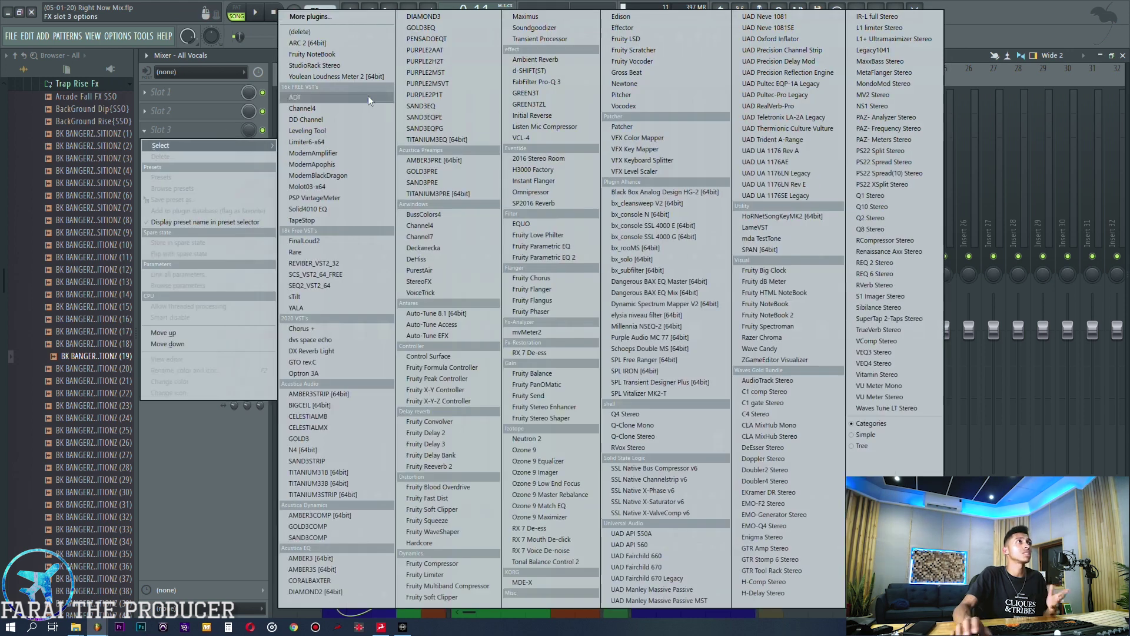
{"action": "left_click", "coordinate": [541, 259]}
{"action": "left_click_drag", "start_coordinate": [197, 61], "coordinate": [579, 156]}
Rename the EQ in slot 3 of All Vocals as Filter and load its Radio preset
{"action": "middle_click", "coordinate": [206, 135]}
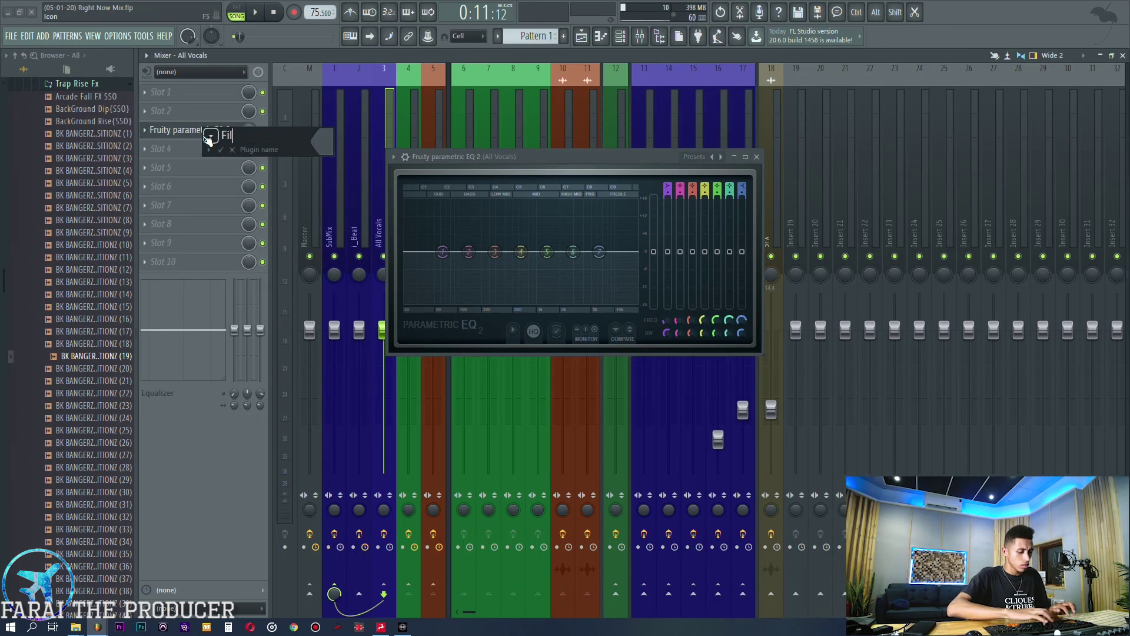
{"action": "key", "text": "Return"}
{"action": "left_click", "coordinate": [393, 157]}
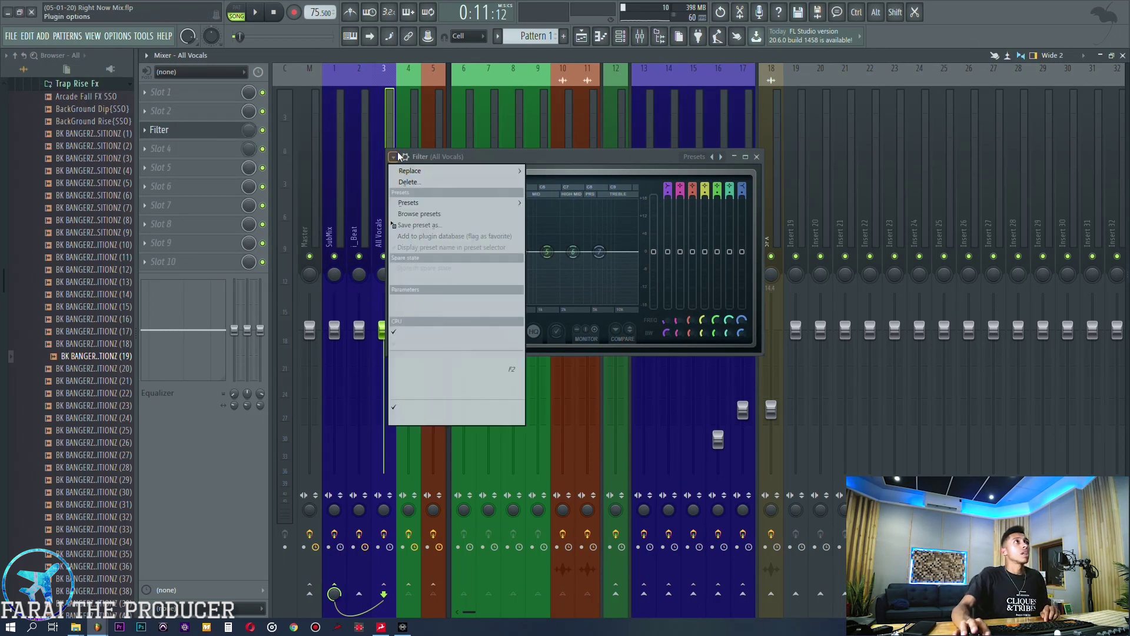
{"action": "mouse_move", "coordinate": [424, 203]}
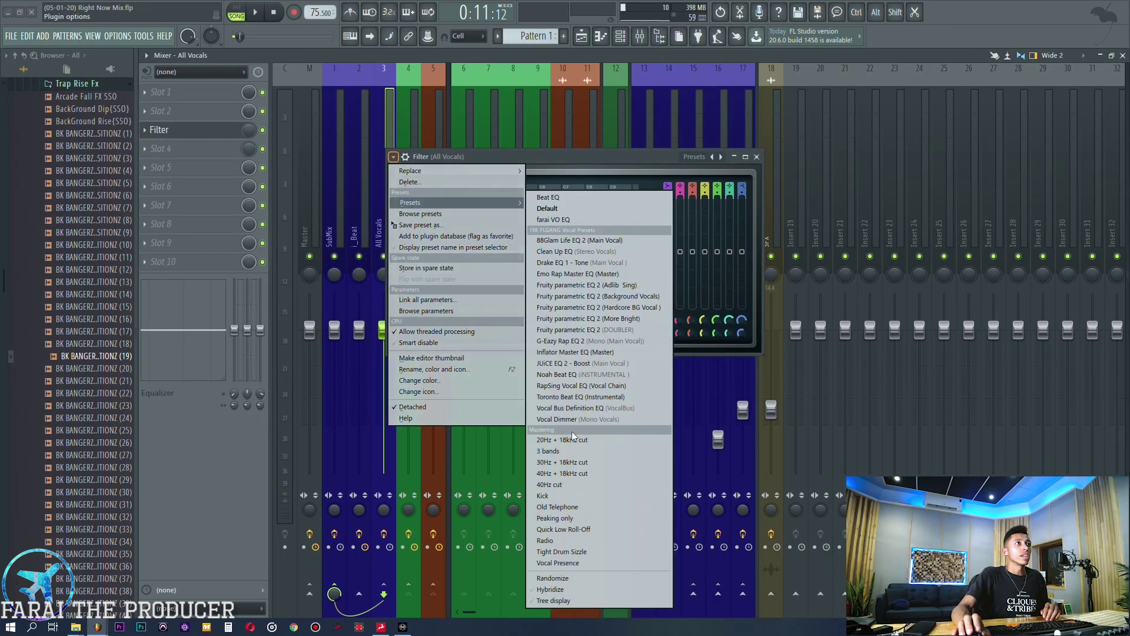
{"action": "left_click", "coordinate": [568, 541]}
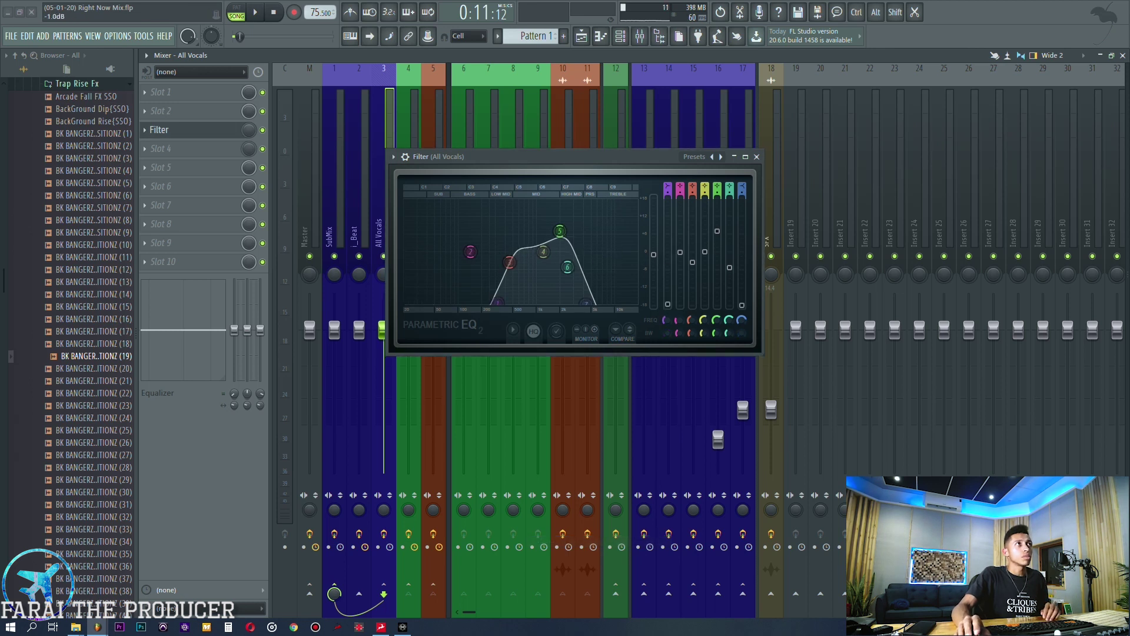
Load Fruity Flangus into effect slot 4 of the All Vocals mixer track
{"action": "left_click", "coordinate": [206, 144]}
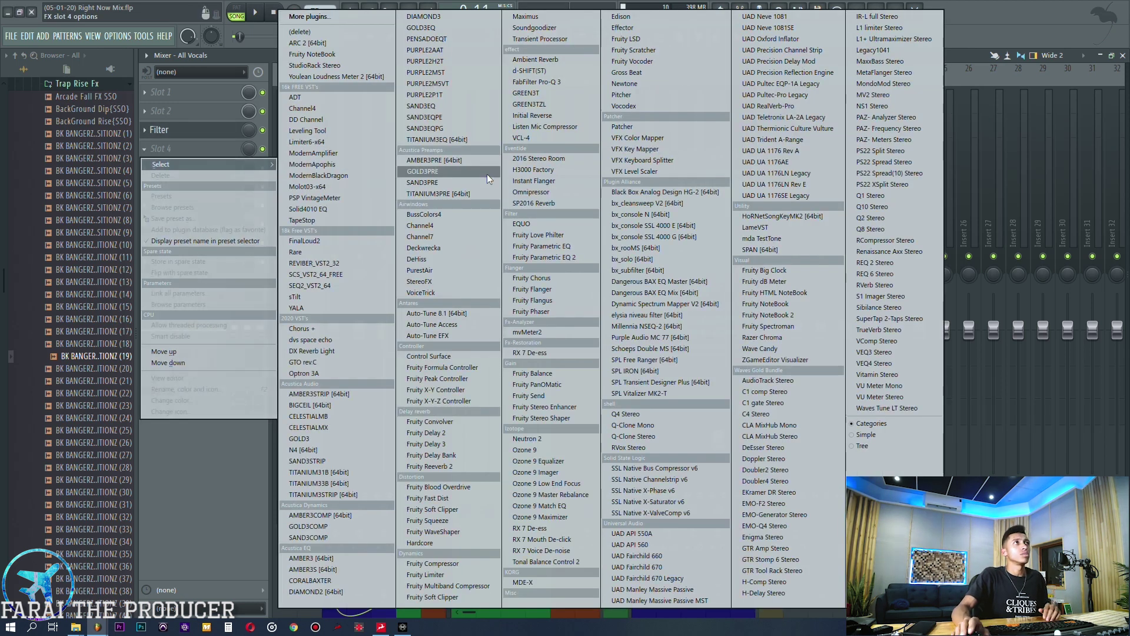
{"action": "left_click", "coordinate": [548, 300]}
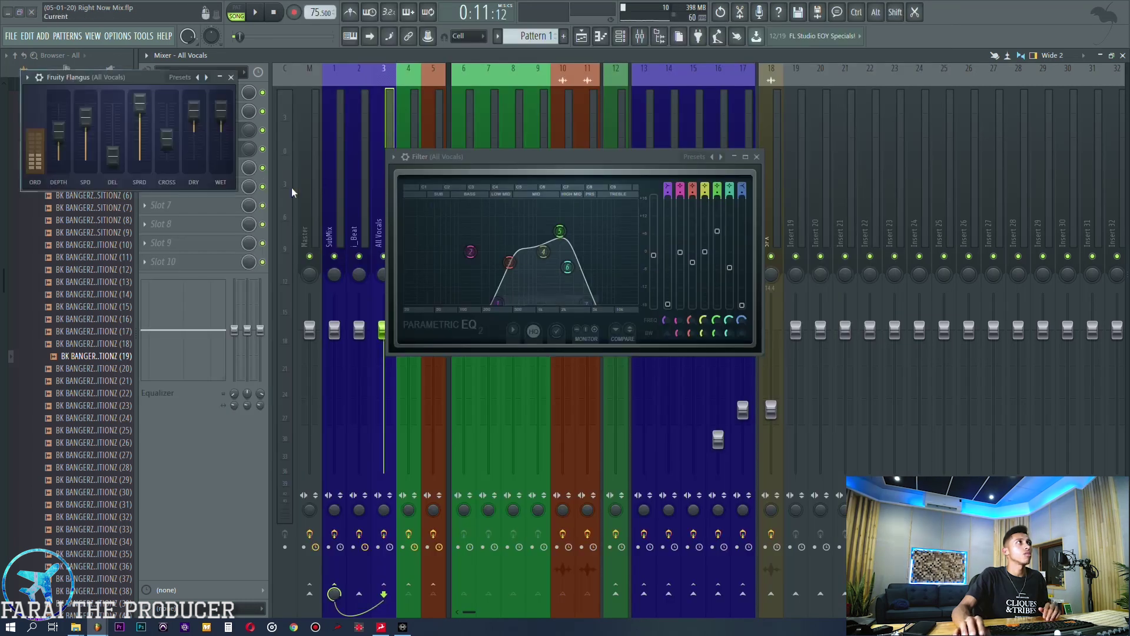
{"action": "left_click_drag", "start_coordinate": [168, 79], "coordinate": [242, 282]}
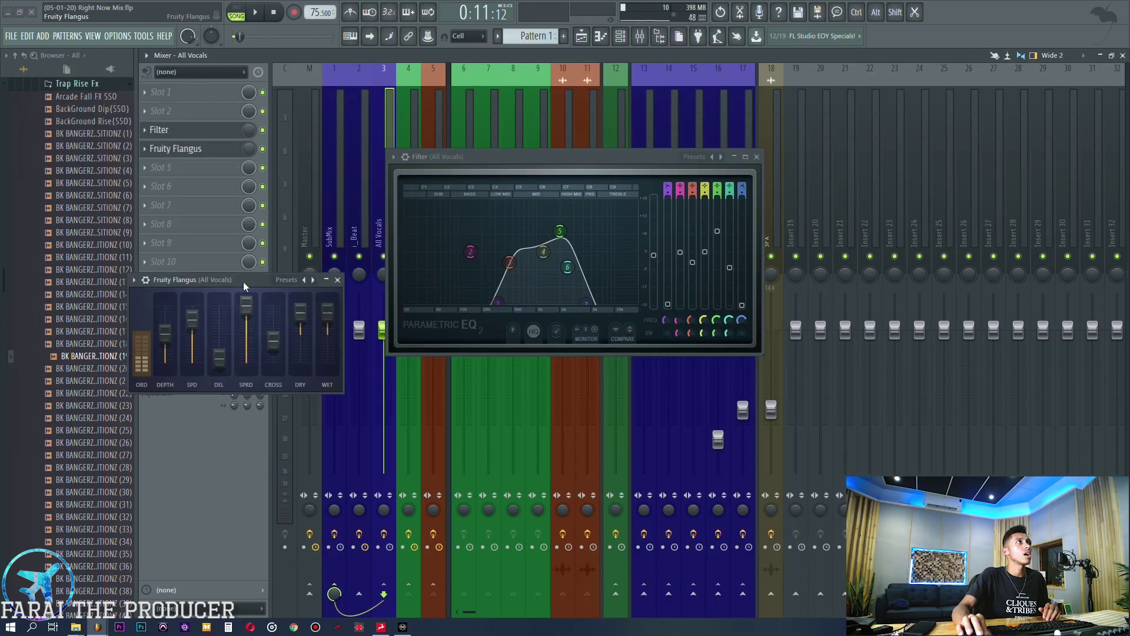
Link the Fruity Flangus mix level to the Slot 3 - Mix level automation clip, and close both effect windows
{"action": "right_click", "coordinate": [249, 150]}
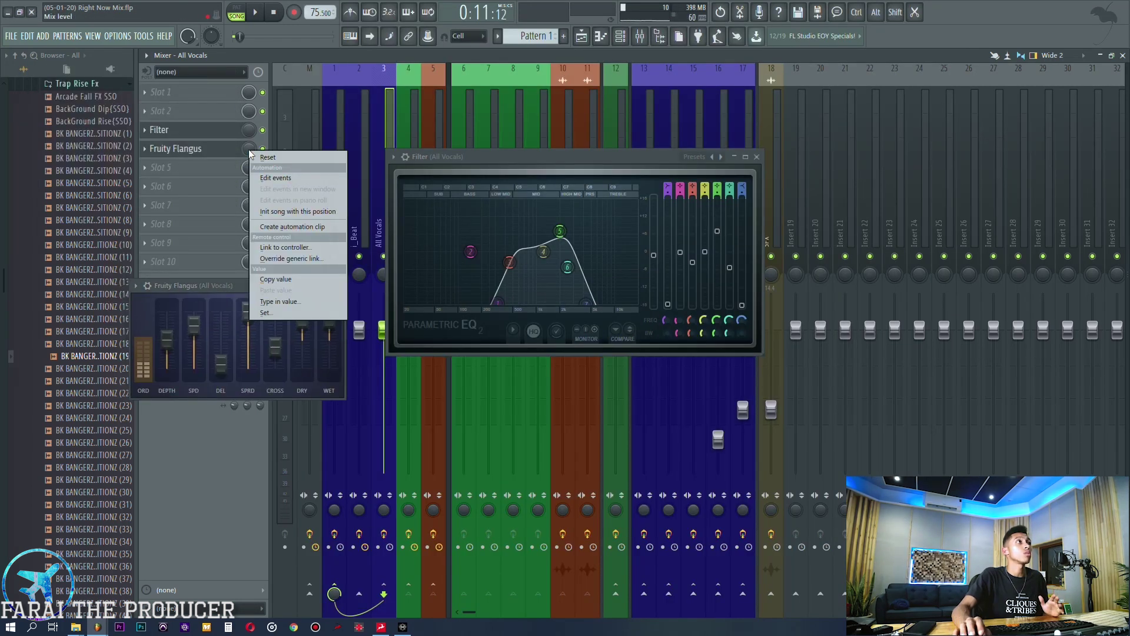
{"action": "left_click", "coordinate": [286, 247]}
{"action": "left_click", "coordinate": [504, 286]}
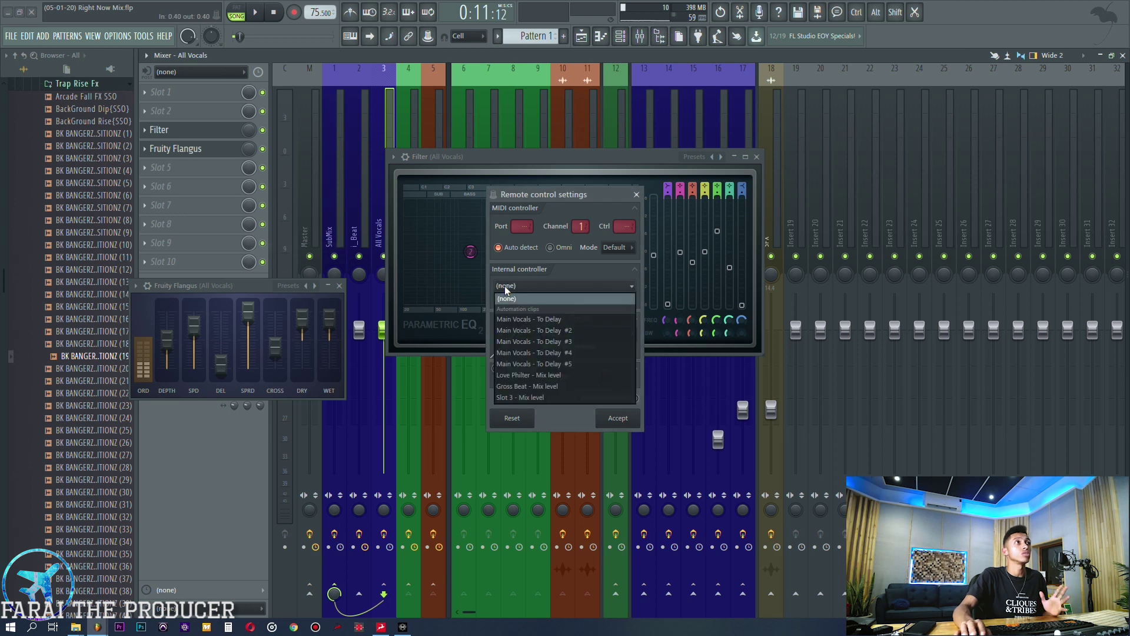
{"action": "left_click", "coordinate": [525, 398]}
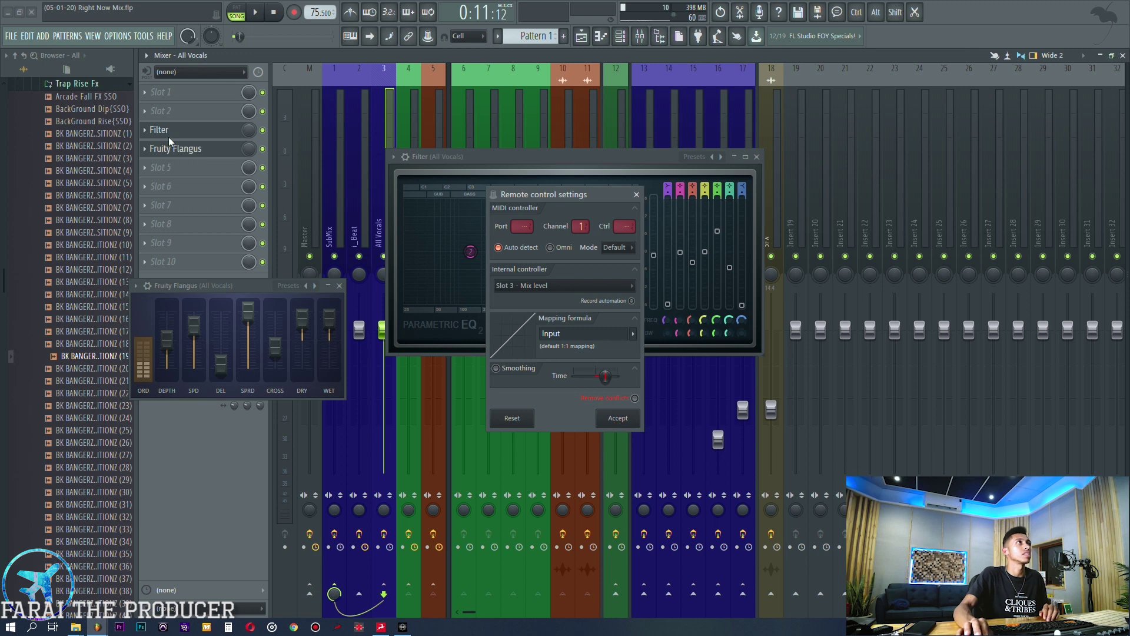
{"action": "left_click", "coordinate": [615, 425]}
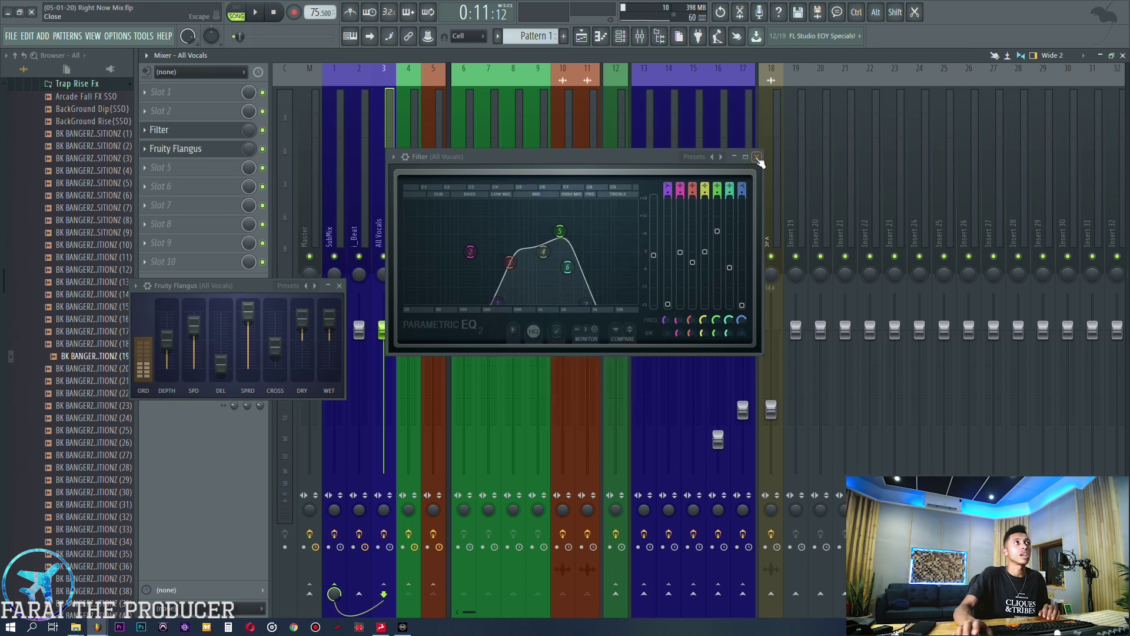
{"action": "left_click", "coordinate": [758, 158]}
{"action": "left_click", "coordinate": [339, 285]}
Insert an empty playlist track above i_Hook and move the Slot 3 - Mix level automation clip onto it
{"action": "left_click", "coordinate": [585, 42]}
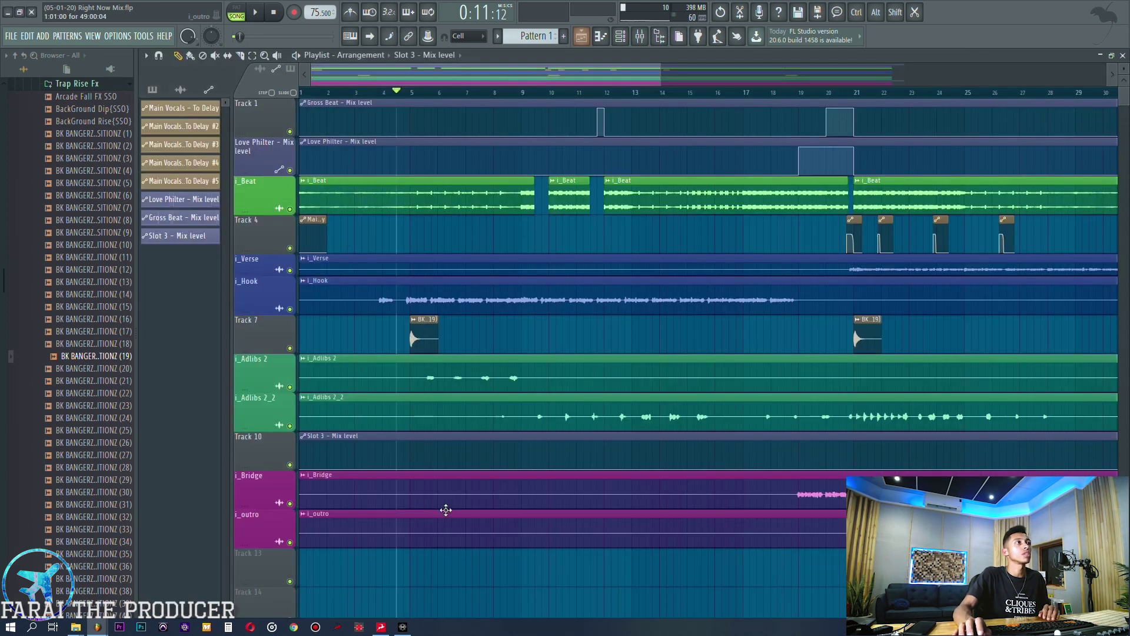
{"action": "right_click", "coordinate": [250, 267]}
{"action": "left_click", "coordinate": [338, 494]}
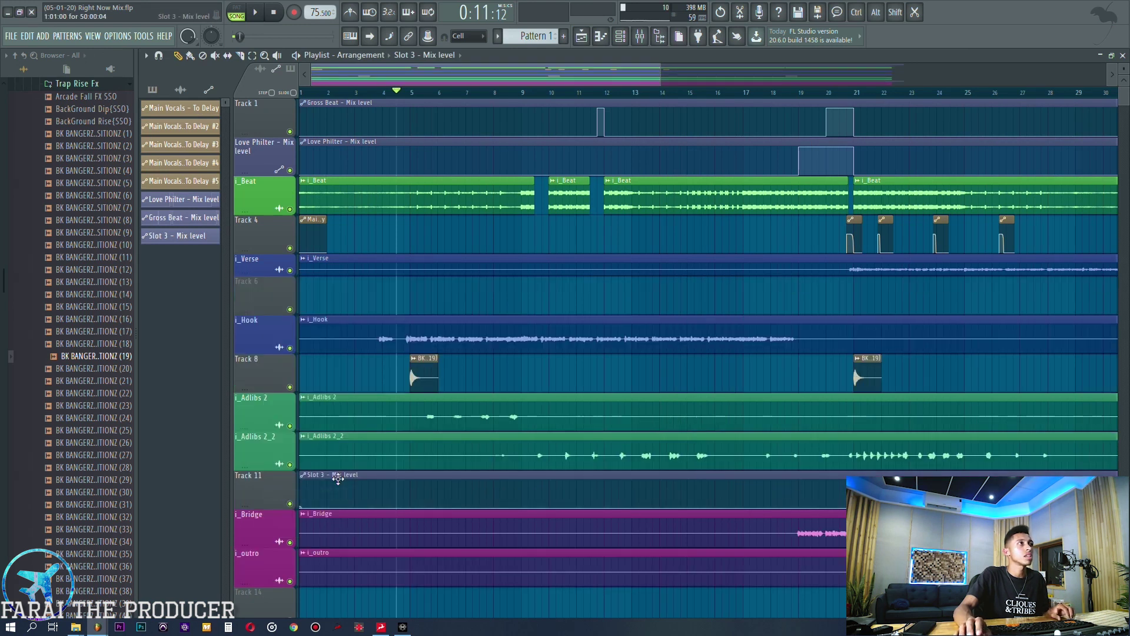
{"action": "left_click_drag", "start_coordinate": [338, 479], "coordinate": [339, 285]}
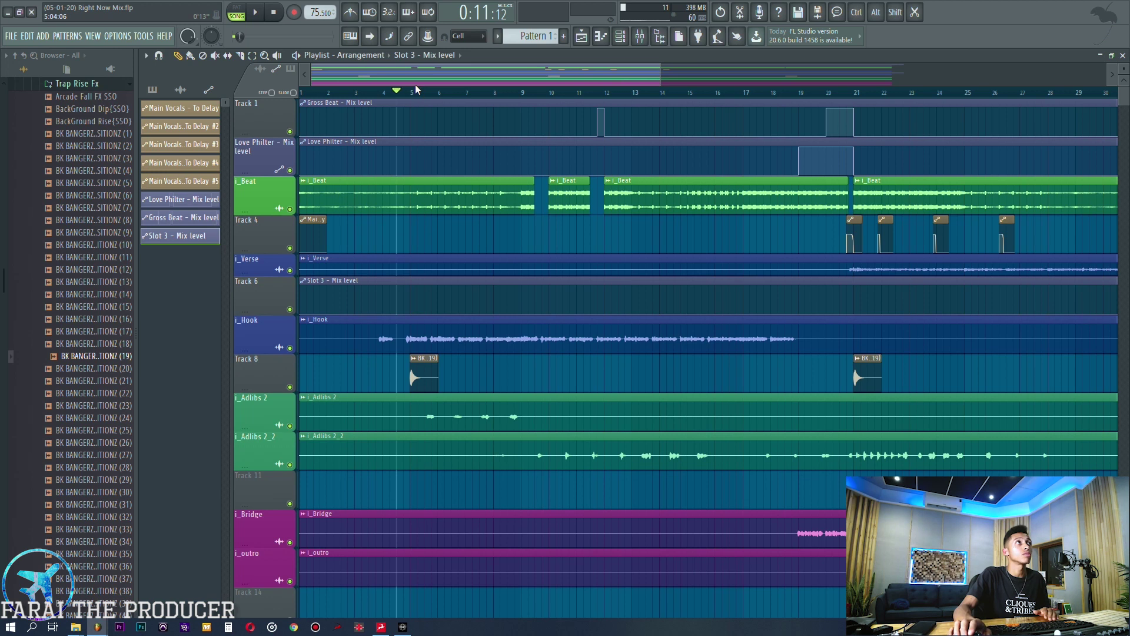
Raise the Slot 3 - Mix level automation to full just before bar 5, where the main hook vocal starts
{"action": "scroll", "coordinate": [415, 88], "scroll_direction": "up", "scroll_amount": 5}
{"action": "right_click", "coordinate": [406, 308]}
{"action": "left_click_drag", "start_coordinate": [405, 308], "coordinate": [378, 287]}
{"action": "left_click_drag", "start_coordinate": [400, 76], "coordinate": [425, 77]}
Drop the Slot 3 - Mix level automation to zero just before bar 9, enlarging the i_Hook track to align it with the vocal
{"action": "right_click", "coordinate": [646, 293]}
{"action": "left_click_drag", "start_coordinate": [647, 293], "coordinate": [654, 282]}
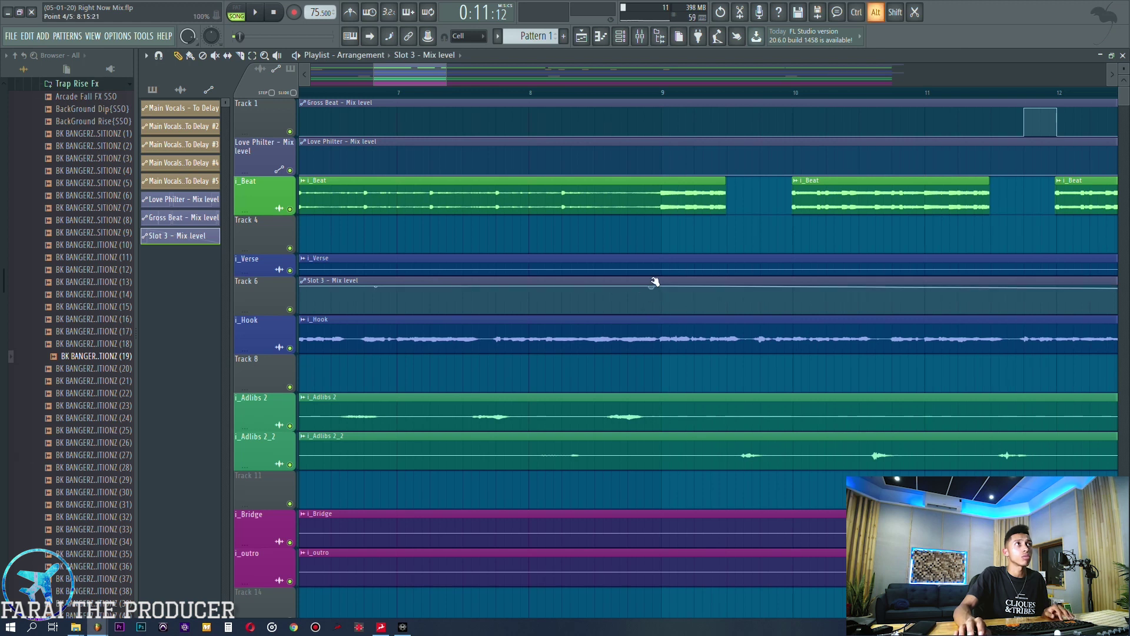
{"action": "scroll", "coordinate": [667, 96], "scroll_direction": "up", "scroll_amount": 5}
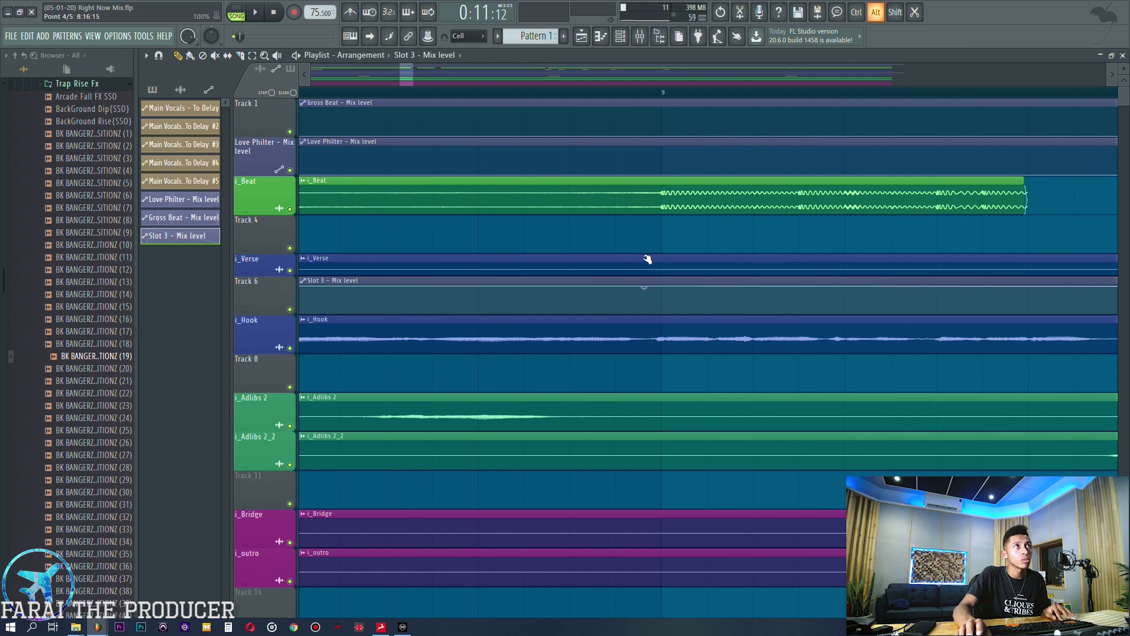
{"action": "left_click_drag", "start_coordinate": [266, 348], "coordinate": [259, 441]}
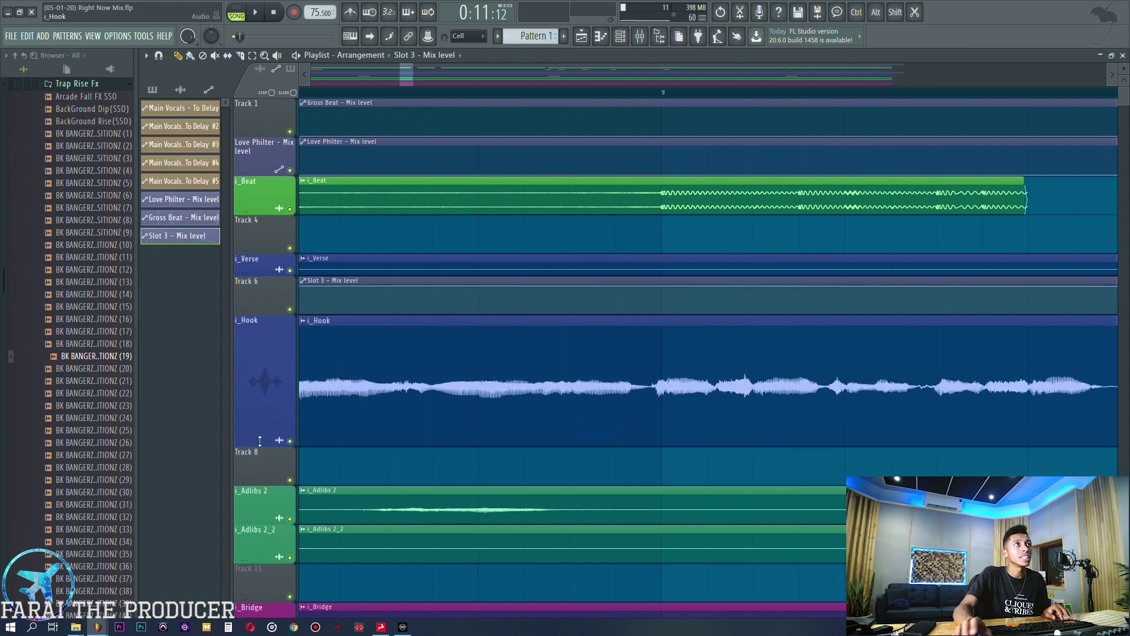
{"action": "left_click_drag", "start_coordinate": [668, 299], "coordinate": [660, 345]}
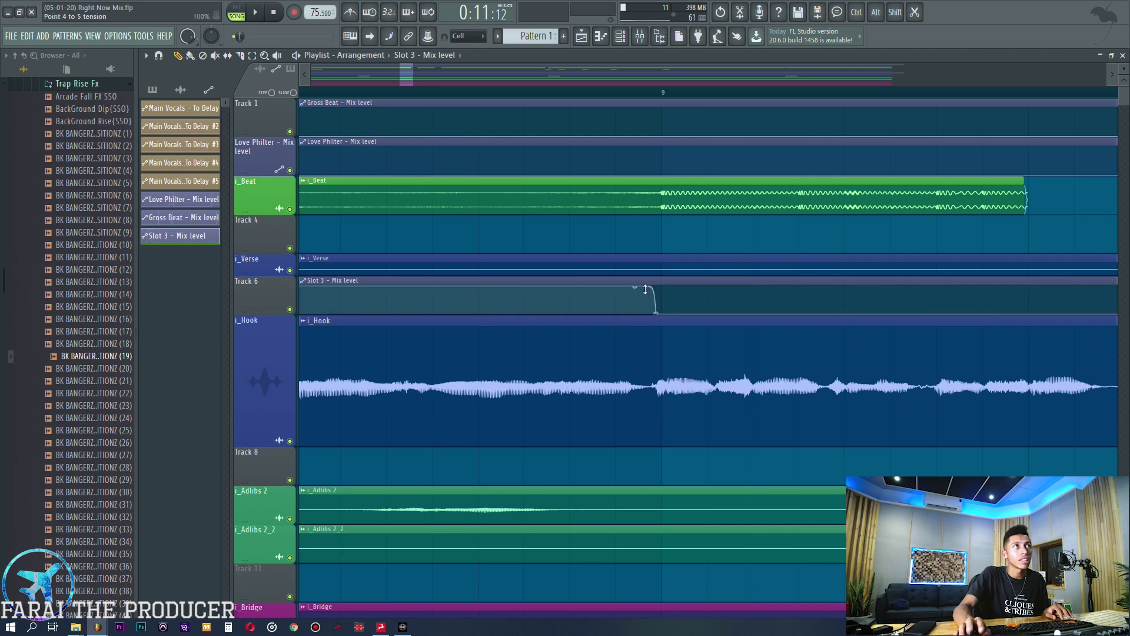
{"action": "scroll", "coordinate": [568, 94], "scroll_direction": "down", "scroll_amount": 5}
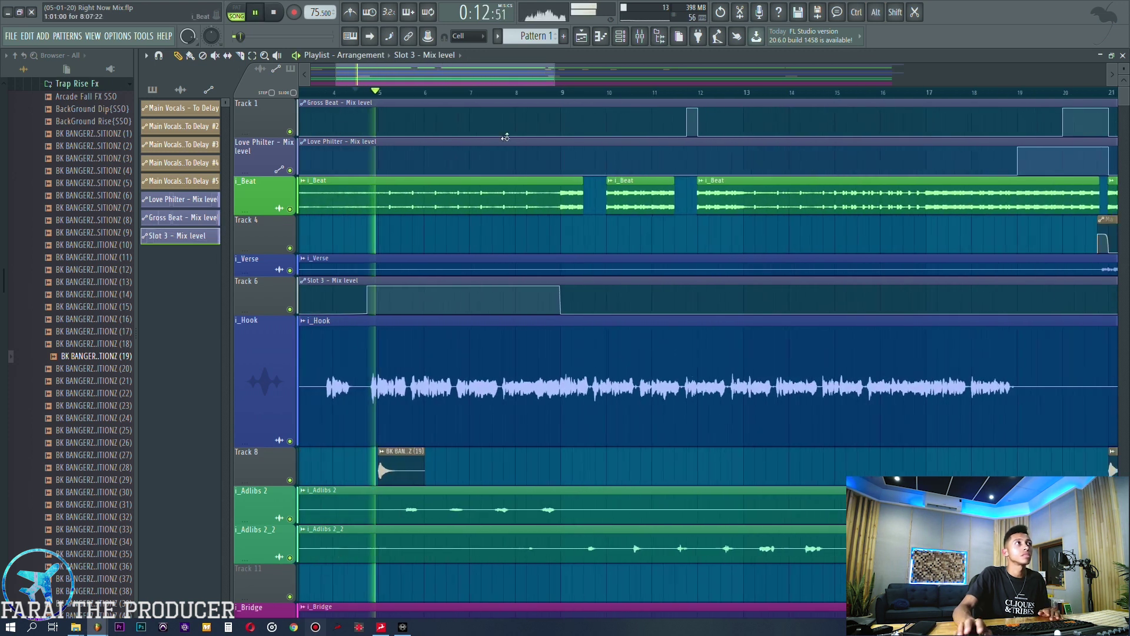
Play the hook and check how Filter and Fruity Flangus on All Vocals follow the automation
{"action": "left_click", "coordinate": [639, 36]}
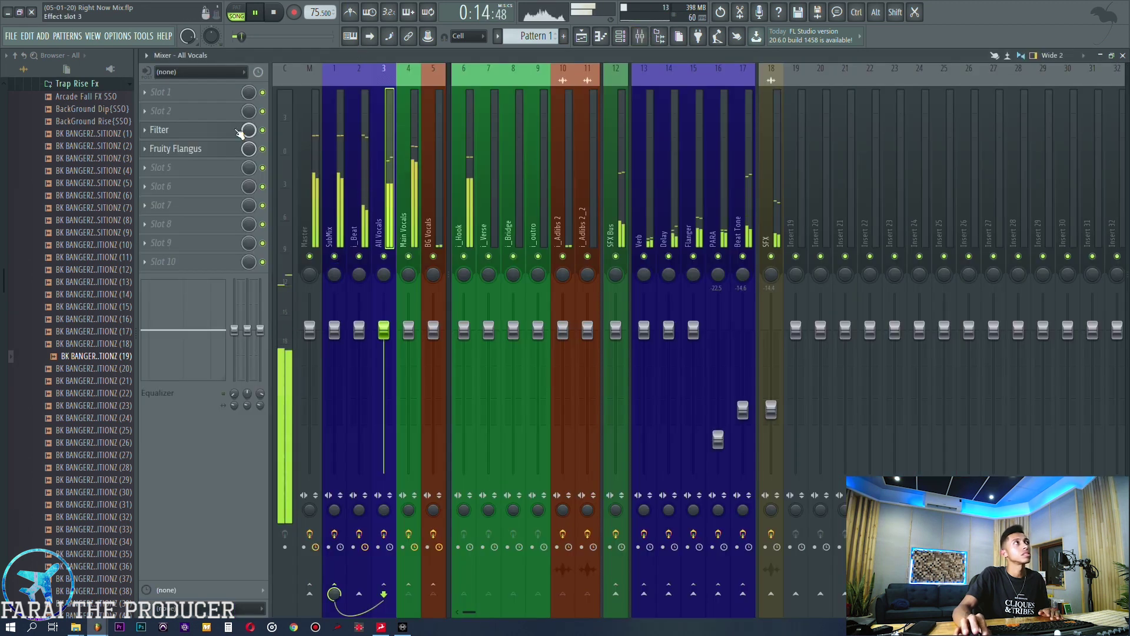
{"action": "left_click", "coordinate": [160, 130]}
{"action": "left_click", "coordinate": [175, 149]}
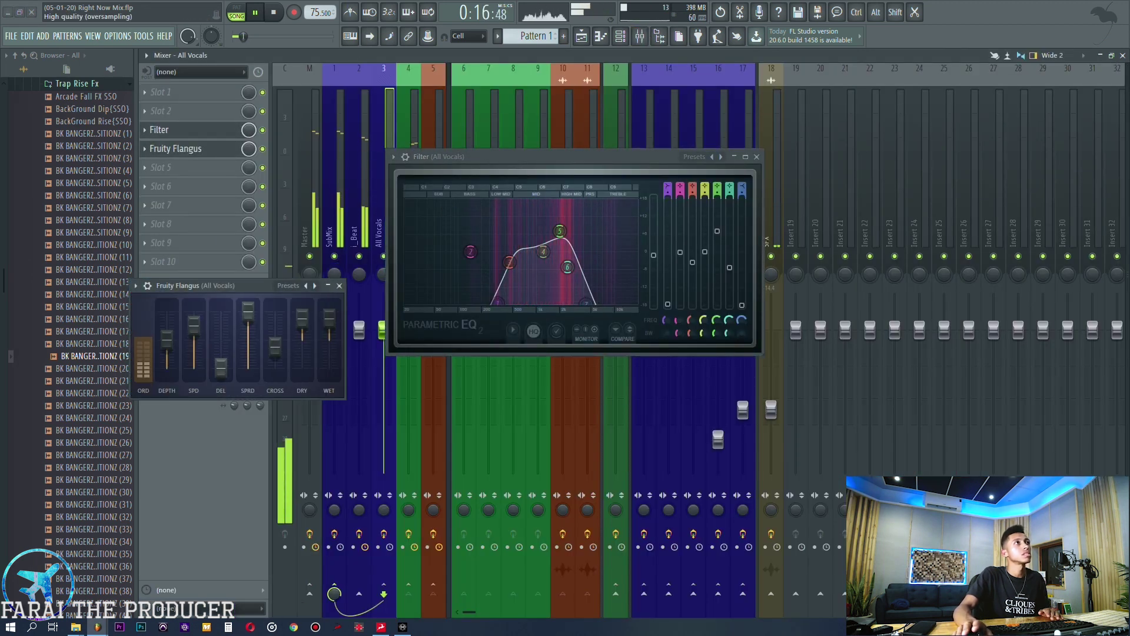
{"action": "left_click_drag", "start_coordinate": [203, 285], "coordinate": [783, 378]}
{"action": "left_click", "coordinate": [757, 157]}
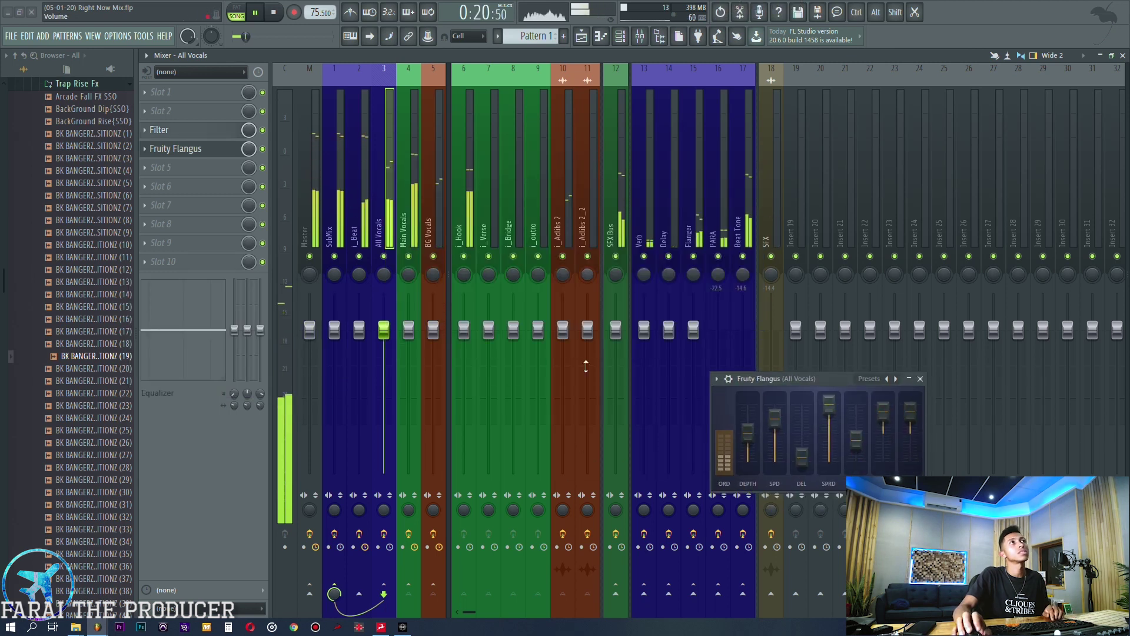
{"action": "key", "text": "F5"}
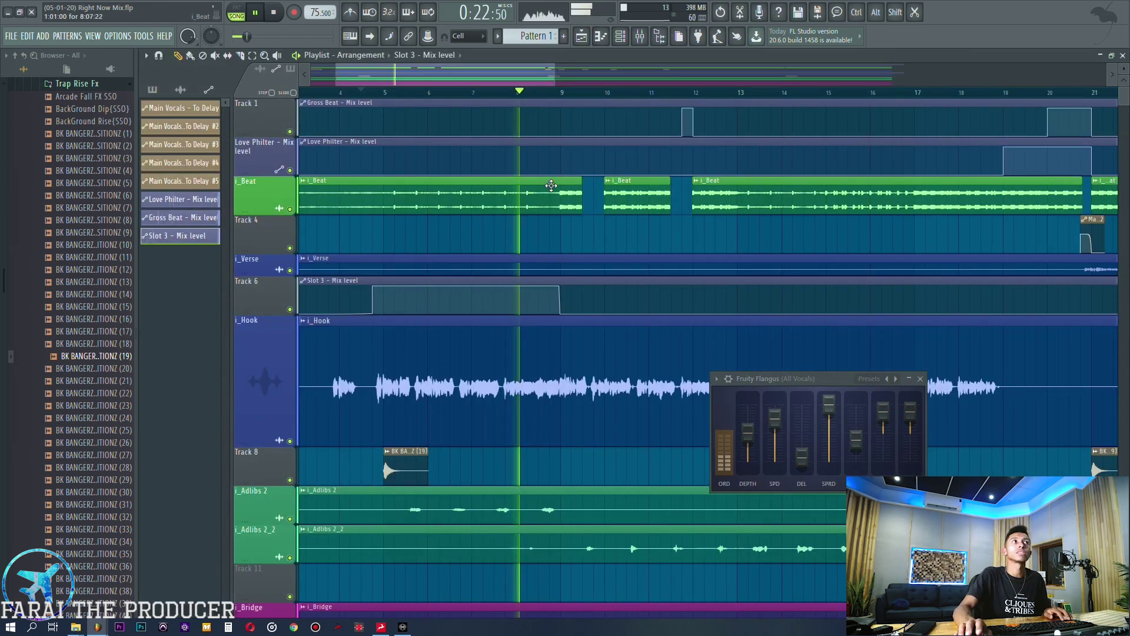
{"action": "key", "text": "F9"}
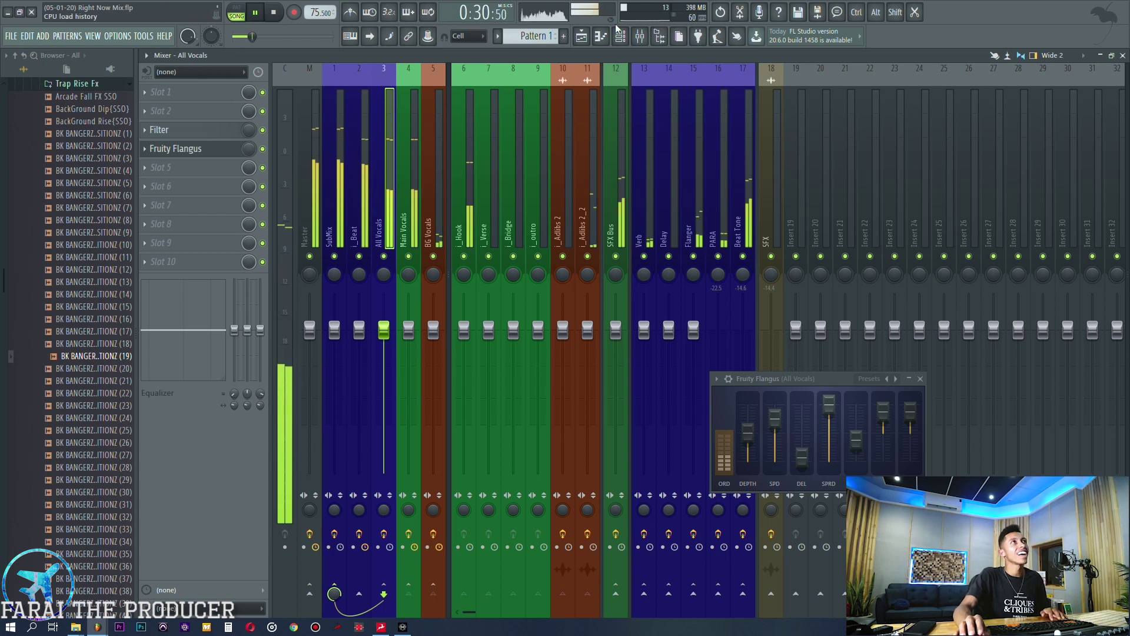
{"action": "key", "text": "F5"}
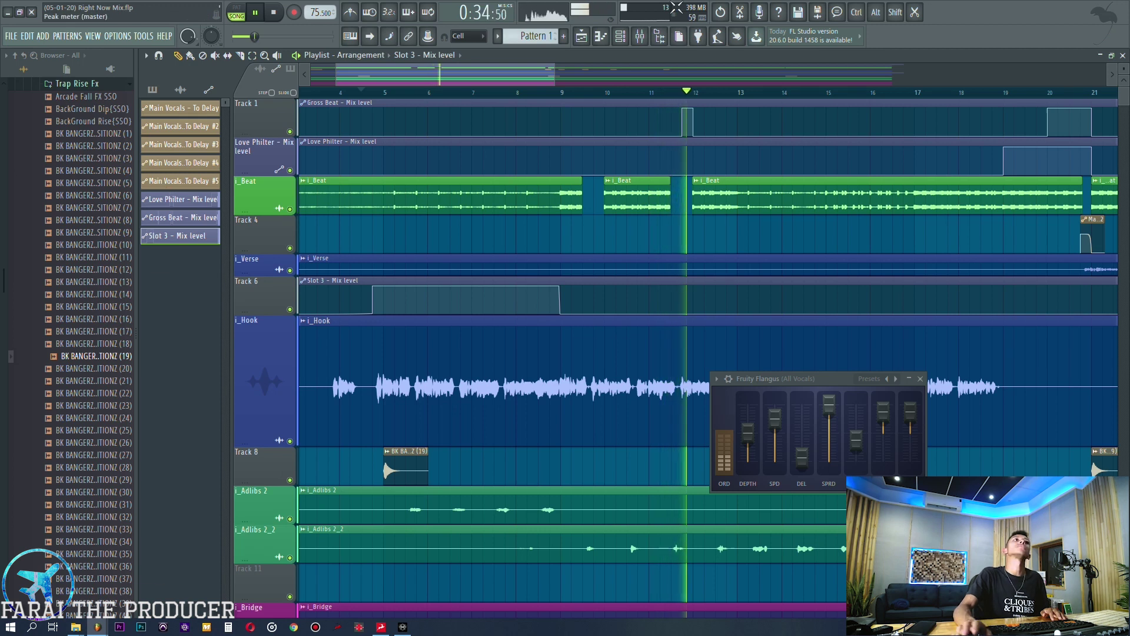
{"action": "key", "text": "space"}
Place Main Vocals - To Delay #2 automation clips on Track 4 at the two beat gaps after bars 9 and 11 during playback
{"action": "key", "text": "F9"}
{"action": "key", "text": "F5"}
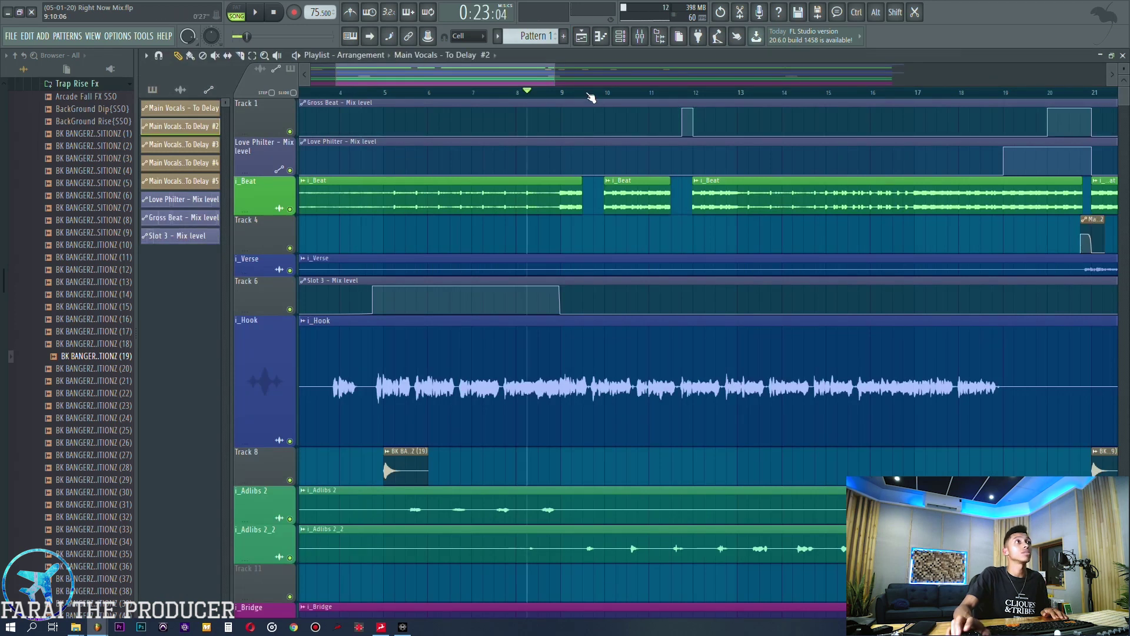
{"action": "scroll", "coordinate": [590, 97], "scroll_direction": "up", "scroll_amount": 5}
{"action": "key", "text": "space"}
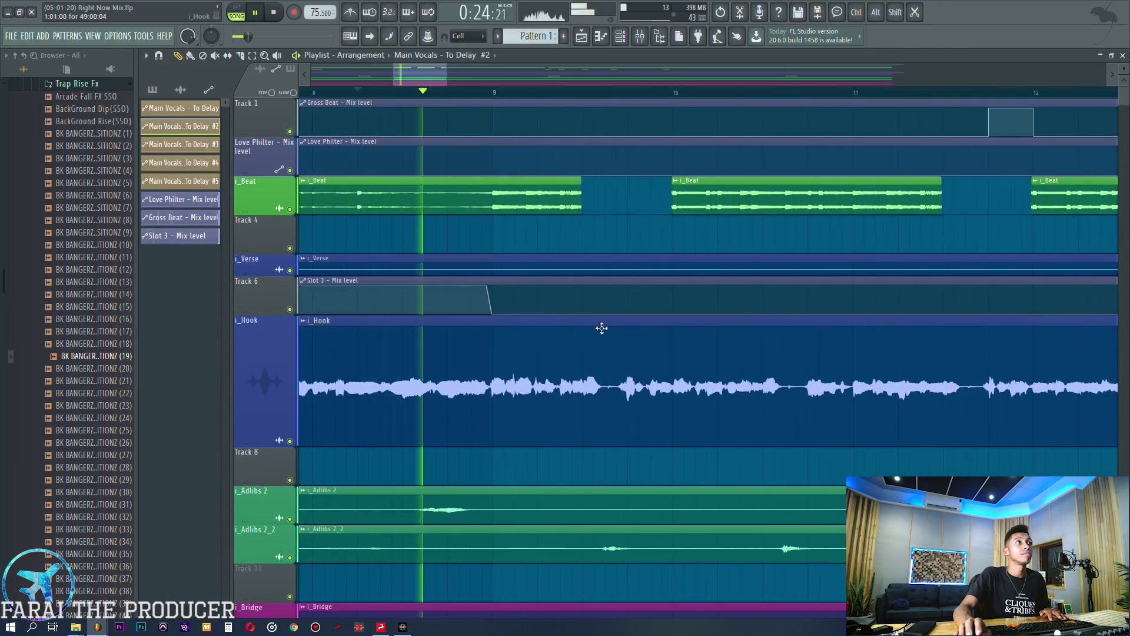
{"action": "left_click", "coordinate": [615, 246]}
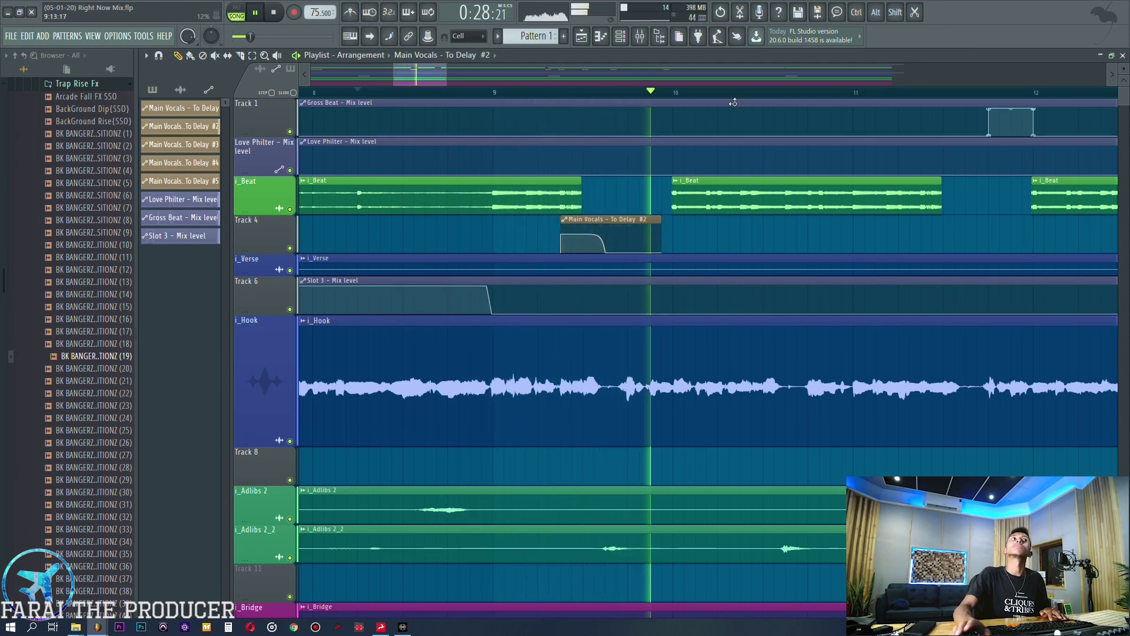
{"action": "left_click", "coordinate": [922, 242]}
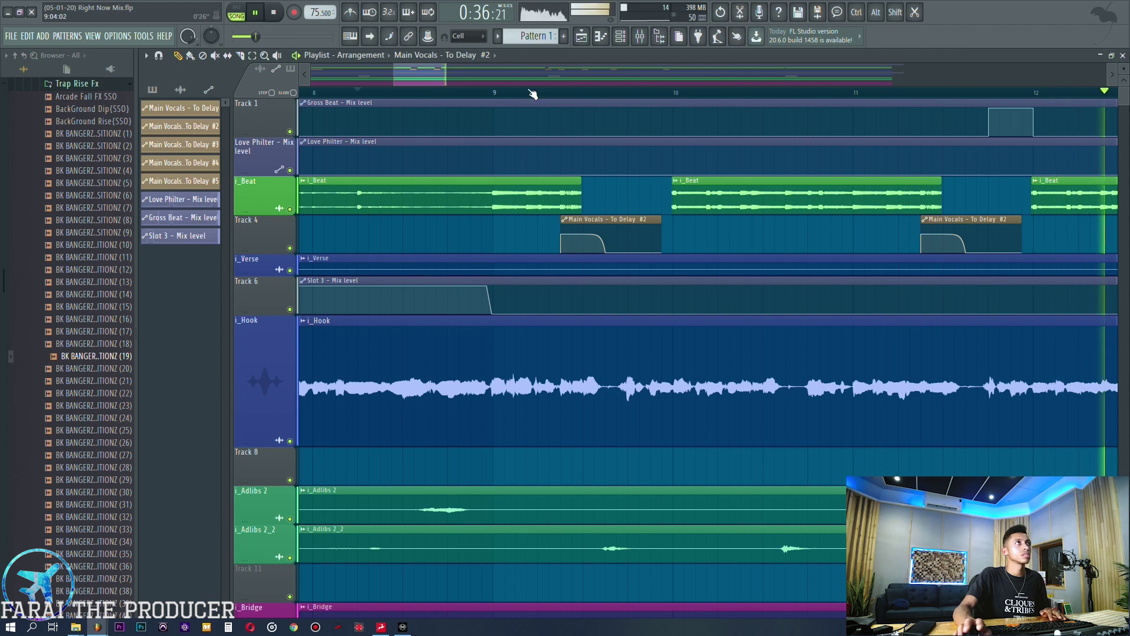
Load Gross Beat into effect slot 6 of the Delay mixer track and choose the Complex 3 time preset
{"action": "key", "text": "F9"}
{"action": "left_click", "coordinate": [659, 178]}
{"action": "left_click", "coordinate": [179, 186]}
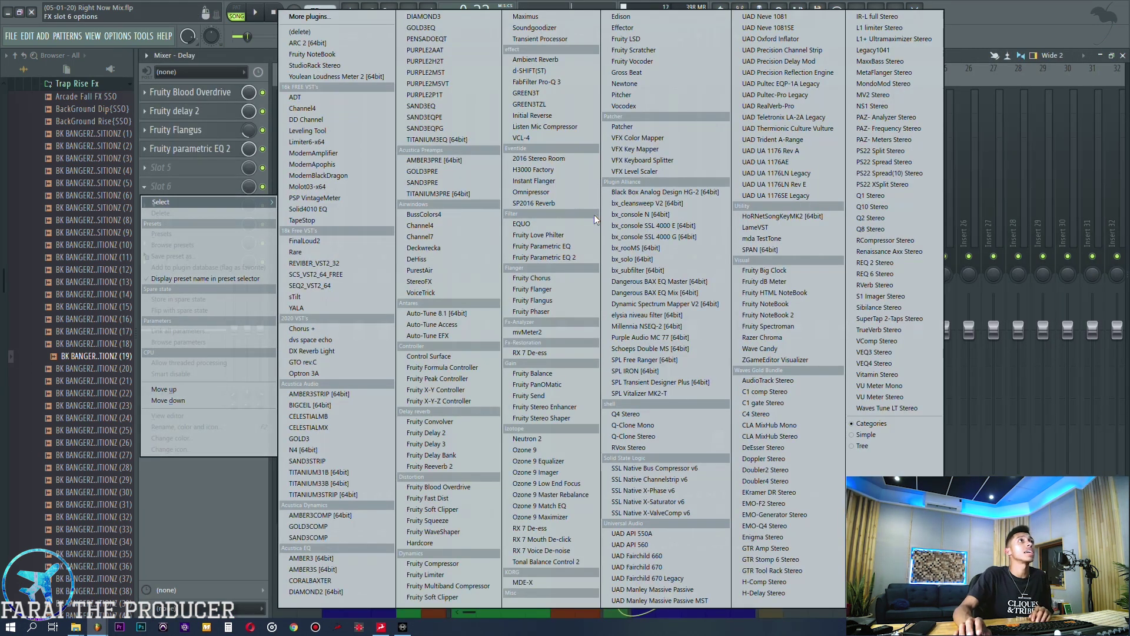
{"action": "left_click", "coordinate": [625, 74]}
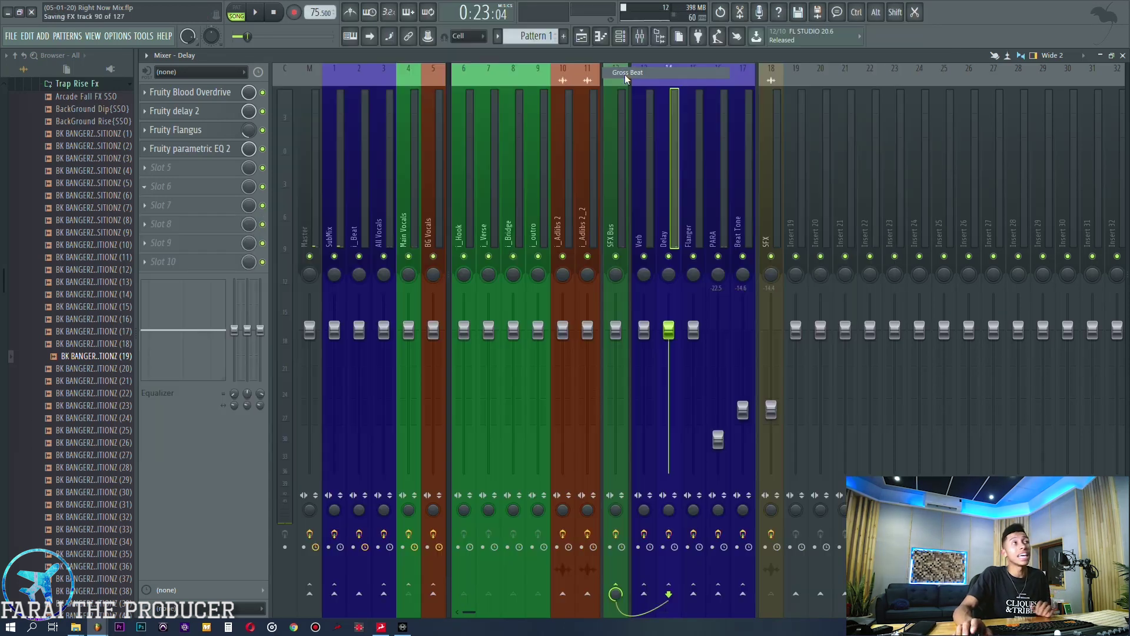
{"action": "left_click", "coordinate": [152, 232]}
{"action": "left_click", "coordinate": [157, 212]}
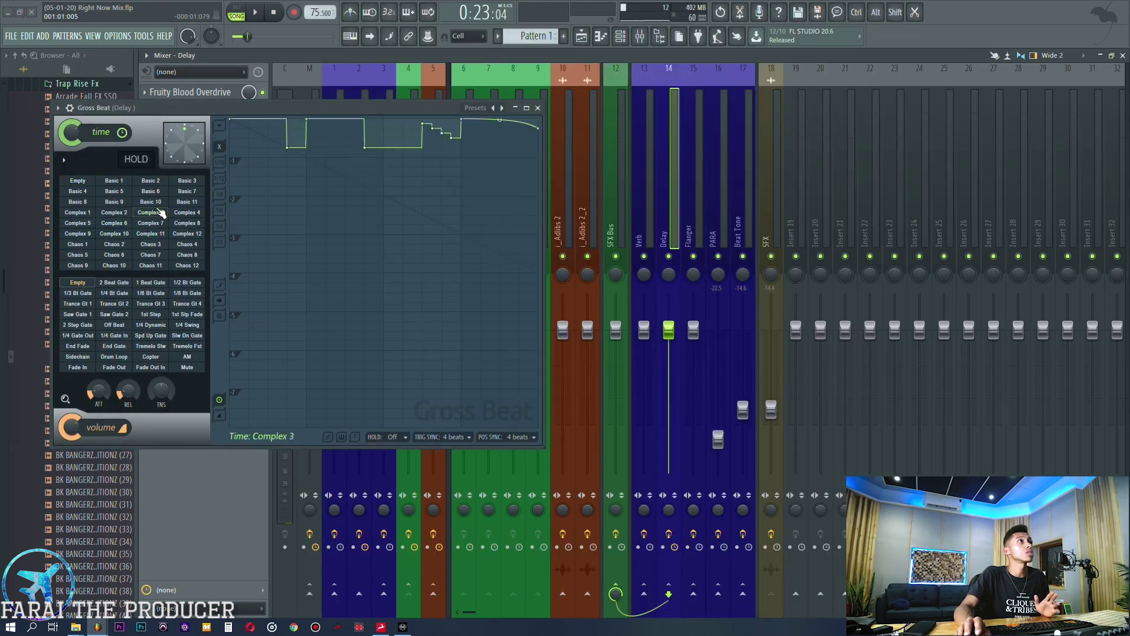
{"action": "left_click_drag", "start_coordinate": [184, 110], "coordinate": [784, 176]}
Play the song from bar 11 and switch the Delay track's Gross Beat to the Complex 6 time preset
{"action": "left_click", "coordinate": [582, 38]}
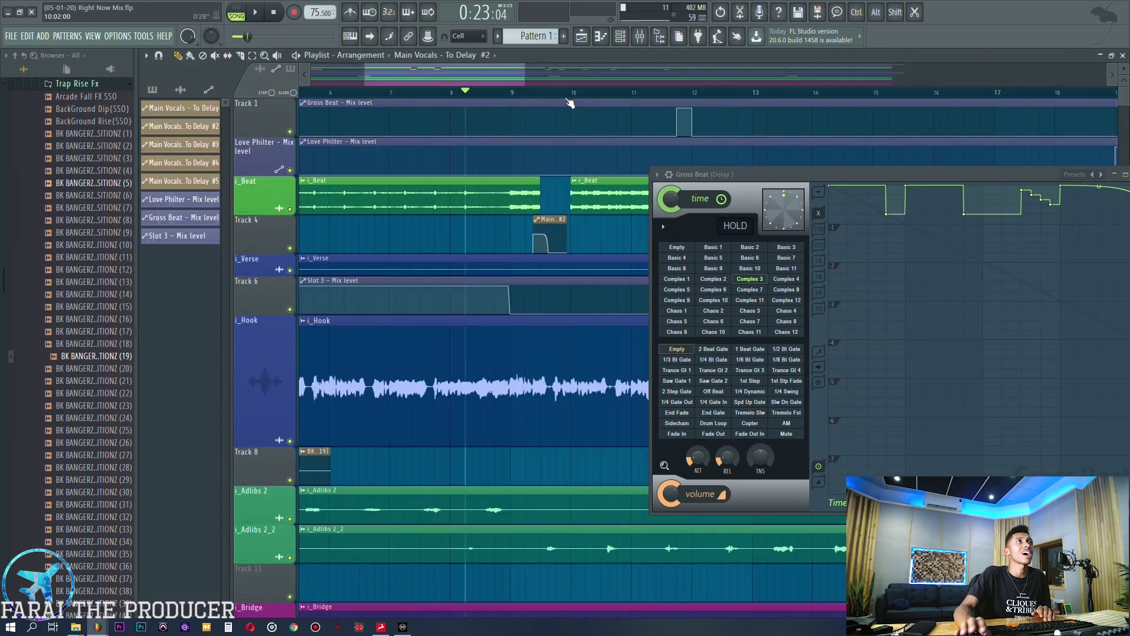
{"action": "left_click", "coordinate": [635, 92]}
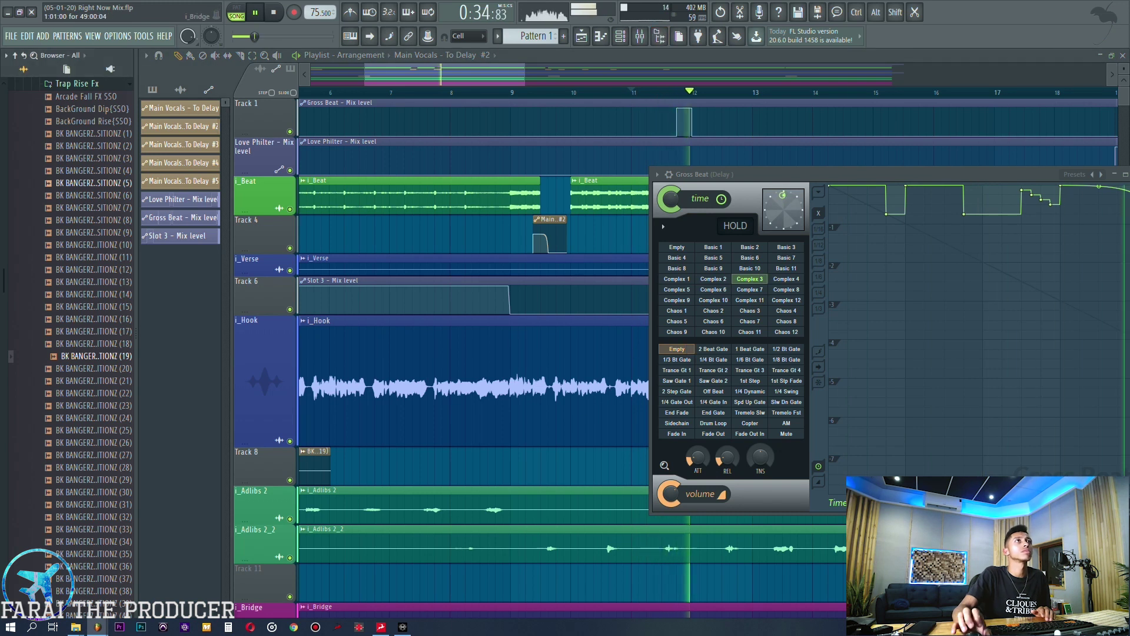
{"action": "left_click", "coordinate": [714, 289]}
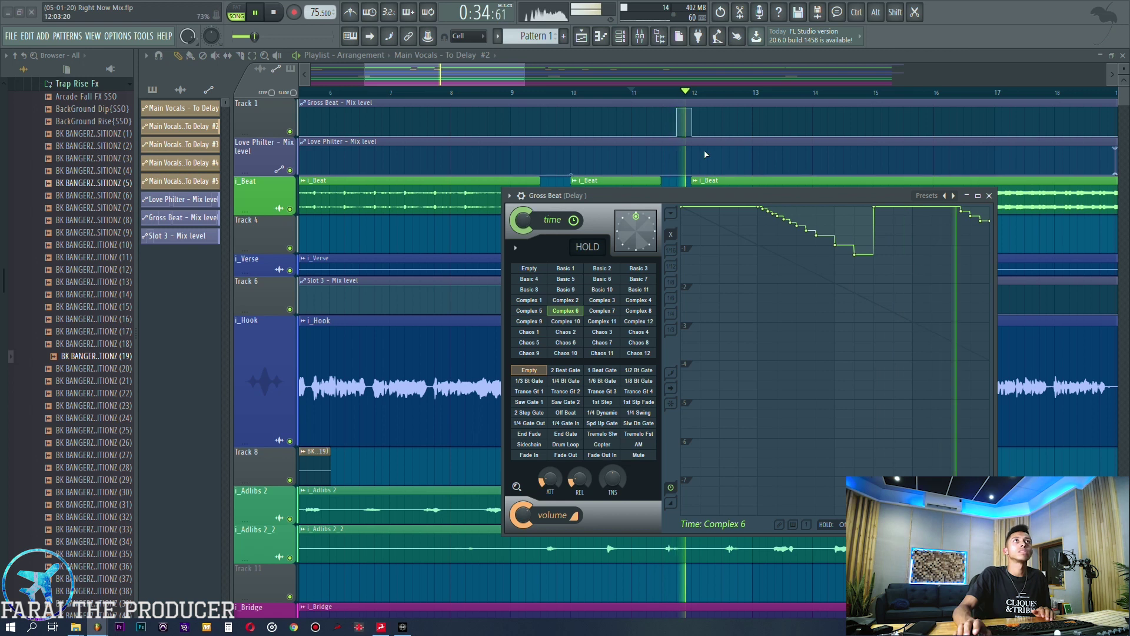
Switch the Delay track's Gross Beat to the Basic 7 time preset and play the beat gap after bar 11 with it
{"action": "left_click", "coordinate": [639, 278]}
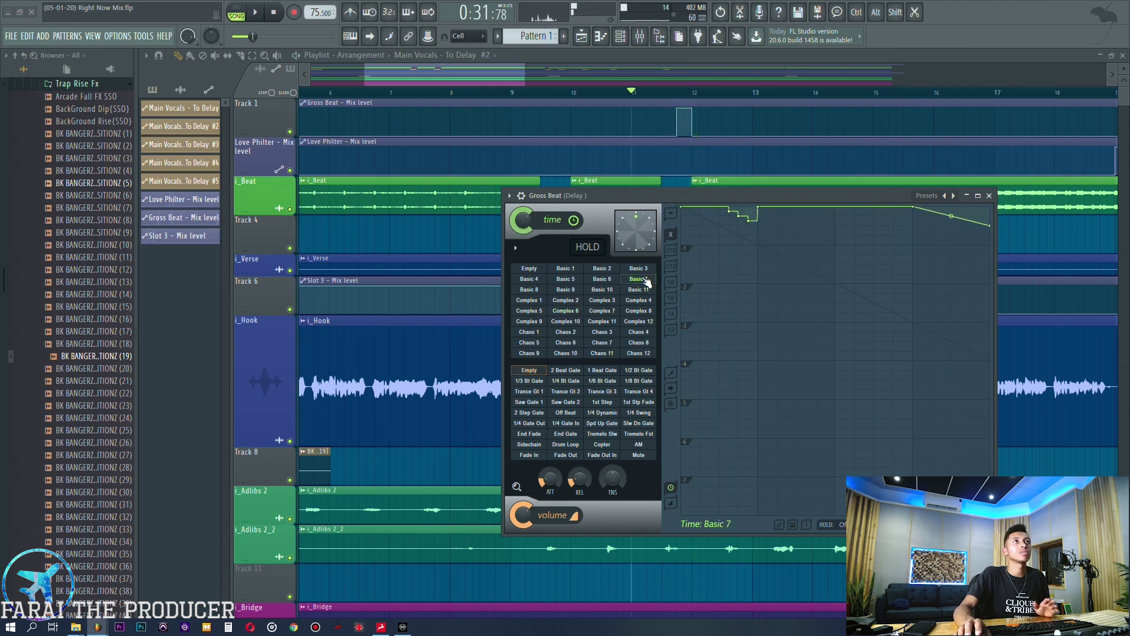
{"action": "left_click_drag", "start_coordinate": [654, 195], "coordinate": [504, 231]}
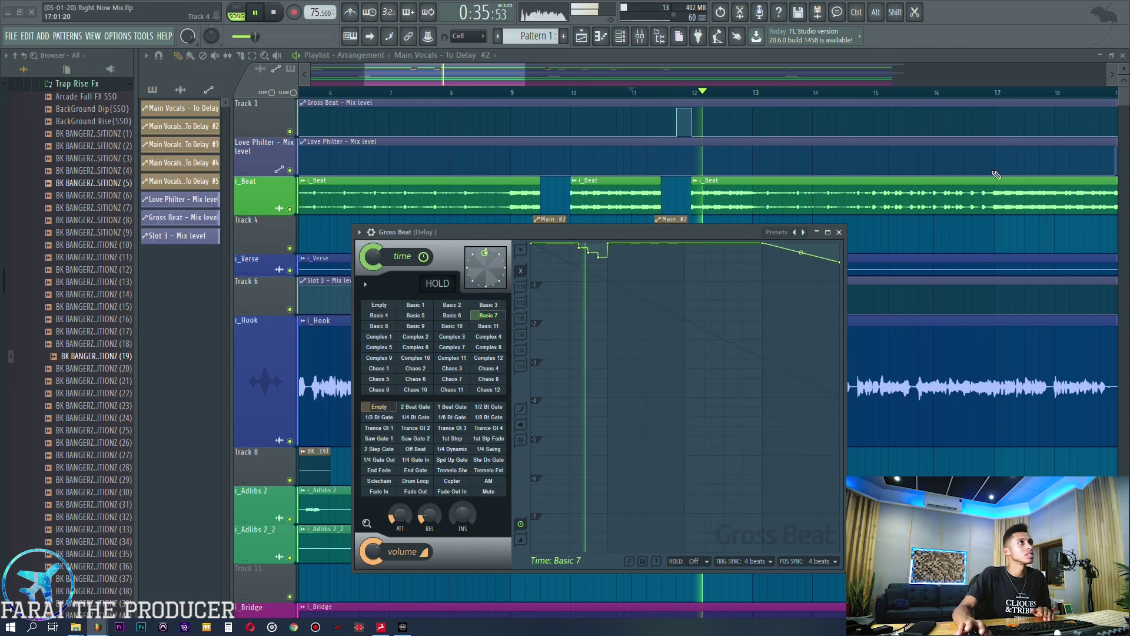
{"action": "left_click", "coordinate": [839, 232]}
{"action": "key", "text": "F9"}
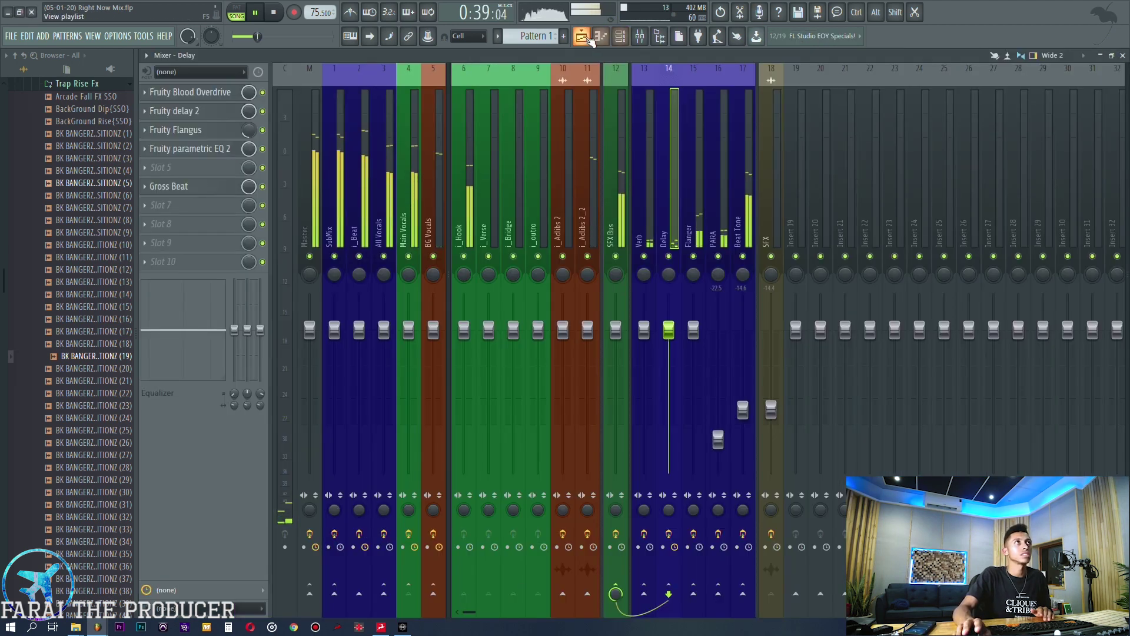
{"action": "key", "text": "F9"}
{"action": "key", "text": "space"}
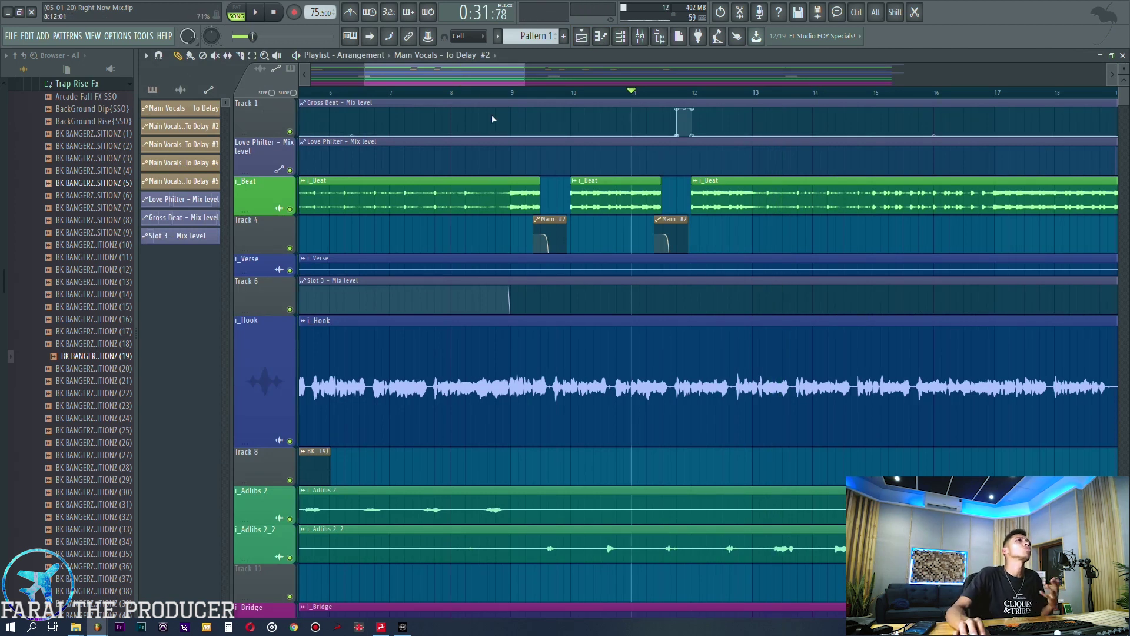
Raise the Slot 3 - Mix level automation on Track 6 to full across the bridge, from bar 19 to just before bar 21
{"action": "scroll", "coordinate": [493, 119], "scroll_direction": "down", "scroll_amount": 1}
{"action": "scroll", "coordinate": [493, 106], "scroll_direction": "down", "scroll_amount": 5}
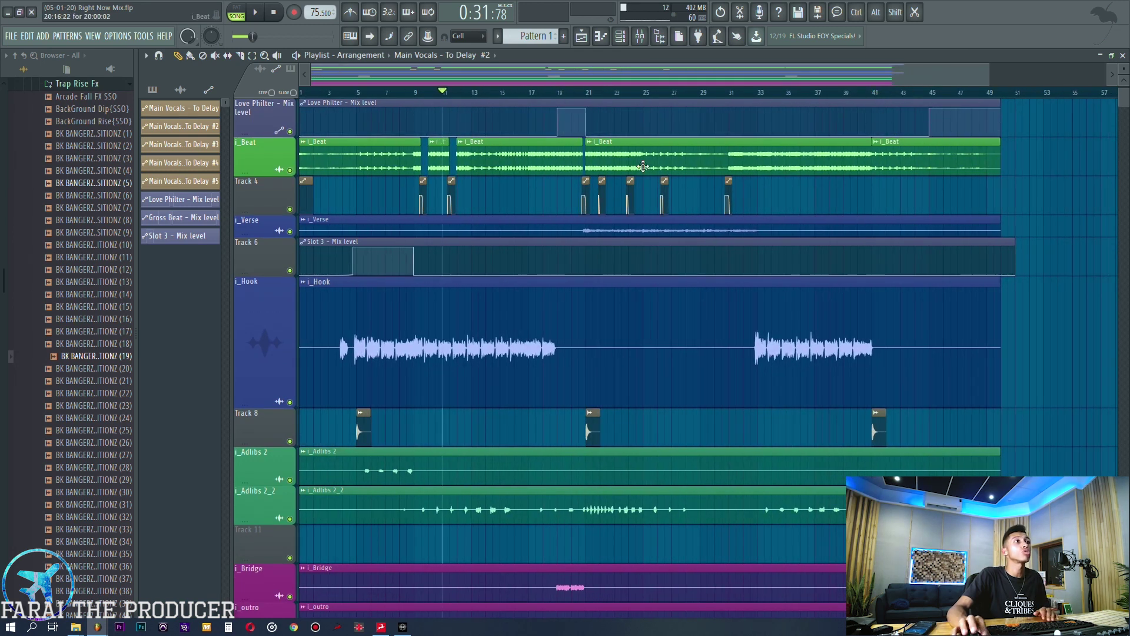
{"action": "left_click", "coordinate": [568, 93]}
{"action": "scroll", "coordinate": [572, 214], "scroll_direction": "up", "scroll_amount": 6}
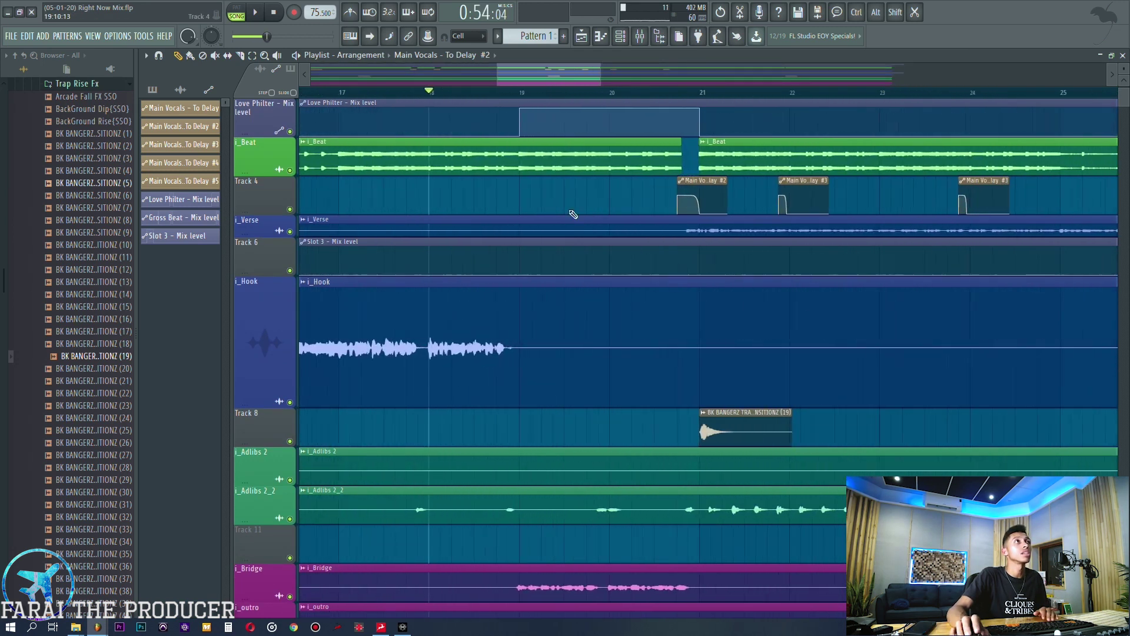
{"action": "right_click", "coordinate": [510, 268]}
{"action": "left_click_drag", "start_coordinate": [510, 268], "coordinate": [517, 243]}
{"action": "right_click", "coordinate": [680, 248]}
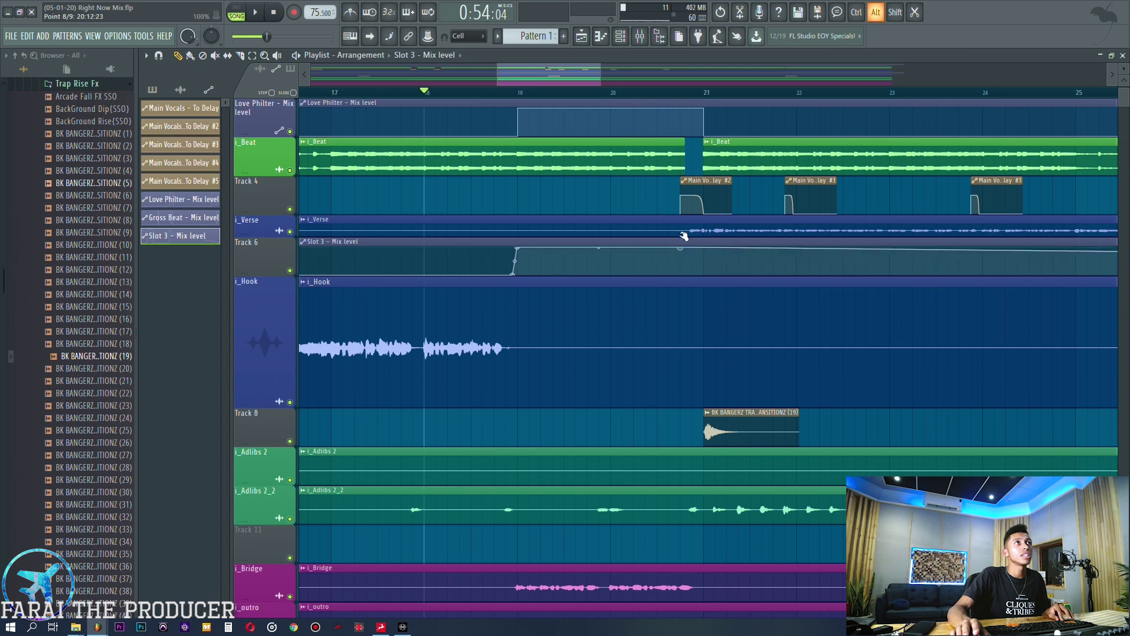
{"action": "left_click_drag", "start_coordinate": [695, 236], "coordinate": [710, 276]}
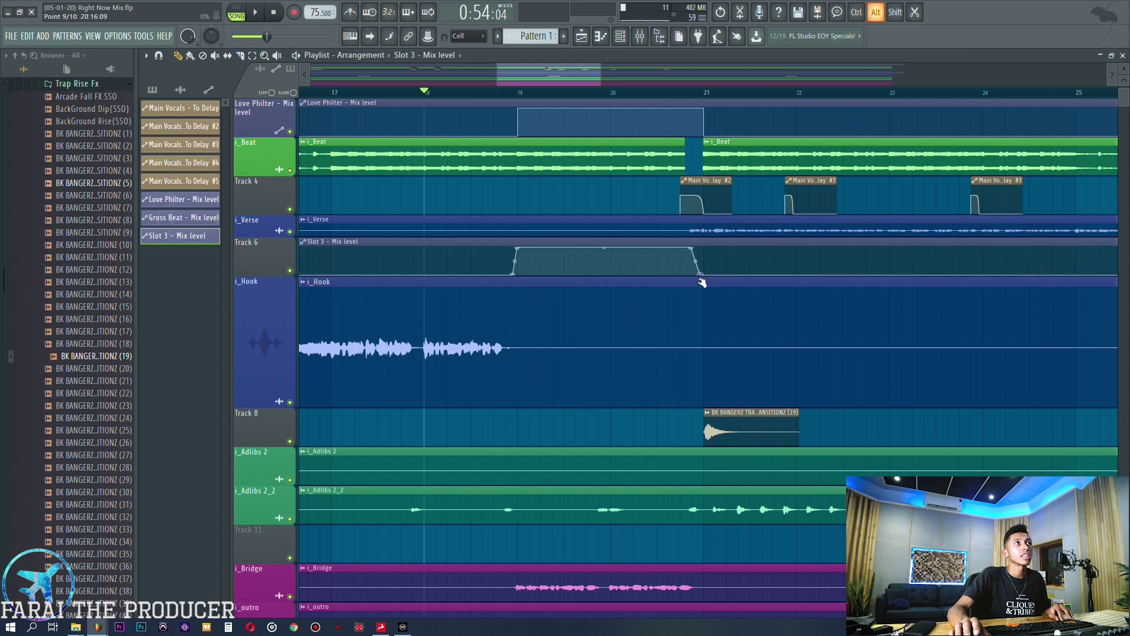
Play the bridge from bar 18 into the verse and check the mixer levels
{"action": "key", "text": "space"}
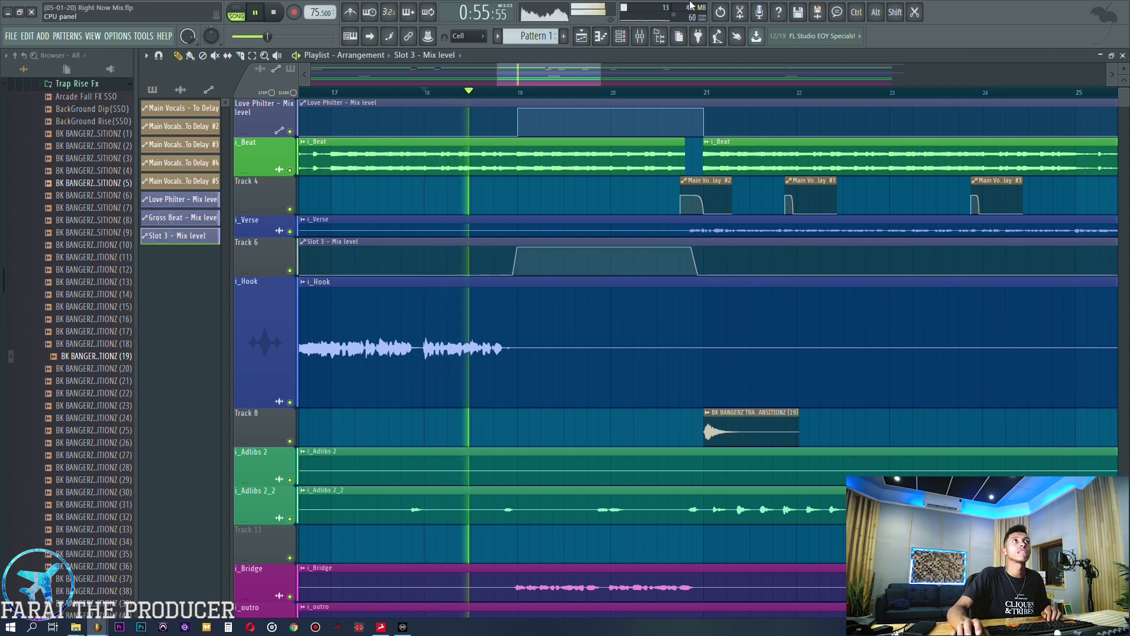
{"action": "key", "text": "F9"}
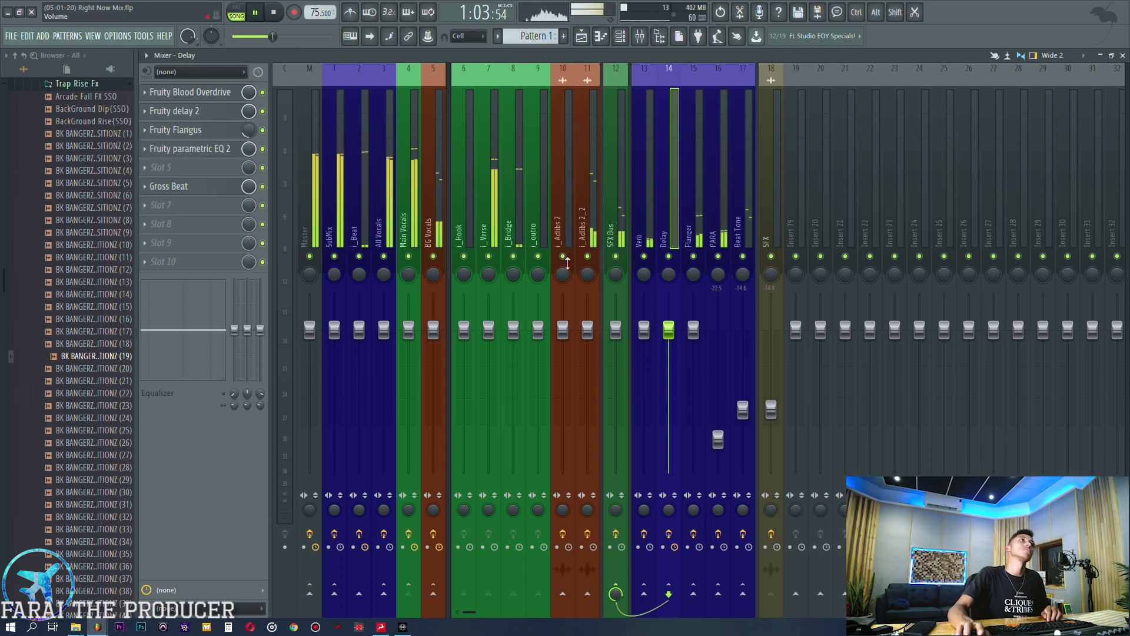
{"action": "left_click", "coordinate": [581, 36]}
{"action": "key", "text": "space"}
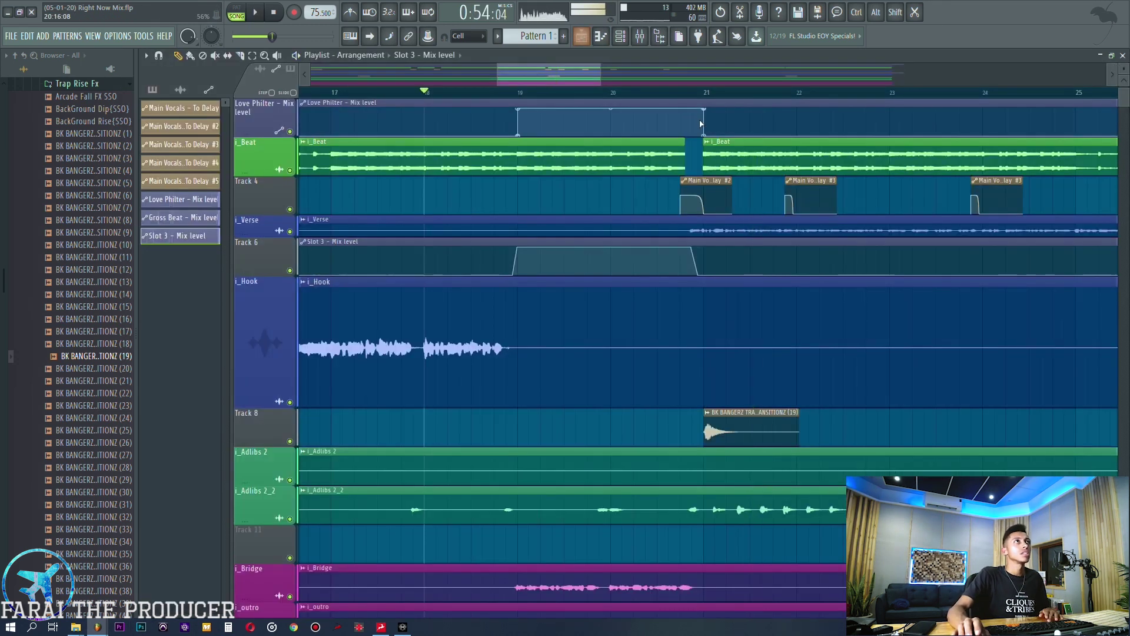
Reshape the end of the bridge's Slot 3 - Mix level automation into a vertical drop just before bar 21, auditioning the transition
{"action": "scroll", "coordinate": [686, 200], "scroll_direction": "up", "scroll_amount": 3}
{"action": "scroll", "coordinate": [686, 200], "scroll_direction": "up", "scroll_amount": 1}
{"action": "left_click_drag", "start_coordinate": [682, 246], "coordinate": [660, 243]}
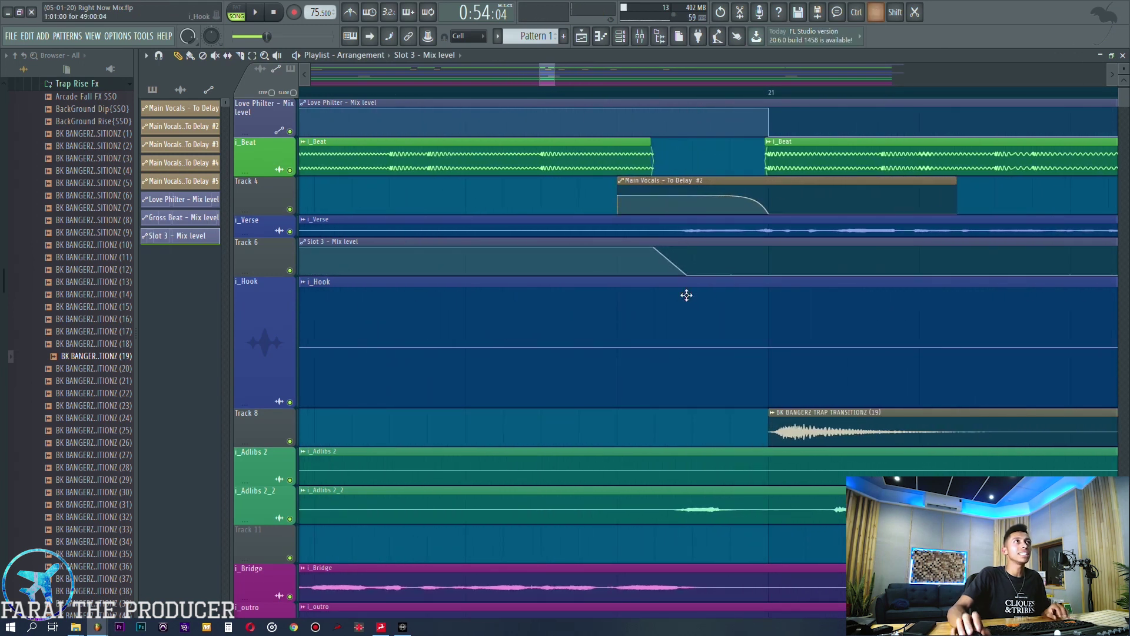
{"action": "left_click", "coordinate": [321, 93]}
{"action": "key", "text": "space"}
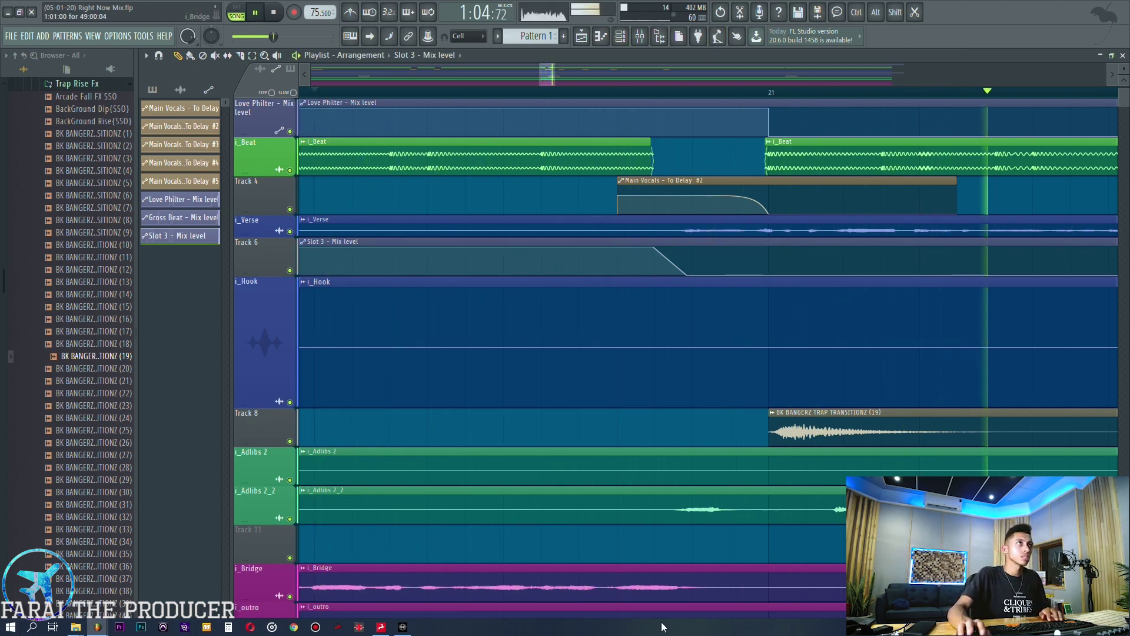
{"action": "key", "text": "space"}
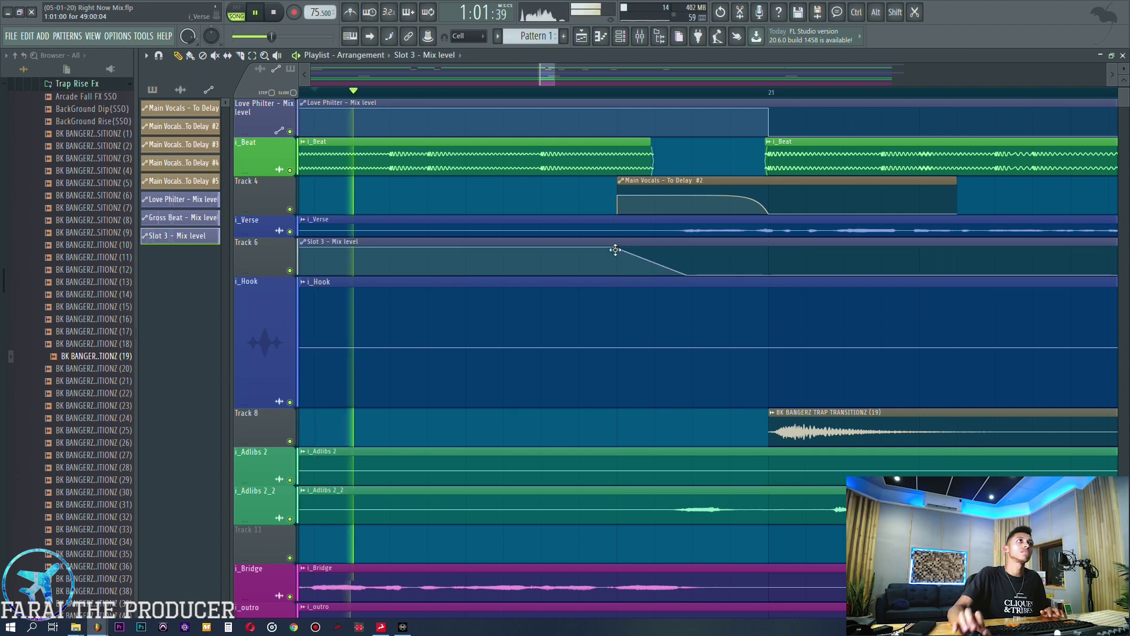
{"action": "key", "text": "space"}
{"action": "key", "text": "space"}
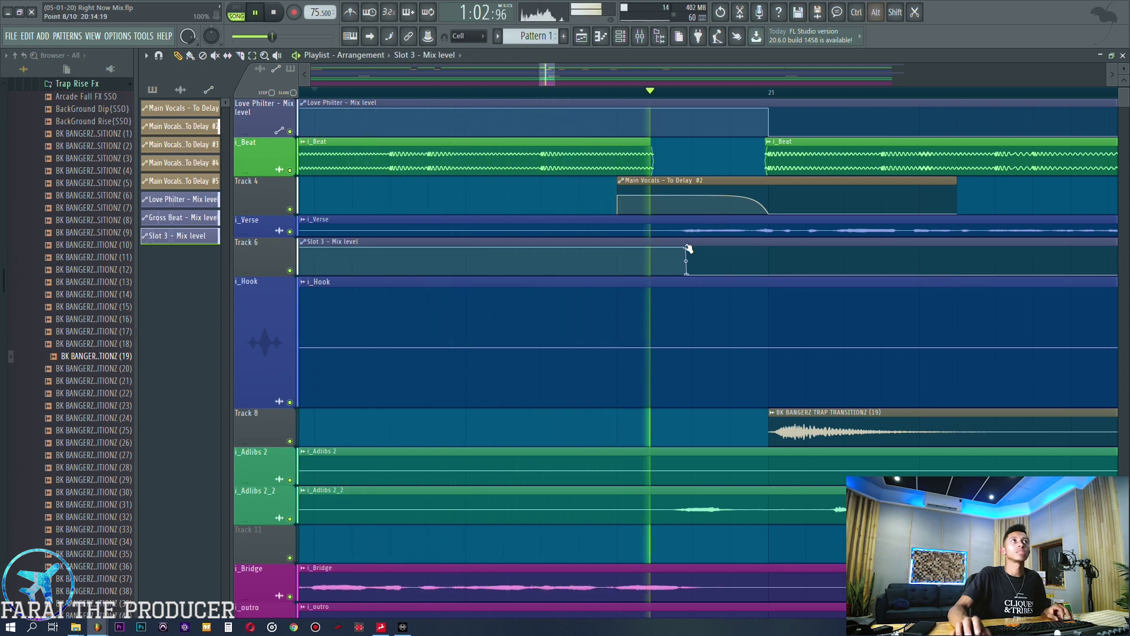
Raise the Slot 3 - Mix level automation to full from just after bar 41 to between bars 45 and 46, and check the mixer
{"action": "scroll", "coordinate": [687, 95], "scroll_direction": "down", "scroll_amount": 3}
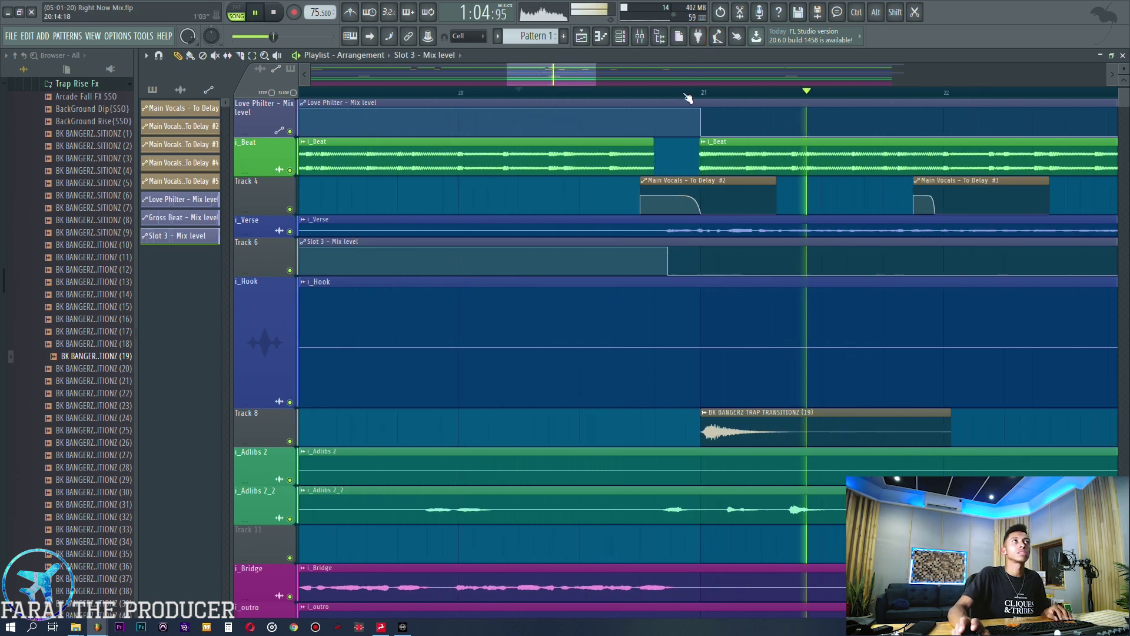
{"action": "scroll", "coordinate": [689, 97], "scroll_direction": "down", "scroll_amount": 6}
{"action": "left_click_drag", "start_coordinate": [701, 72], "coordinate": [878, 70]}
{"action": "scroll", "coordinate": [754, 313], "scroll_direction": "down", "scroll_amount": 8}
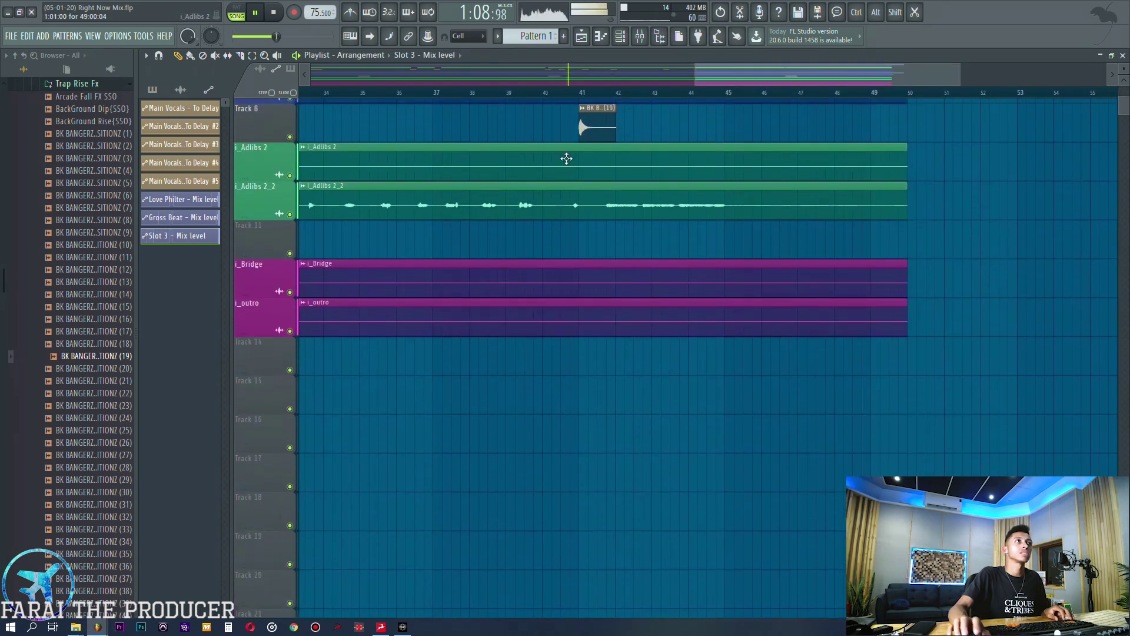
{"action": "scroll", "coordinate": [566, 158], "scroll_direction": "up", "scroll_amount": 8}
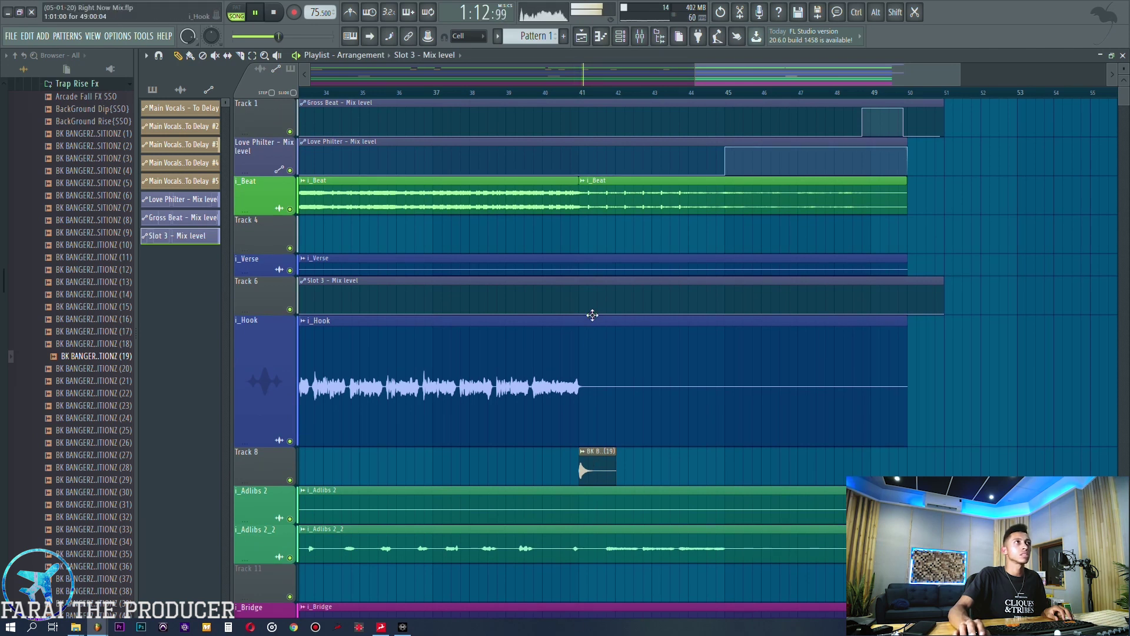
{"action": "right_click", "coordinate": [636, 301]}
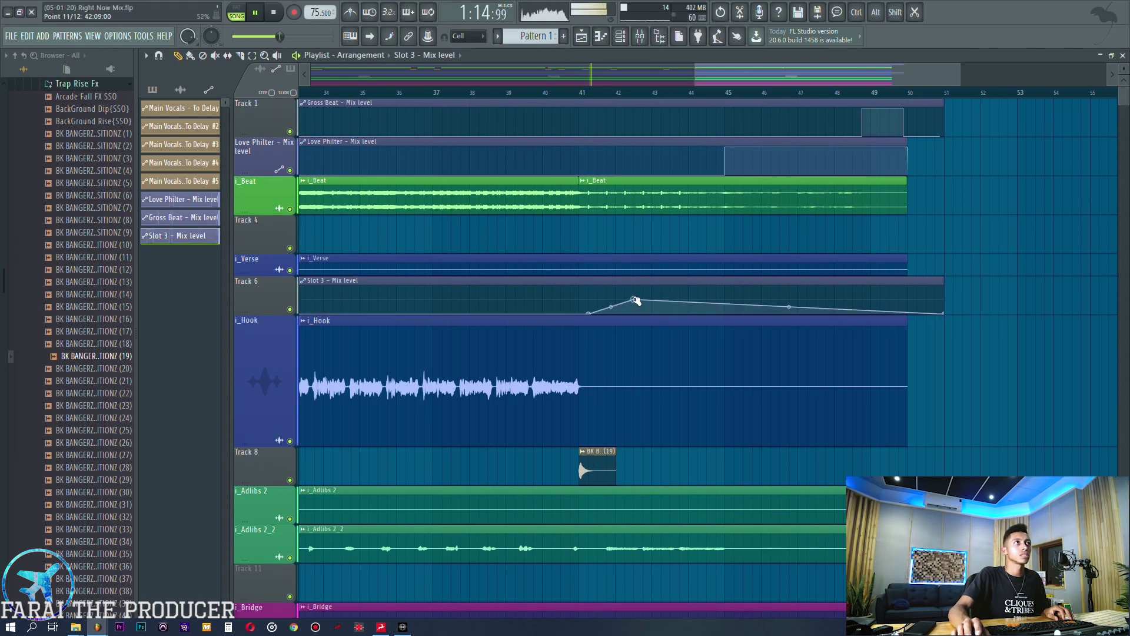
{"action": "left_click_drag", "start_coordinate": [675, 302], "coordinate": [730, 285]}
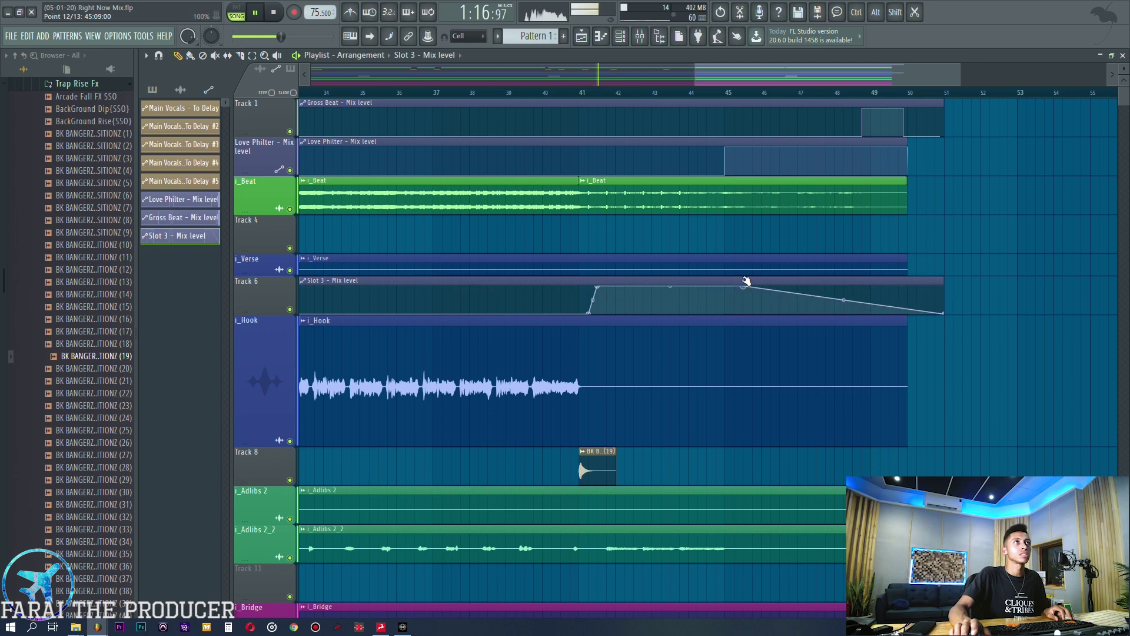
{"action": "left_click", "coordinate": [640, 38]}
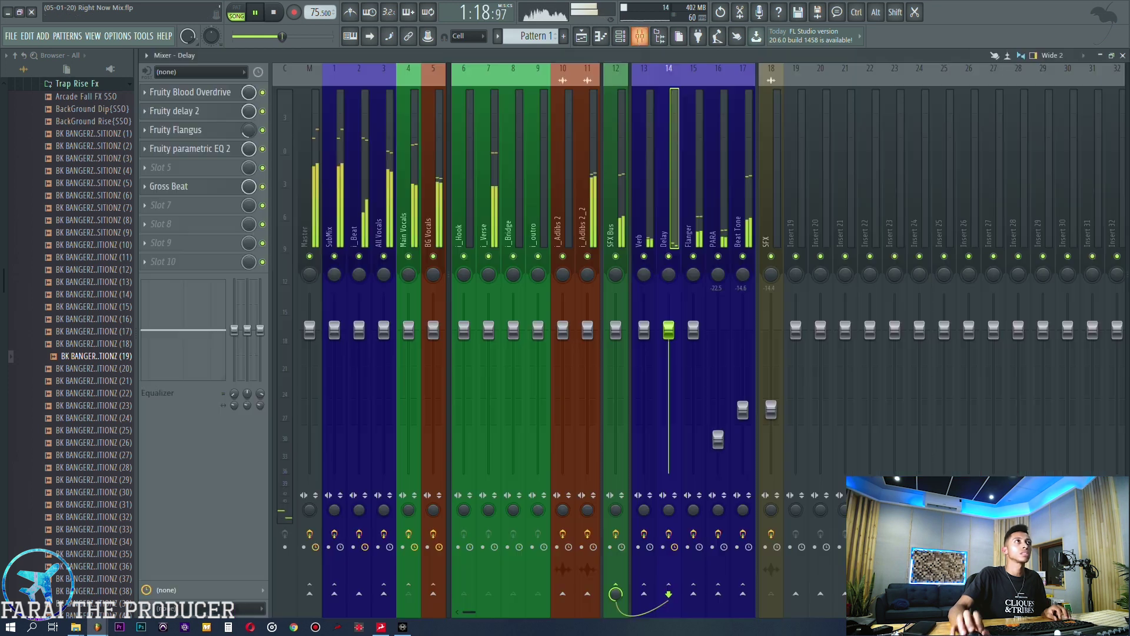
{"action": "left_click", "coordinate": [592, 38]}
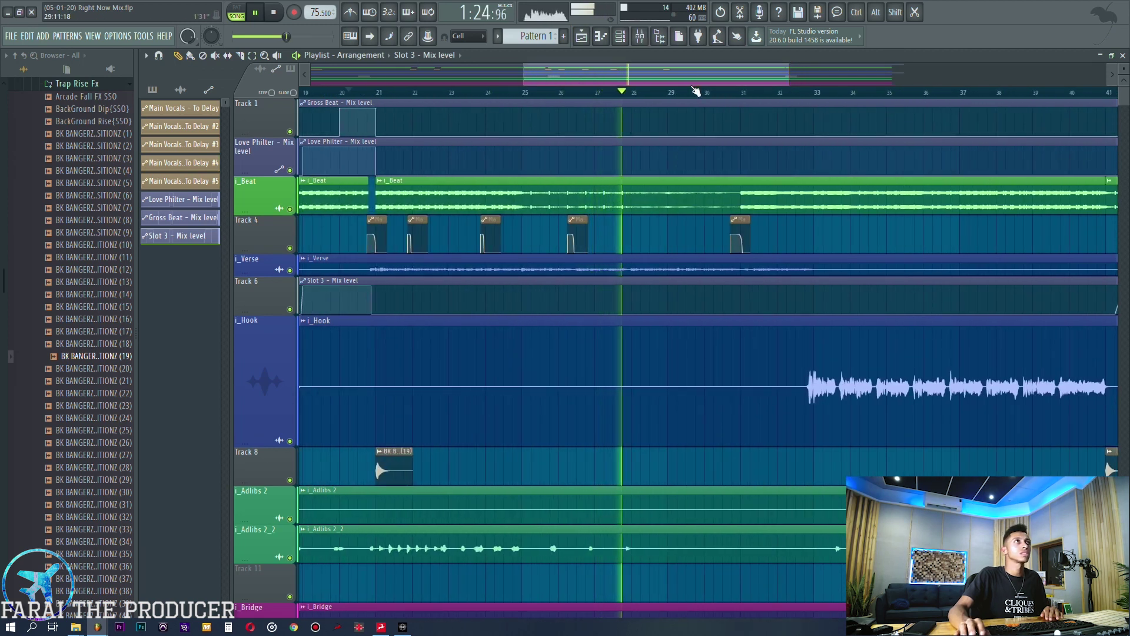
Play the song from about bar 30 and check Gross Beat on the Delay track during the vocal delay throw
{"action": "key", "text": "space"}
{"action": "left_click_drag", "start_coordinate": [687, 75], "coordinate": [736, 75]}
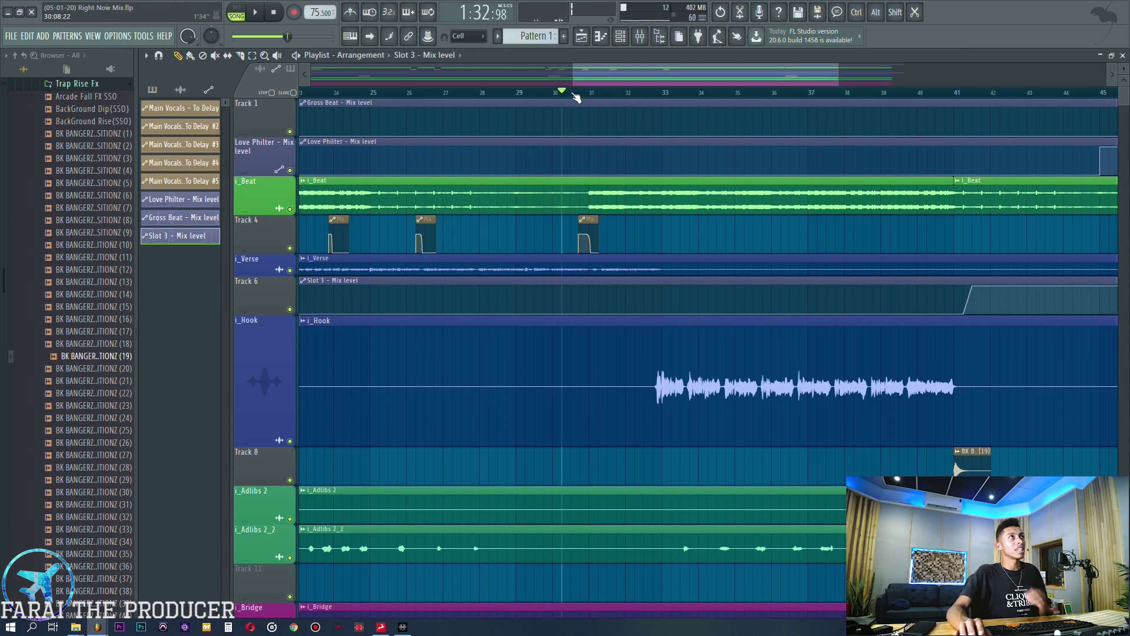
{"action": "key", "text": "space"}
{"action": "key", "text": "F9"}
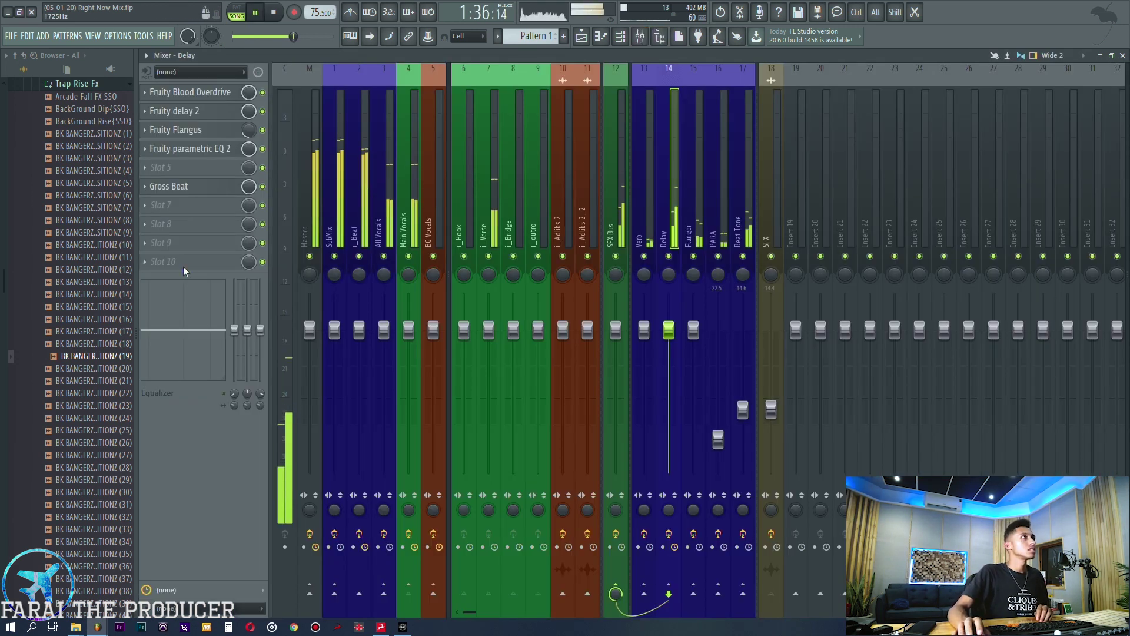
{"action": "left_click", "coordinate": [214, 192]}
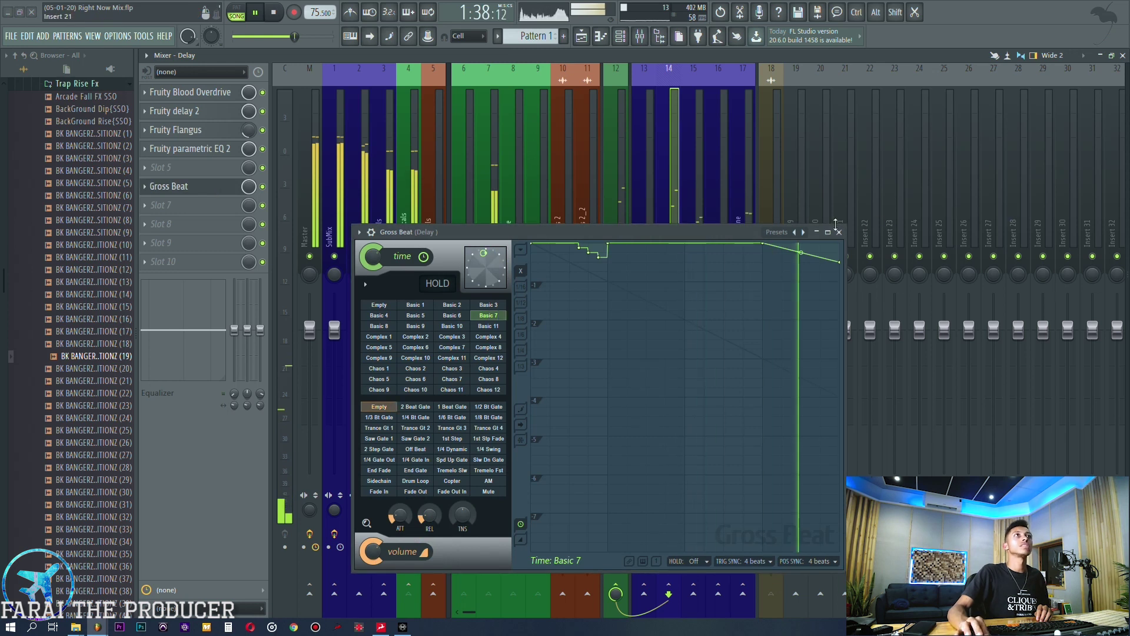
{"action": "left_click", "coordinate": [840, 230]}
{"action": "left_click", "coordinate": [588, 40]}
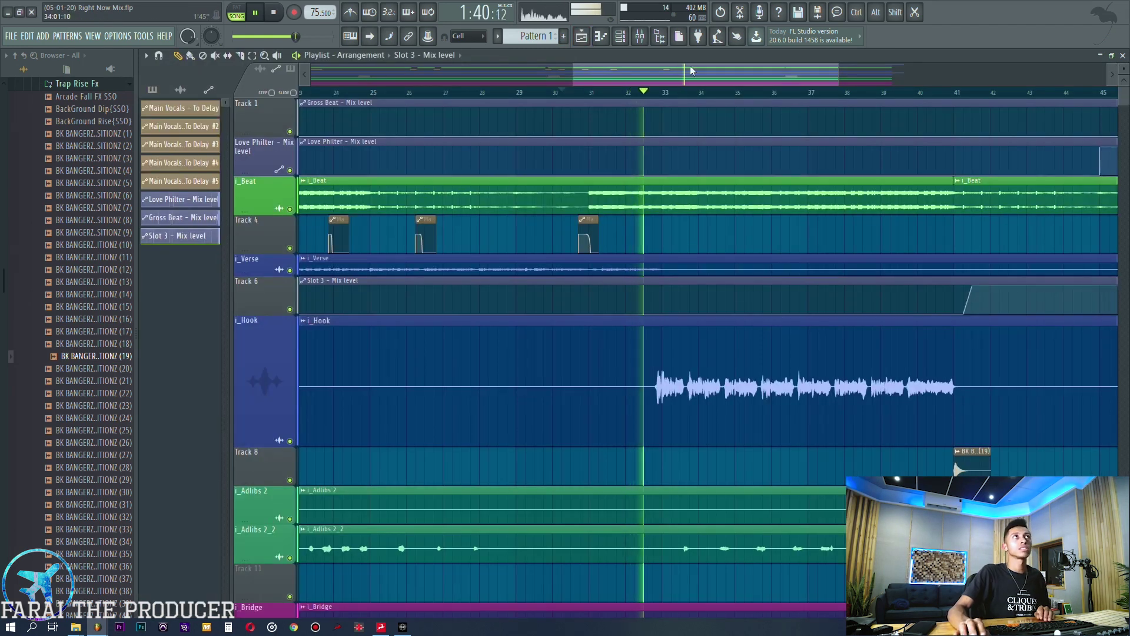
Play the ending from just before bar 41 and check which mixer track carries the outro vocals
{"action": "left_click_drag", "start_coordinate": [692, 73], "coordinate": [787, 79]}
{"action": "key", "text": "space"}
{"action": "left_click", "coordinate": [643, 92]}
{"action": "key", "text": "space"}
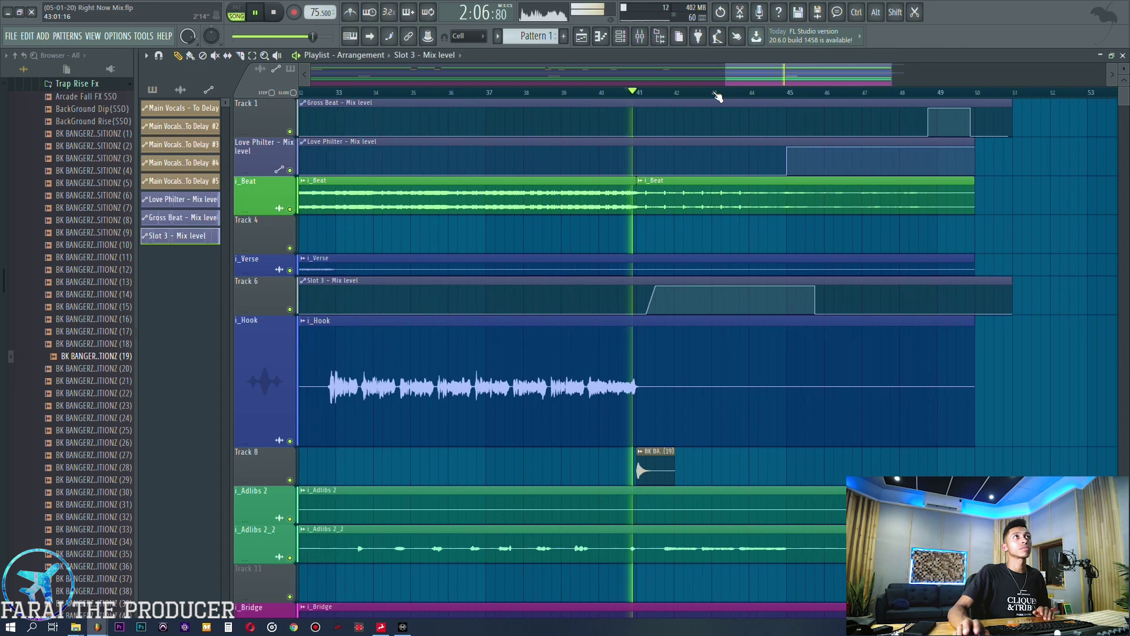
{"action": "scroll", "coordinate": [717, 220], "scroll_direction": "up", "scroll_amount": 3}
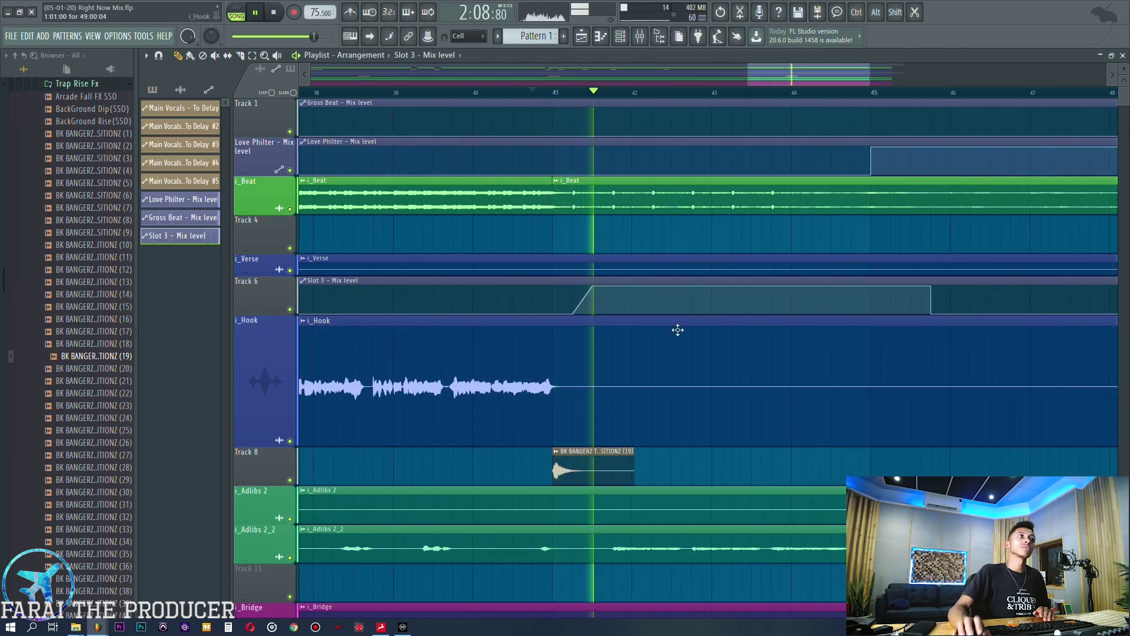
{"action": "left_click", "coordinate": [642, 38]}
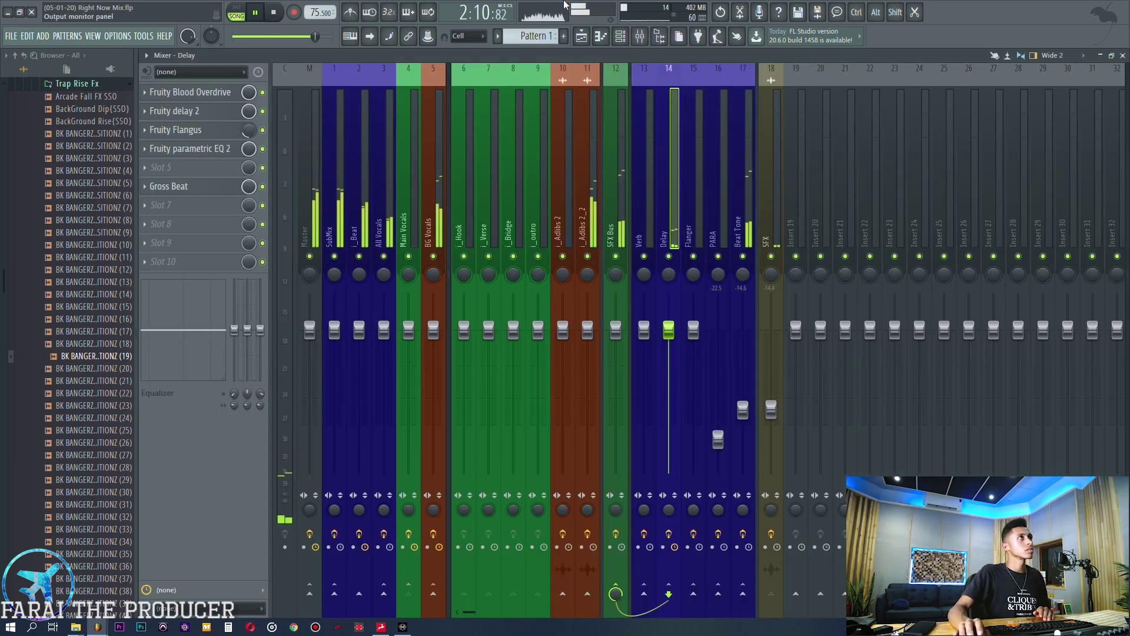
{"action": "left_click", "coordinate": [591, 172]}
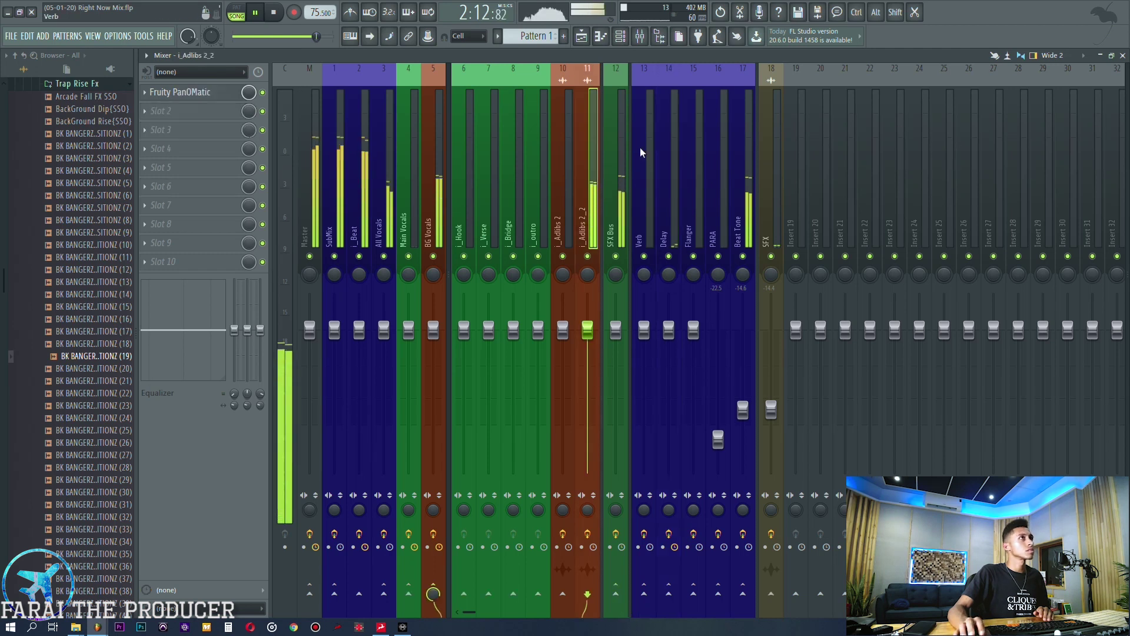
{"action": "left_click", "coordinate": [582, 37]}
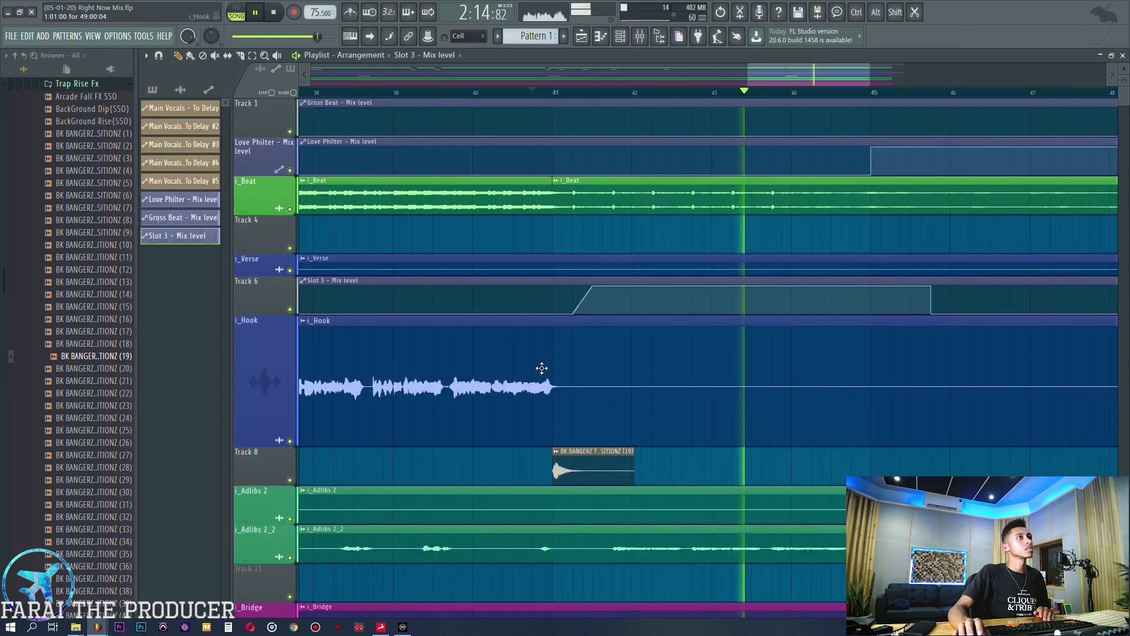
{"action": "scroll", "coordinate": [557, 408], "scroll_direction": "down", "scroll_amount": 5}
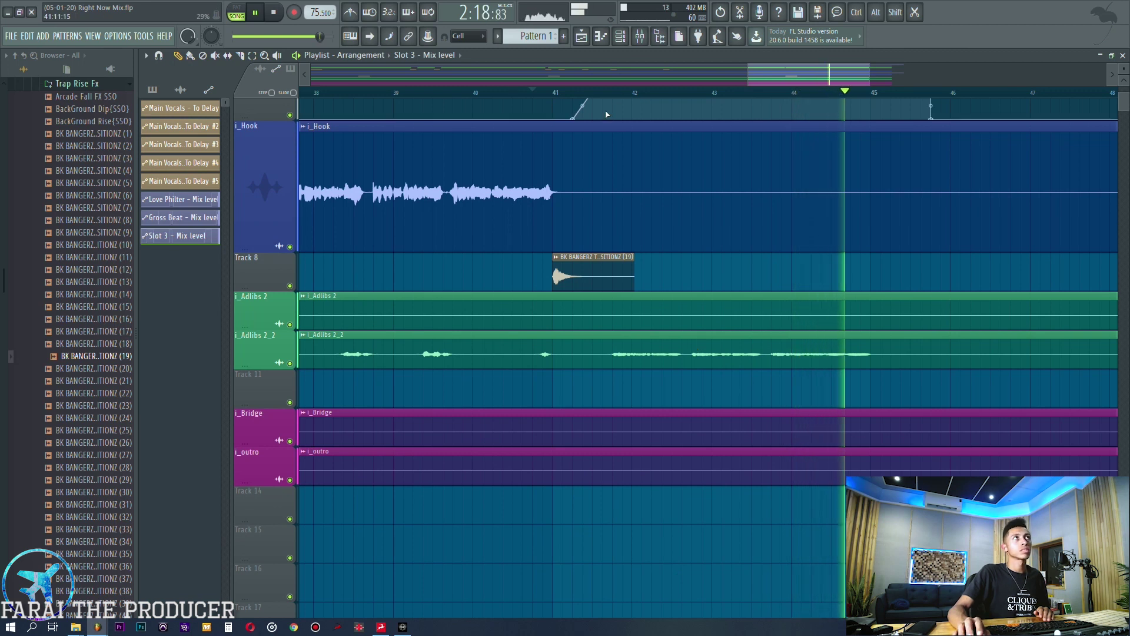
{"action": "scroll", "coordinate": [588, 95], "scroll_direction": "down", "scroll_amount": 6}
{"action": "key", "text": "space"}
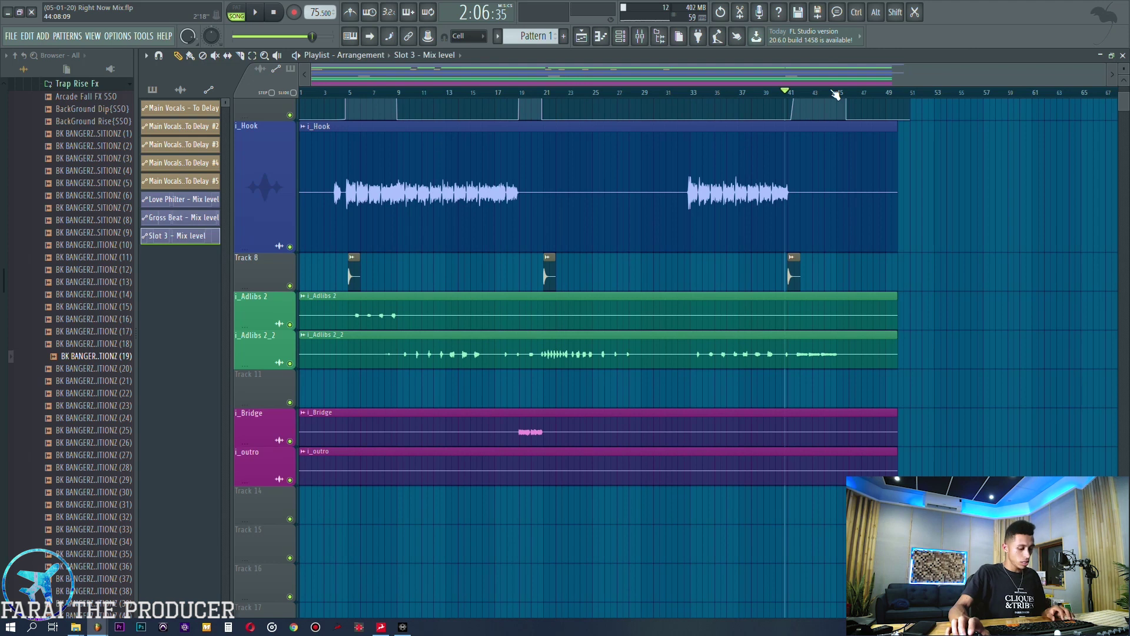
Slice the i_Adlibs 2_2 clip just after bar 41, make the second part unique and rename it OUTRO
{"action": "scroll", "coordinate": [836, 95], "scroll_direction": "up", "scroll_amount": 3}
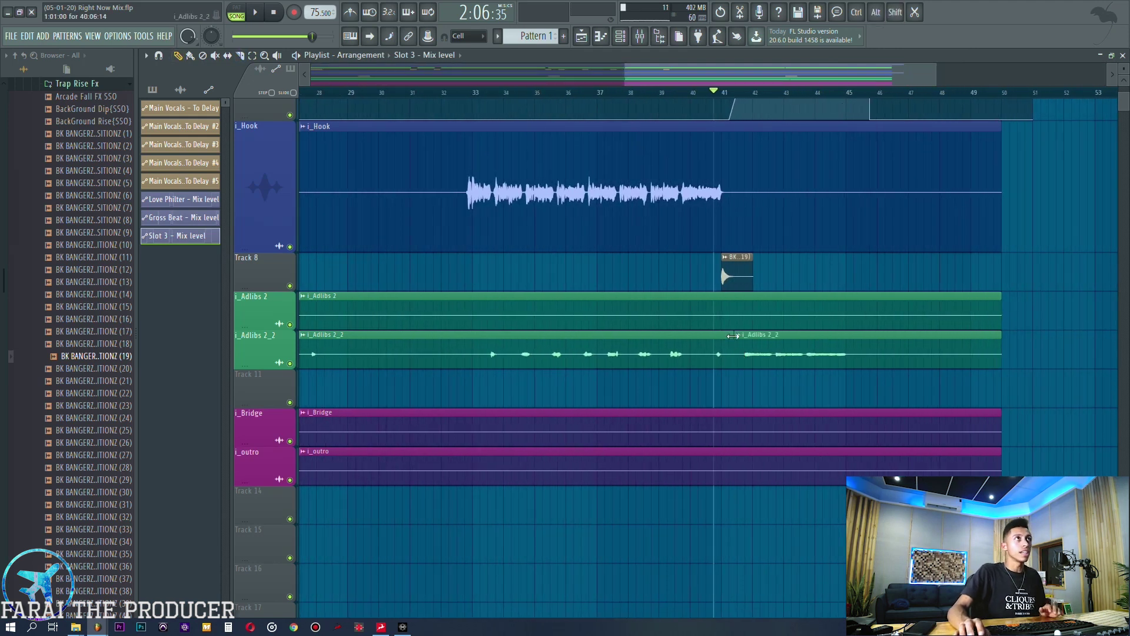
{"action": "right_click", "coordinate": [733, 335]}
{"action": "left_click", "coordinate": [765, 419]}
{"action": "left_click", "coordinate": [739, 336]}
{"action": "type", "text": "rOUTRO"}
{"action": "key", "text": "Return"}
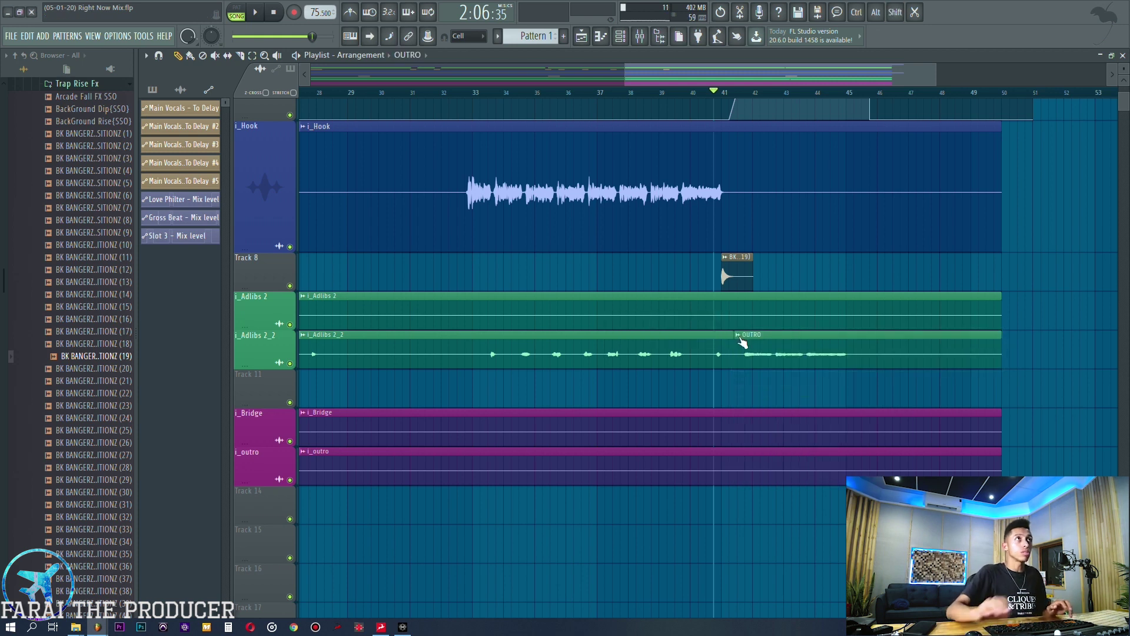
Route the OUTRO clip to mixer track 9 (i_outro) and start playback to check its signal
{"action": "double_click", "coordinate": [758, 349]}
{"action": "left_click", "coordinate": [640, 36]}
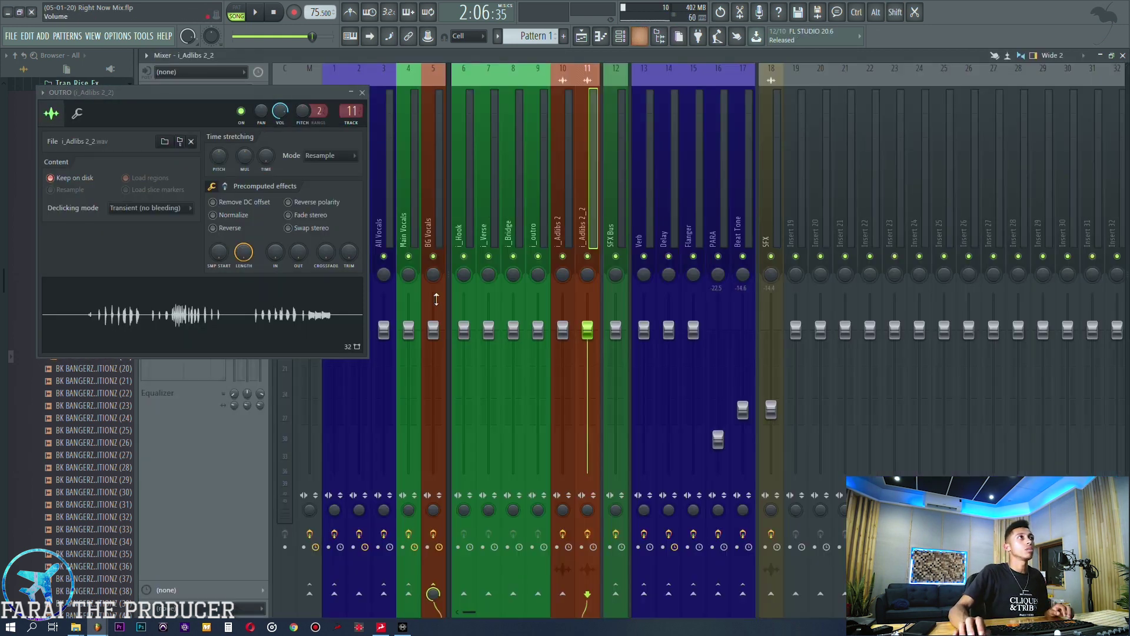
{"action": "scroll", "coordinate": [354, 112], "scroll_direction": "down", "scroll_amount": 2}
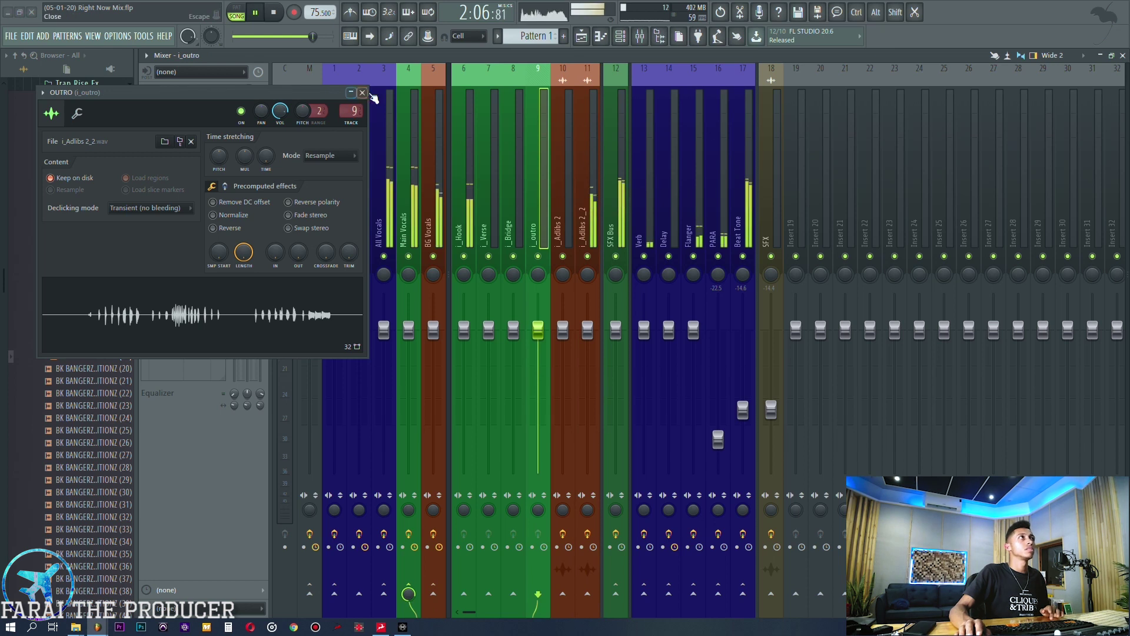
{"action": "left_click", "coordinate": [363, 92]}
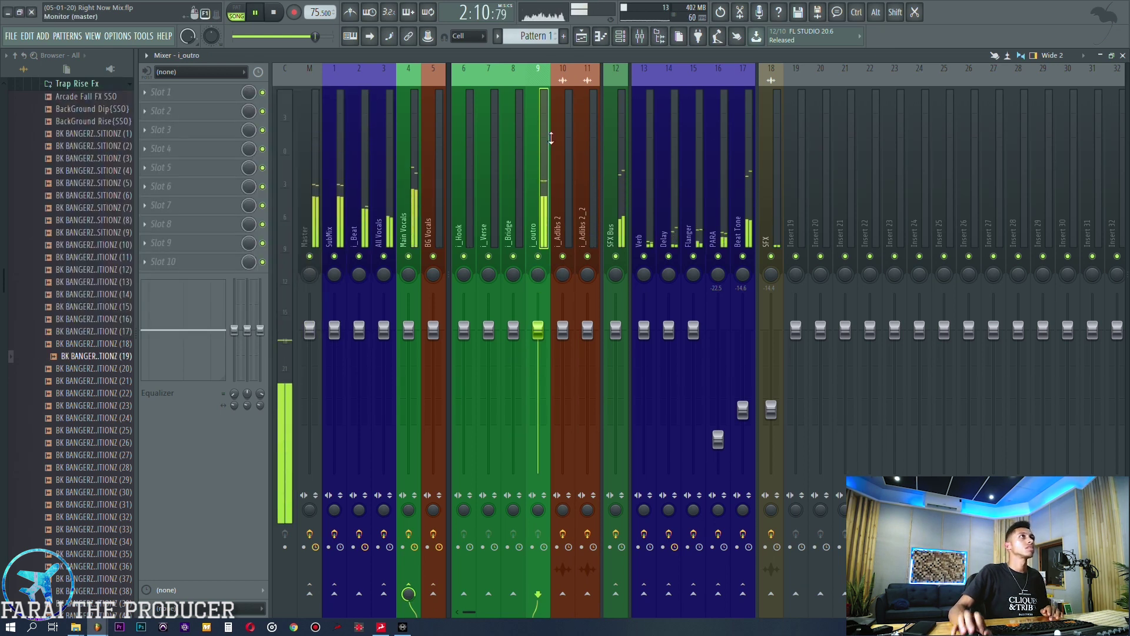
Place a copy of the Main Vocals - To Delay #5 automation clip on Track 4 so that it ends at bar 45
{"action": "key", "text": "F5"}
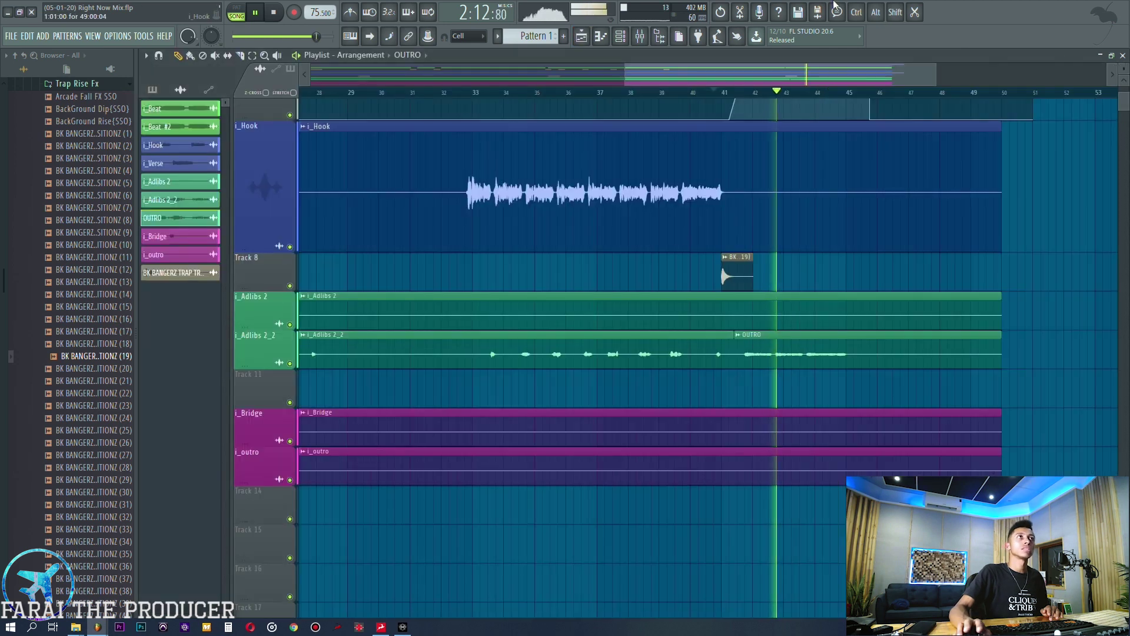
{"action": "scroll", "coordinate": [406, 218], "scroll_direction": "up", "scroll_amount": 5}
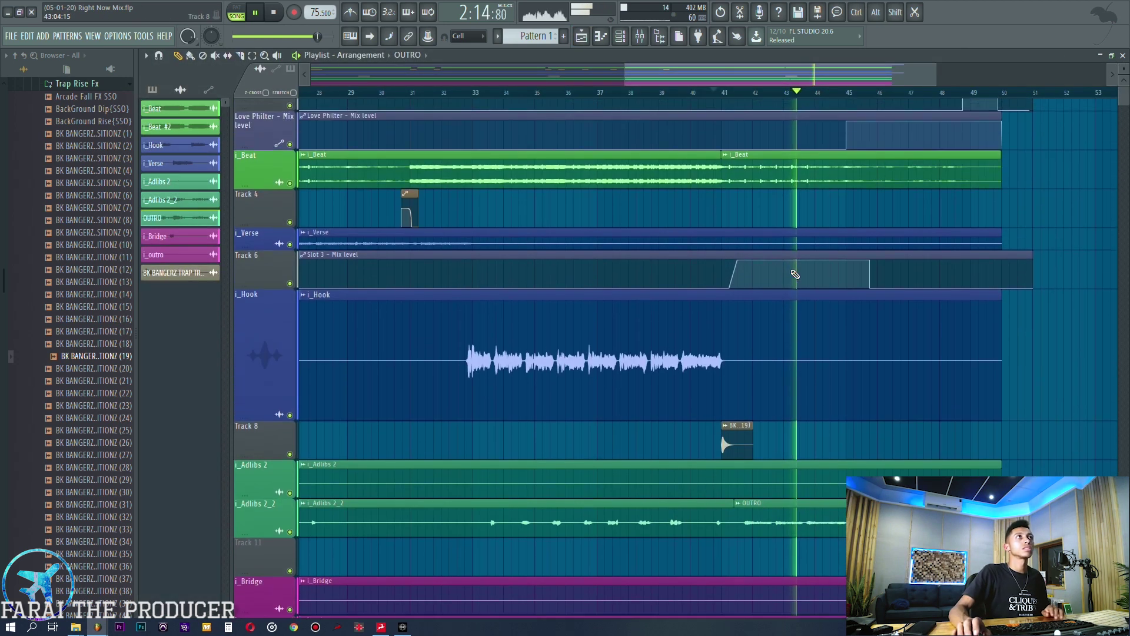
{"action": "left_click", "coordinate": [410, 219]}
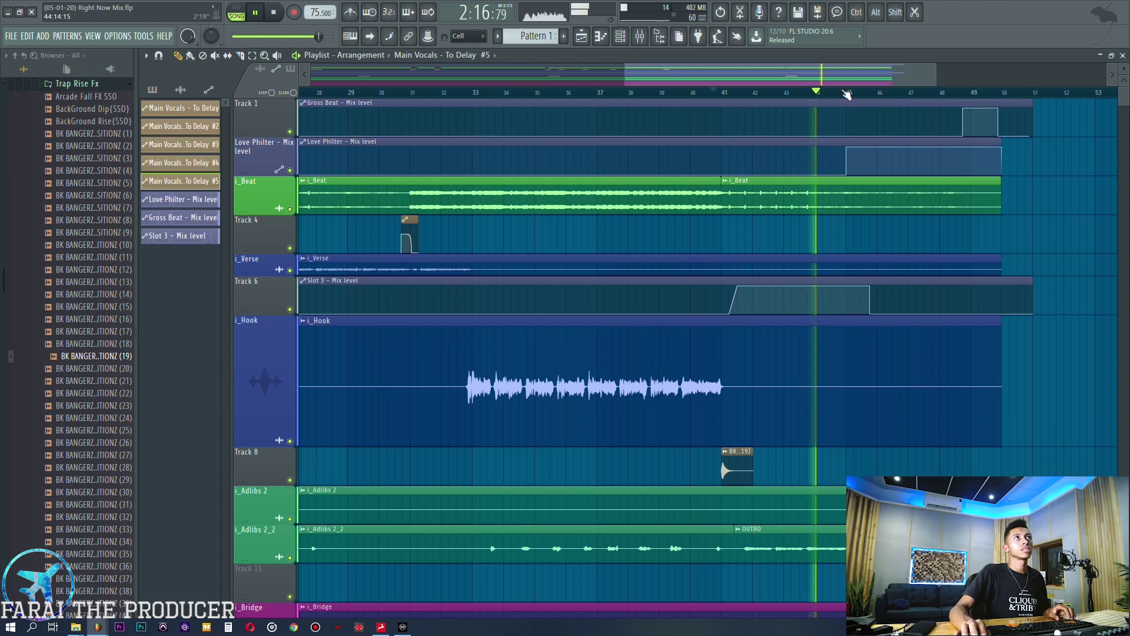
{"action": "scroll", "coordinate": [829, 233], "scroll_direction": "up", "scroll_amount": 3}
{"action": "left_click", "coordinate": [829, 232]}
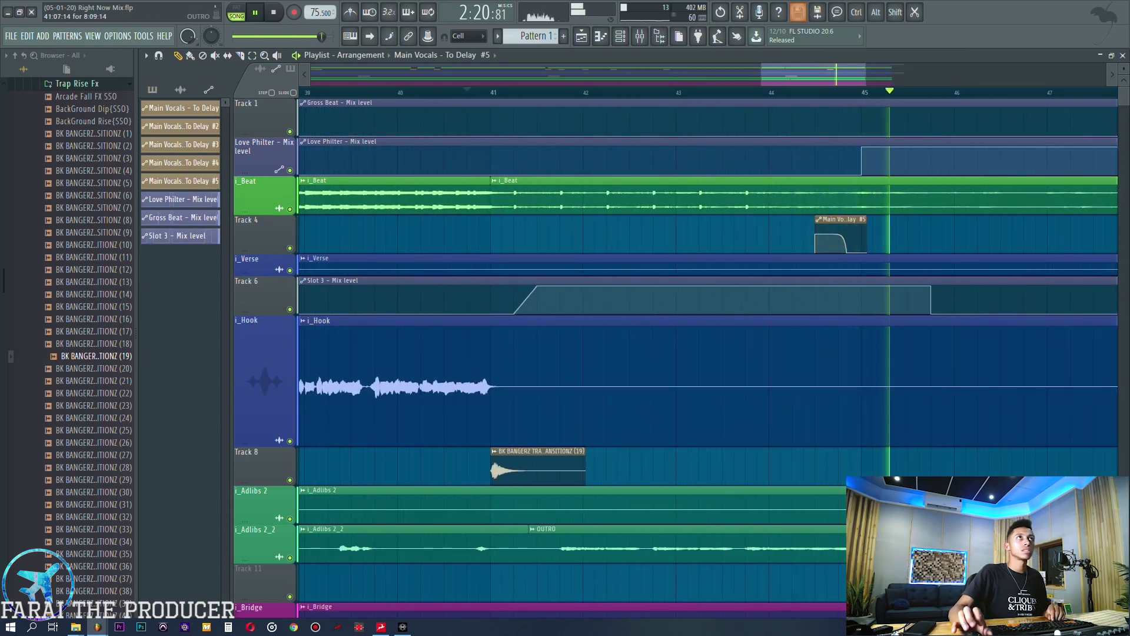
{"action": "scroll", "coordinate": [837, 97], "scroll_direction": "down", "scroll_amount": 3}
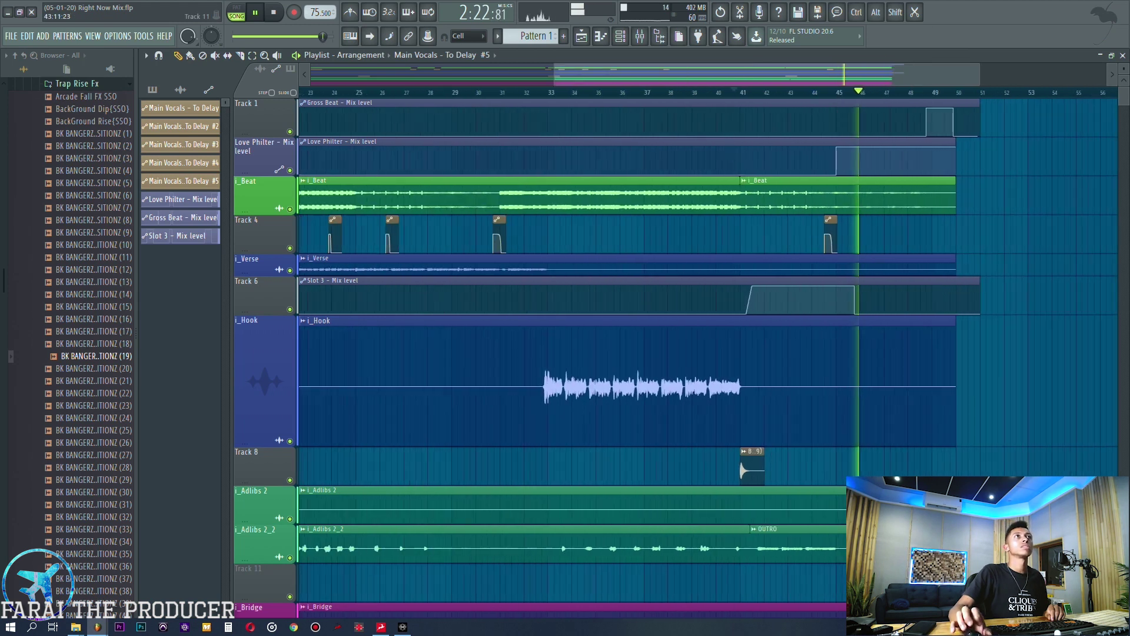